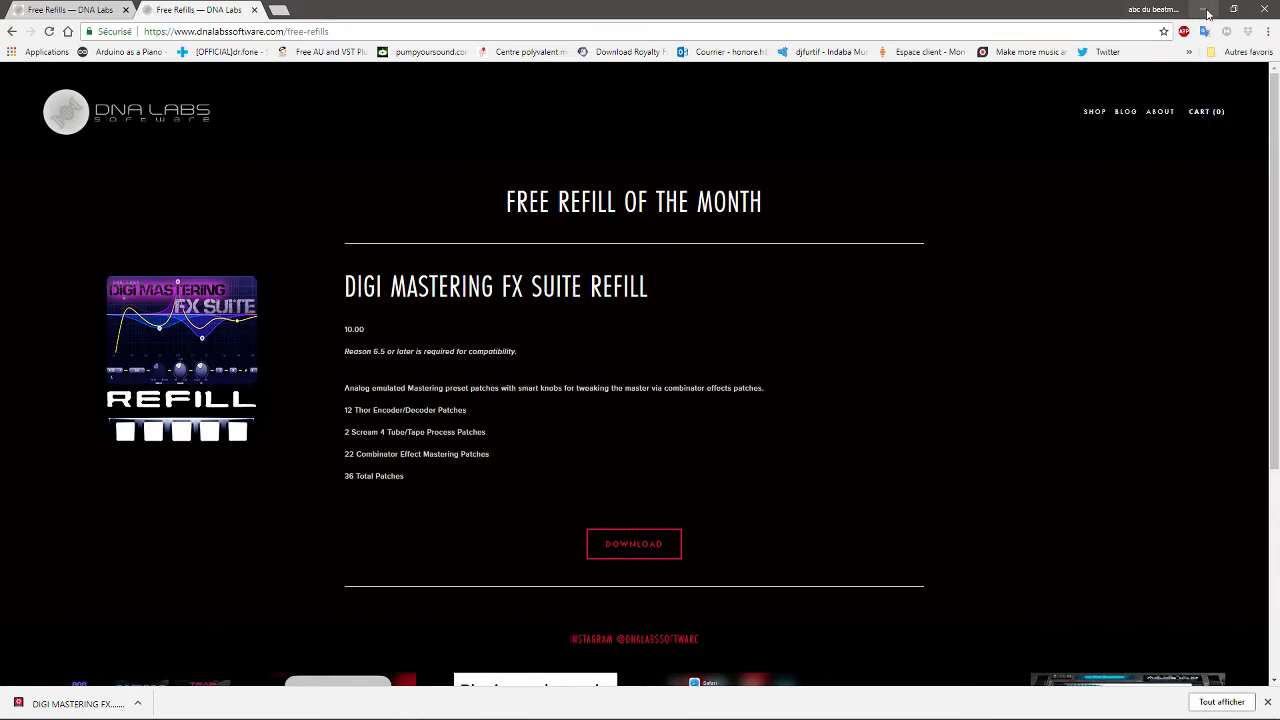
# Switch from the browser to Reason and examine the encoder and mastering patches in the DIGI MASTERING FX SUITE ReFill.
pyautogui.click(1207, 12)
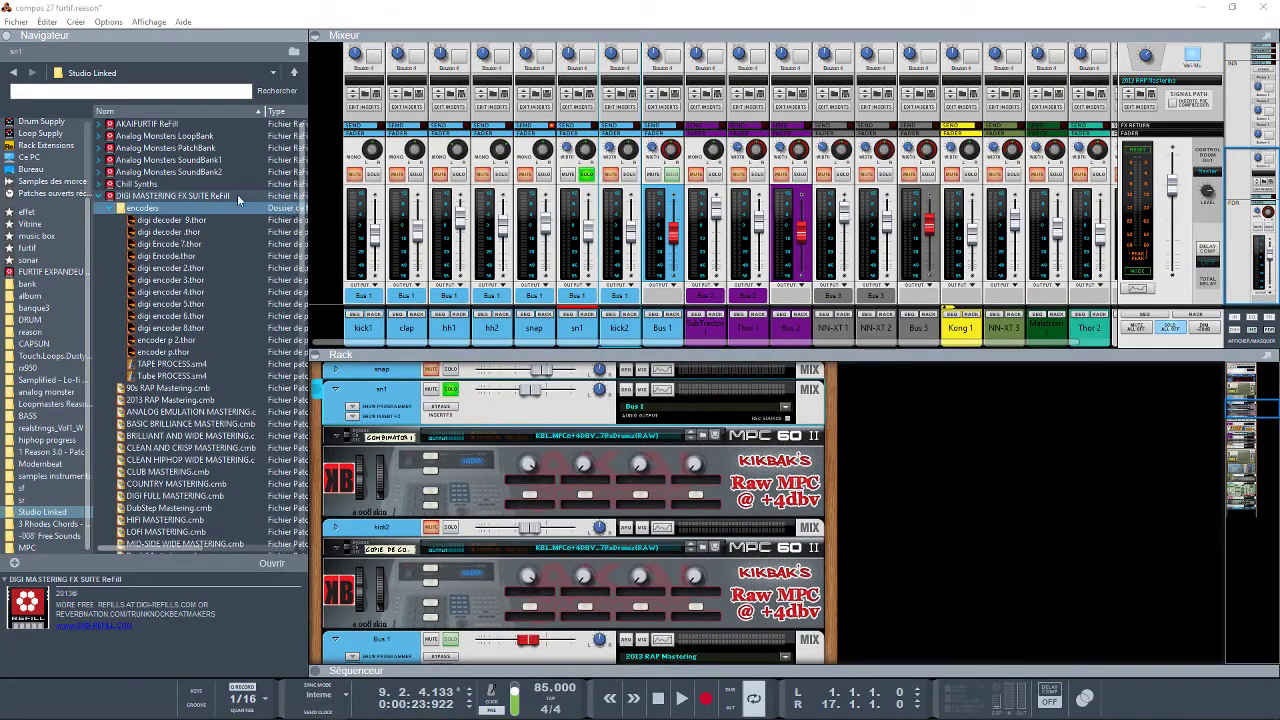
pyautogui.click(185, 232)
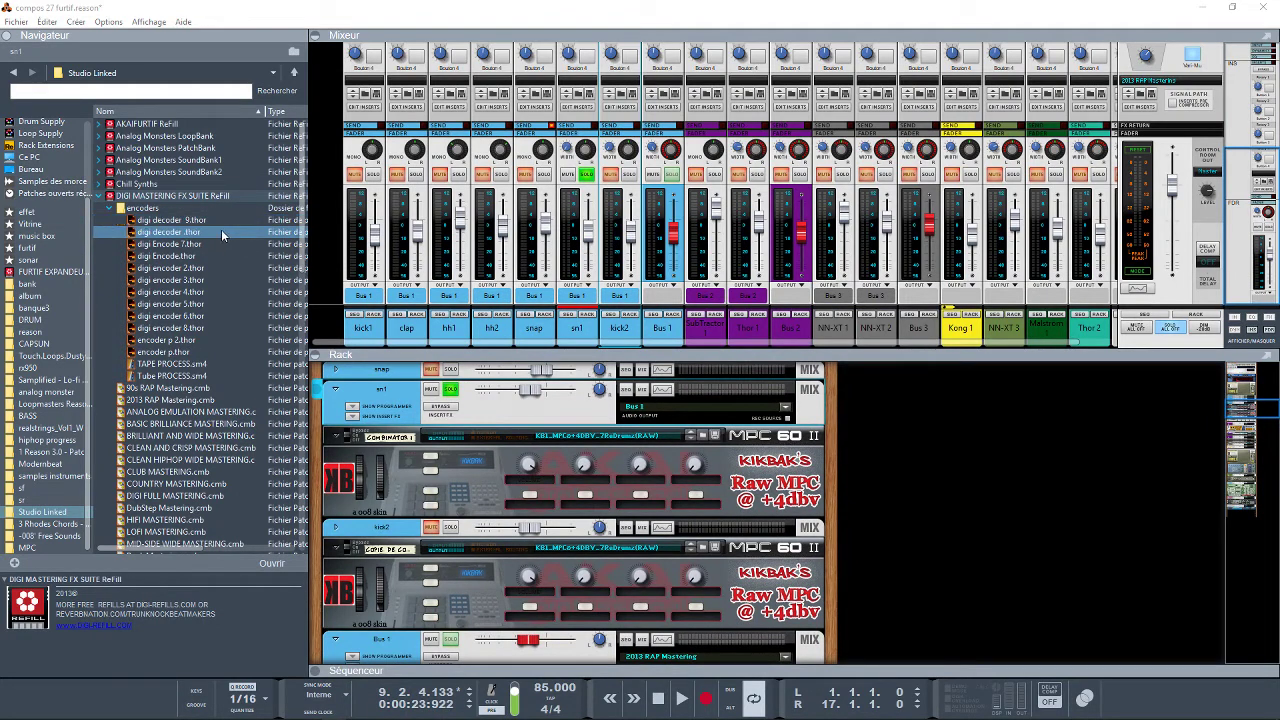
pyautogui.click(116, 197)
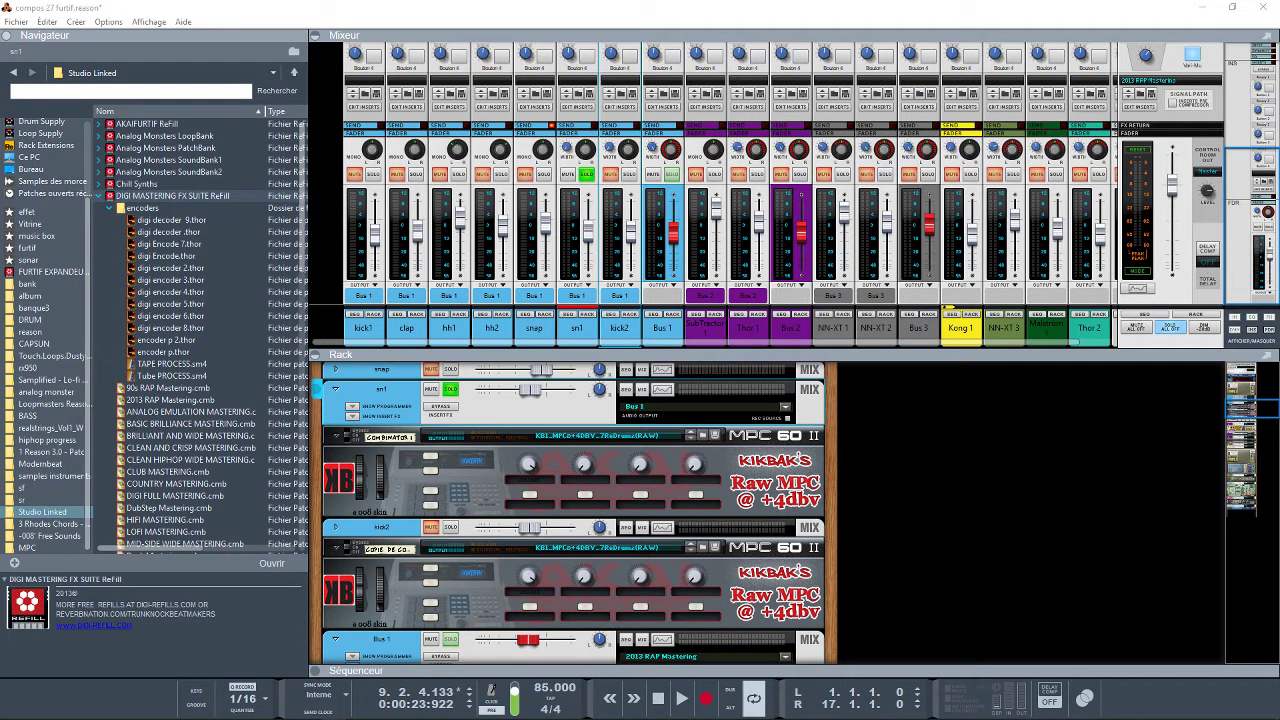
pyautogui.scroll(5, 1242, 229)
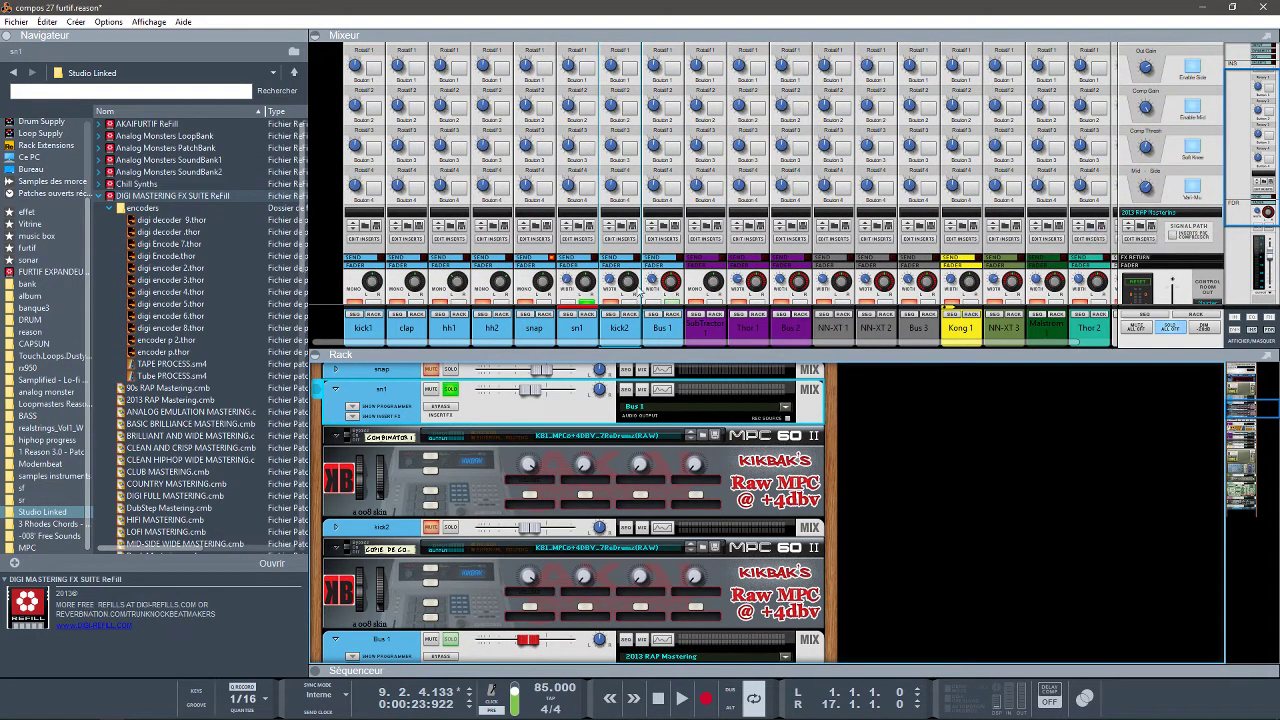
# Show the master section's insert effects in an enlarged rack and examine the chain of mastering devices.
pyautogui.click(318, 356)
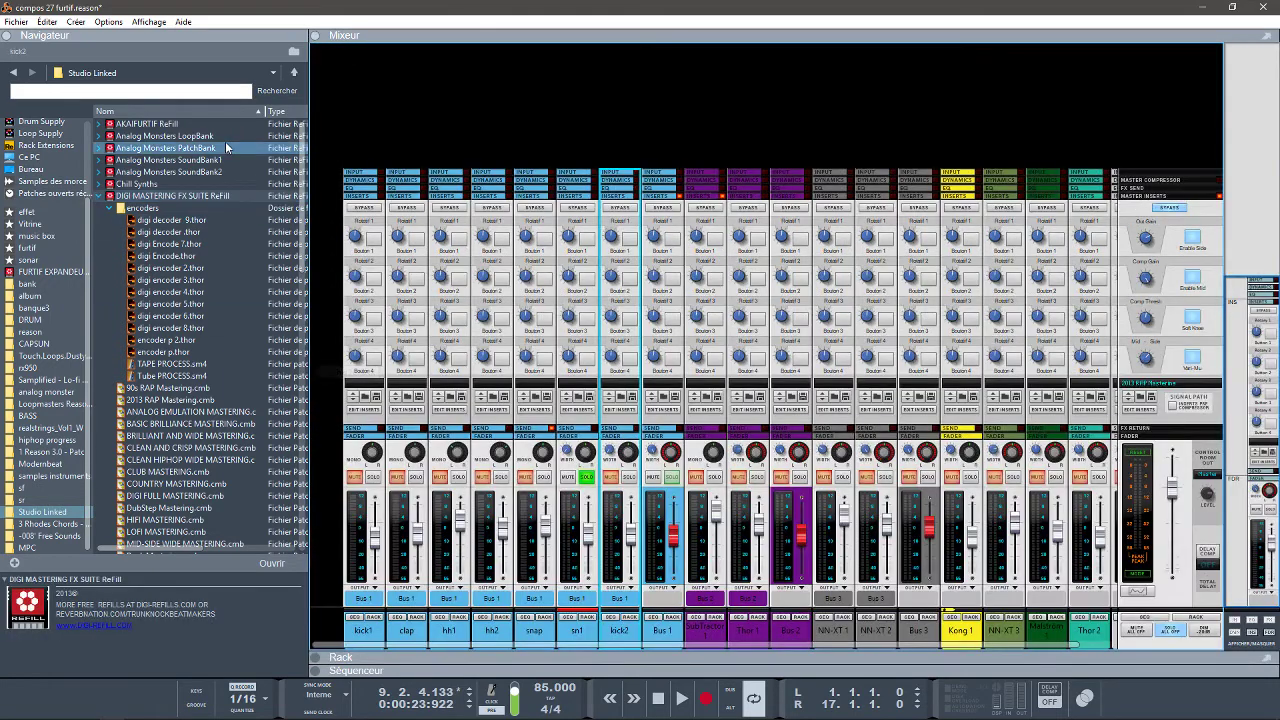
pyautogui.click(1143, 411)
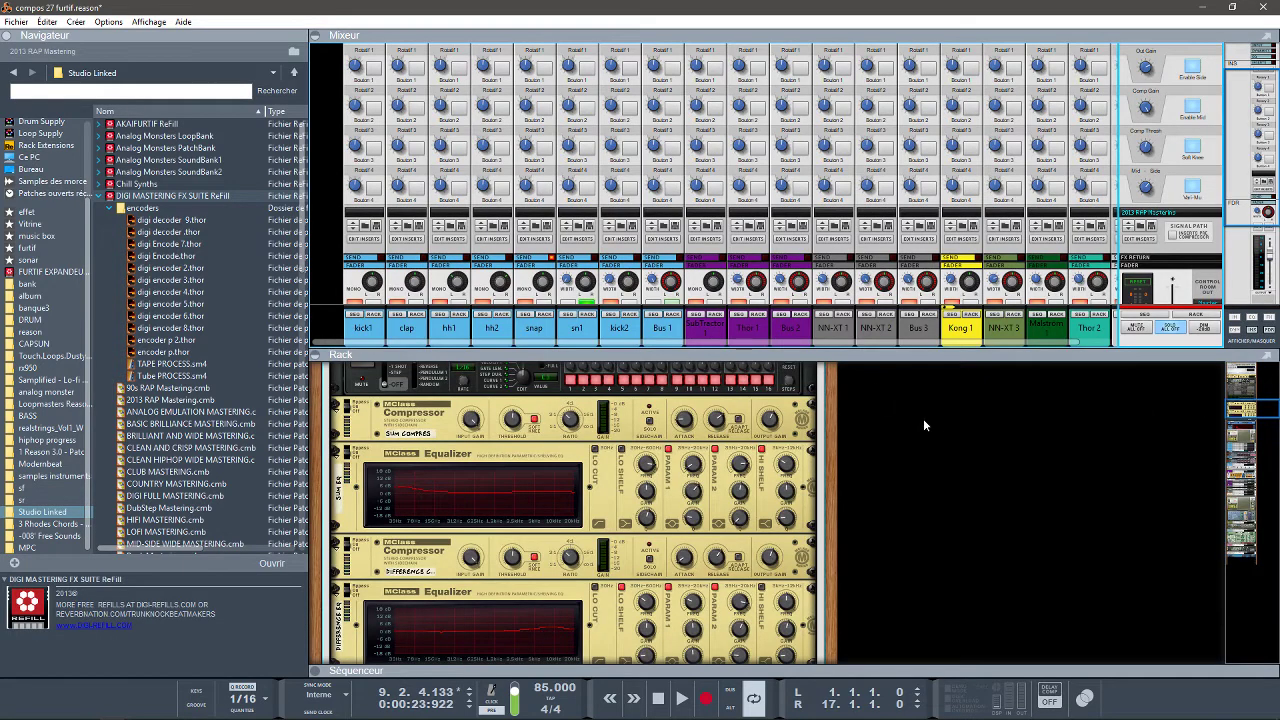
pyautogui.click(312, 37)
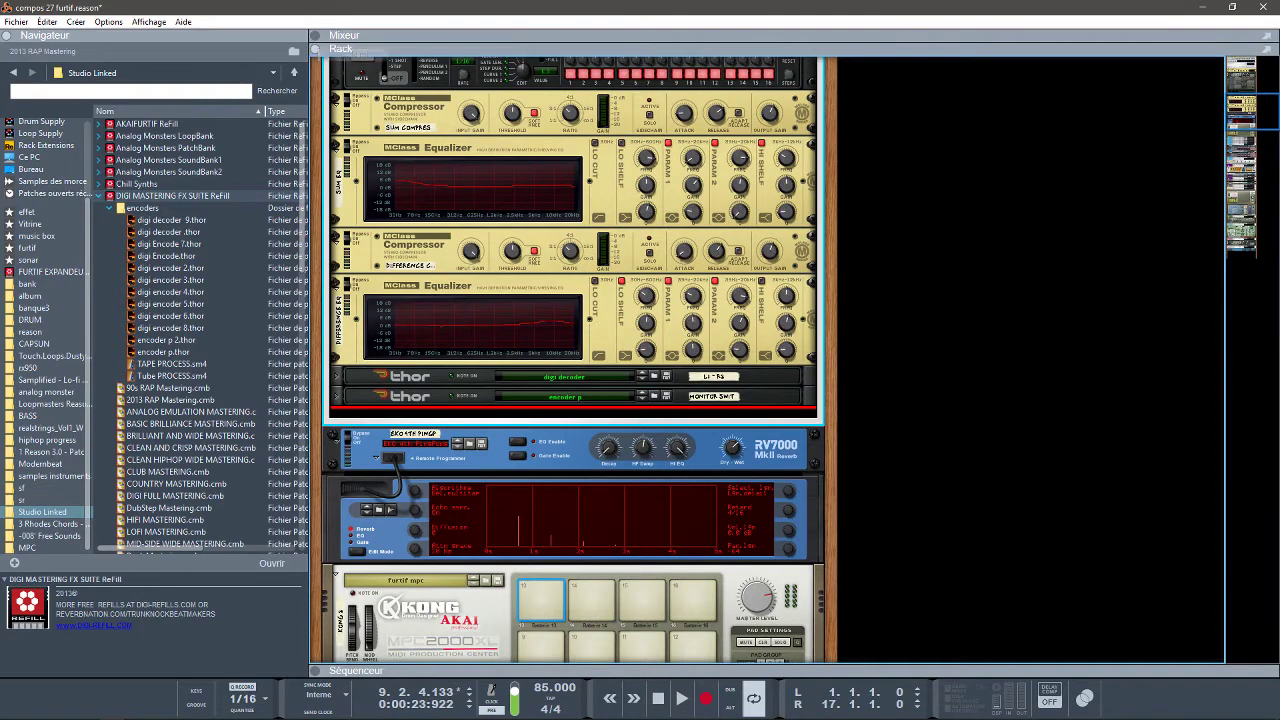
pyautogui.moveTo(1240, 105); pyautogui.dragTo(1245, 68)
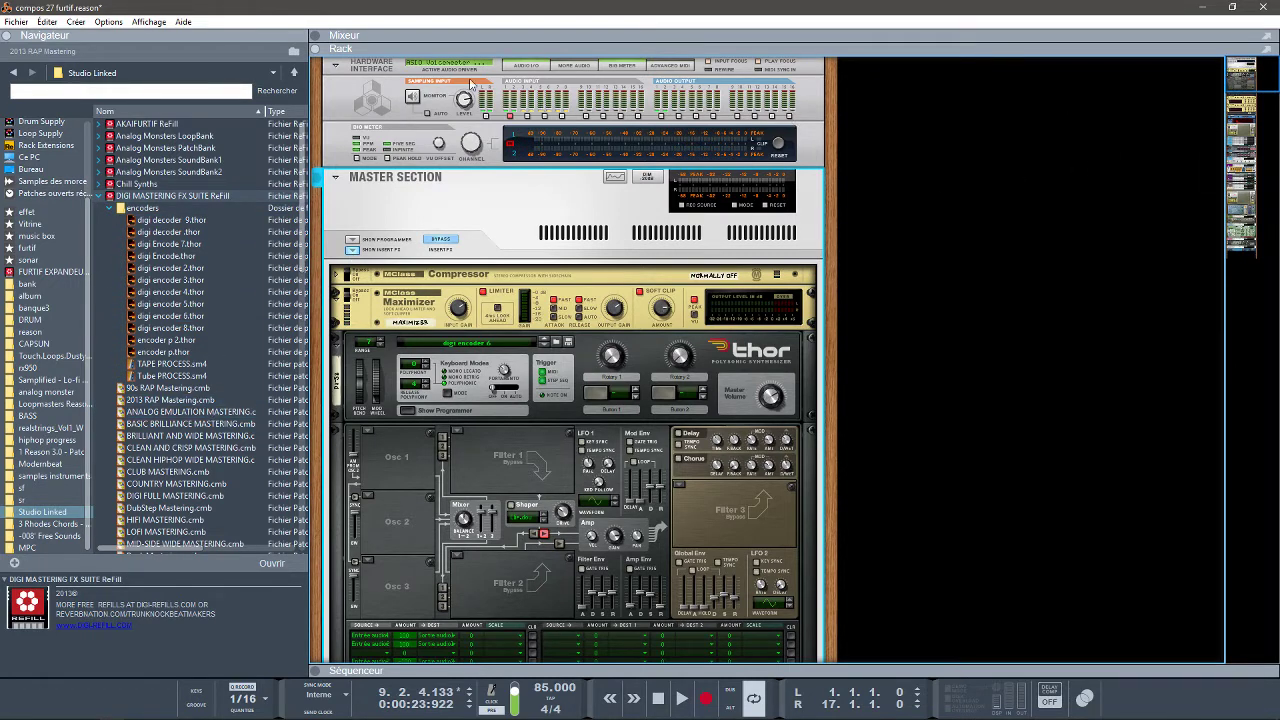
# Load the 90s RAP Mastering.cmb patch into the mixer's master insert effects.
pyautogui.click(341, 35)
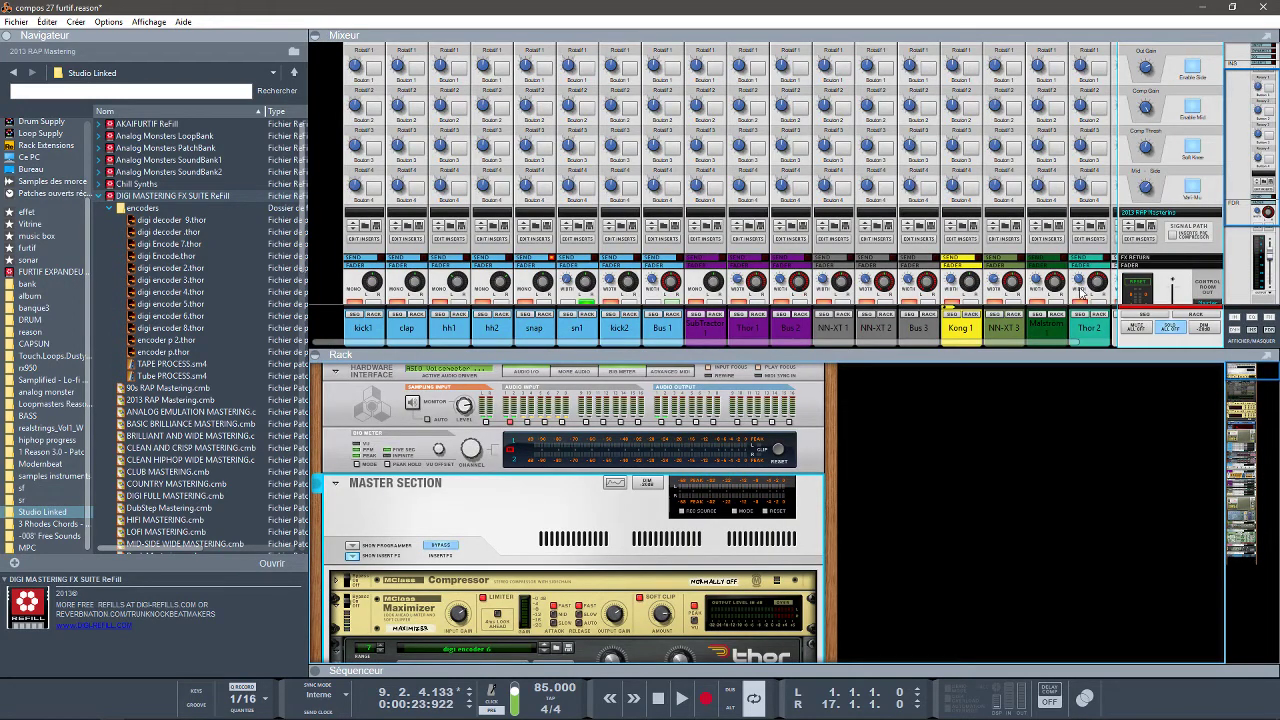
pyautogui.click(1140, 228)
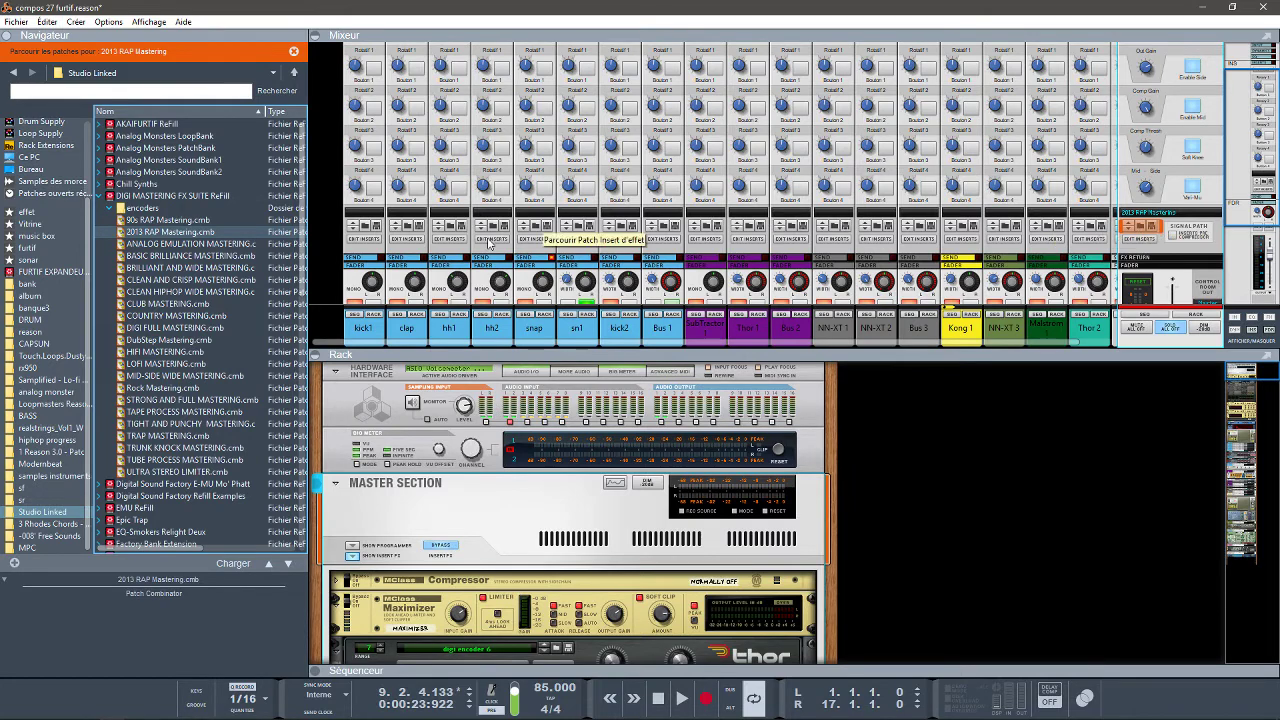
pyautogui.click(185, 220)
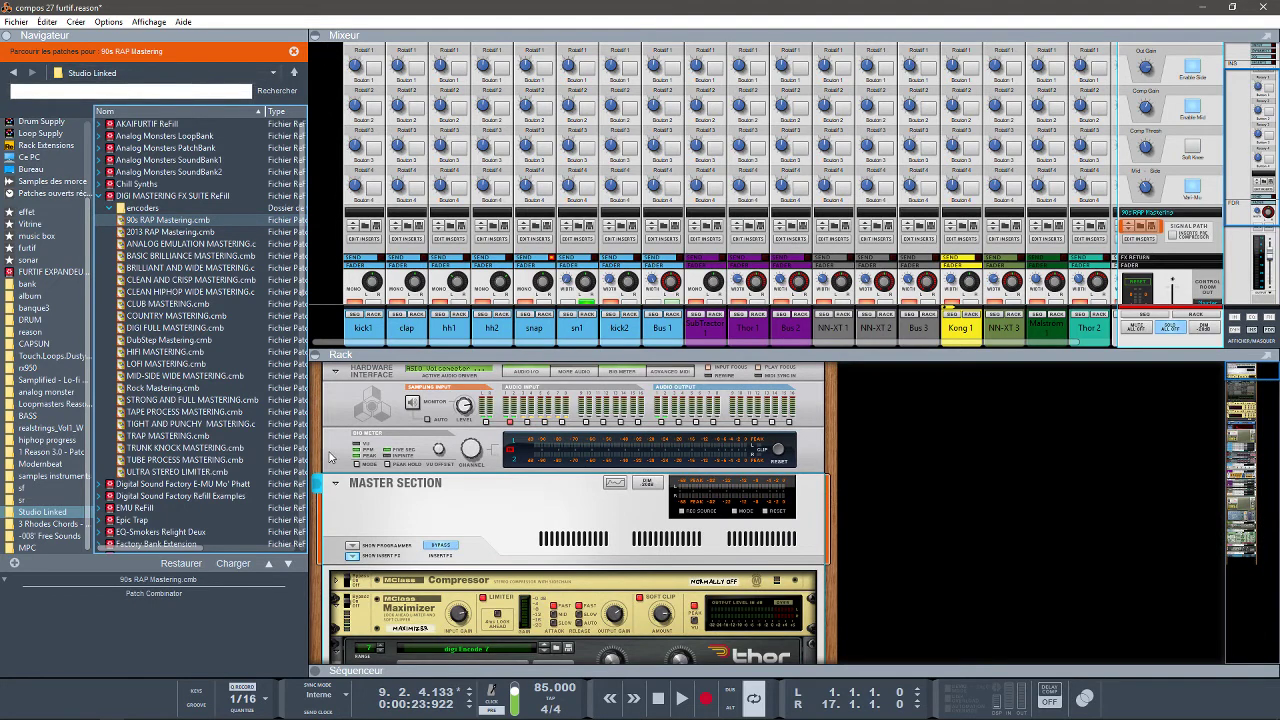
# Review the master insert controls in the full mixer and the song's track arrangement in the sequencer.
pyautogui.click(322, 355)
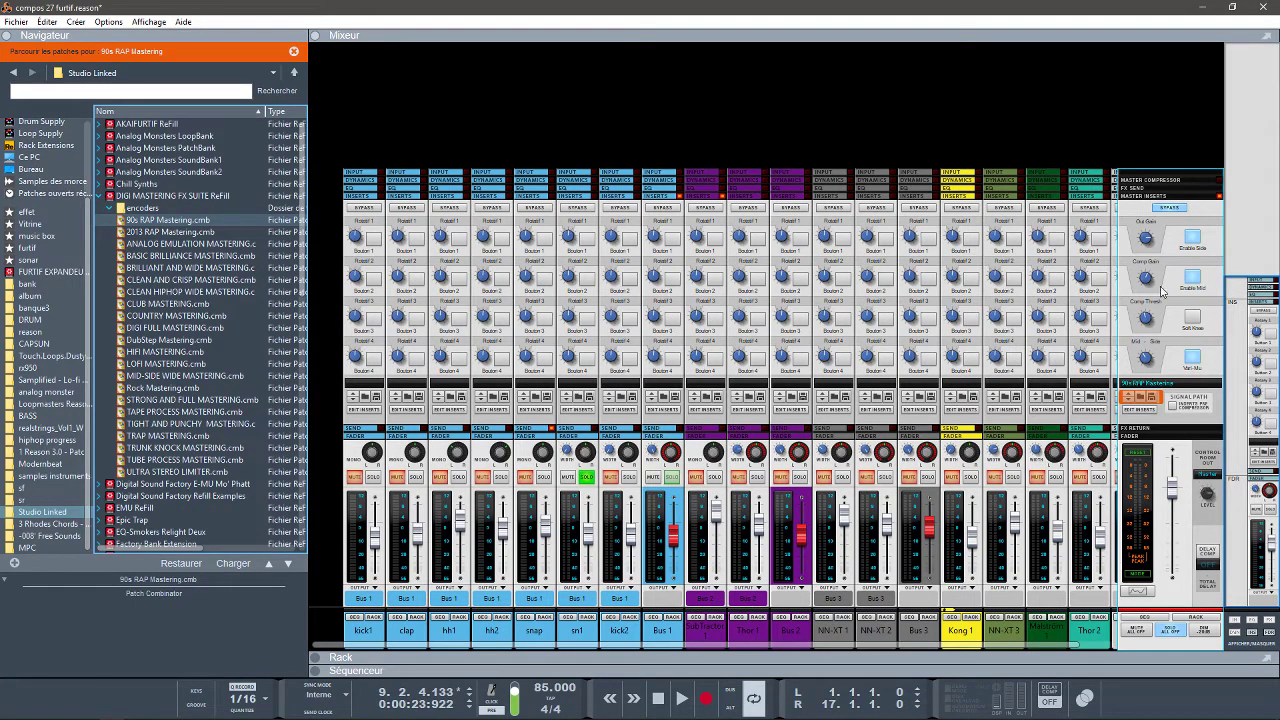
pyautogui.click(330, 668)
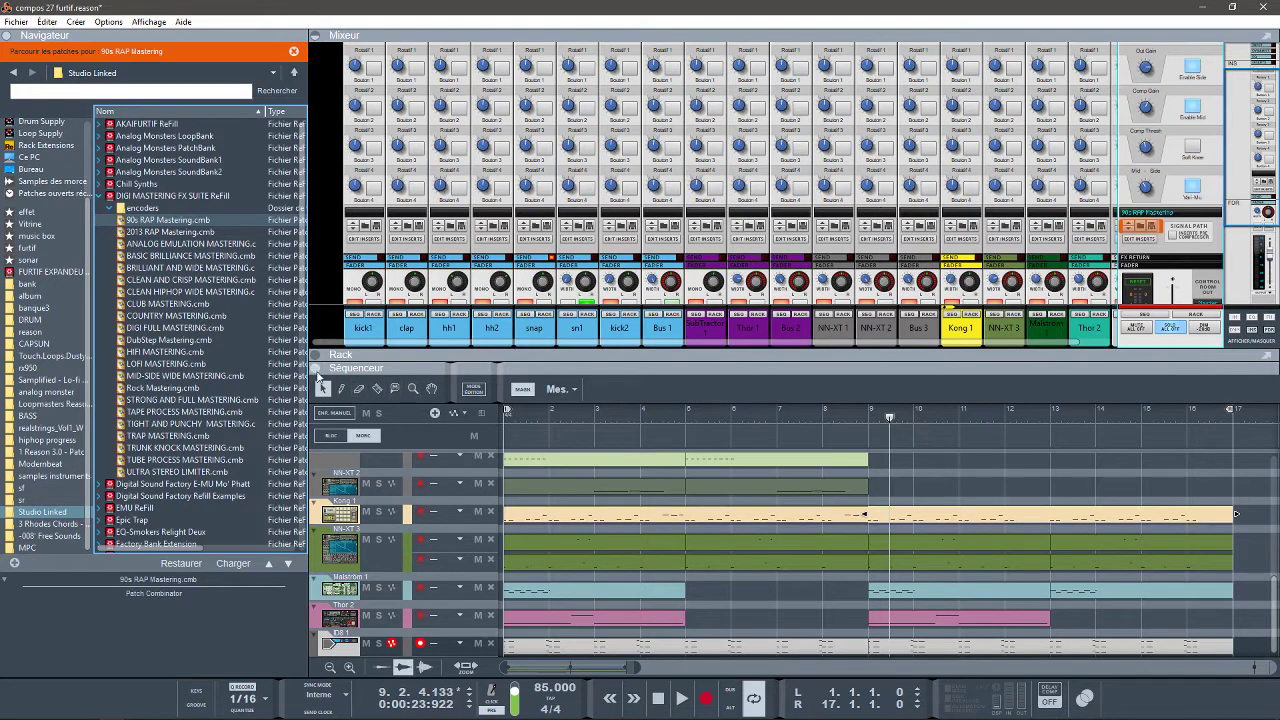
pyautogui.click(318, 369)
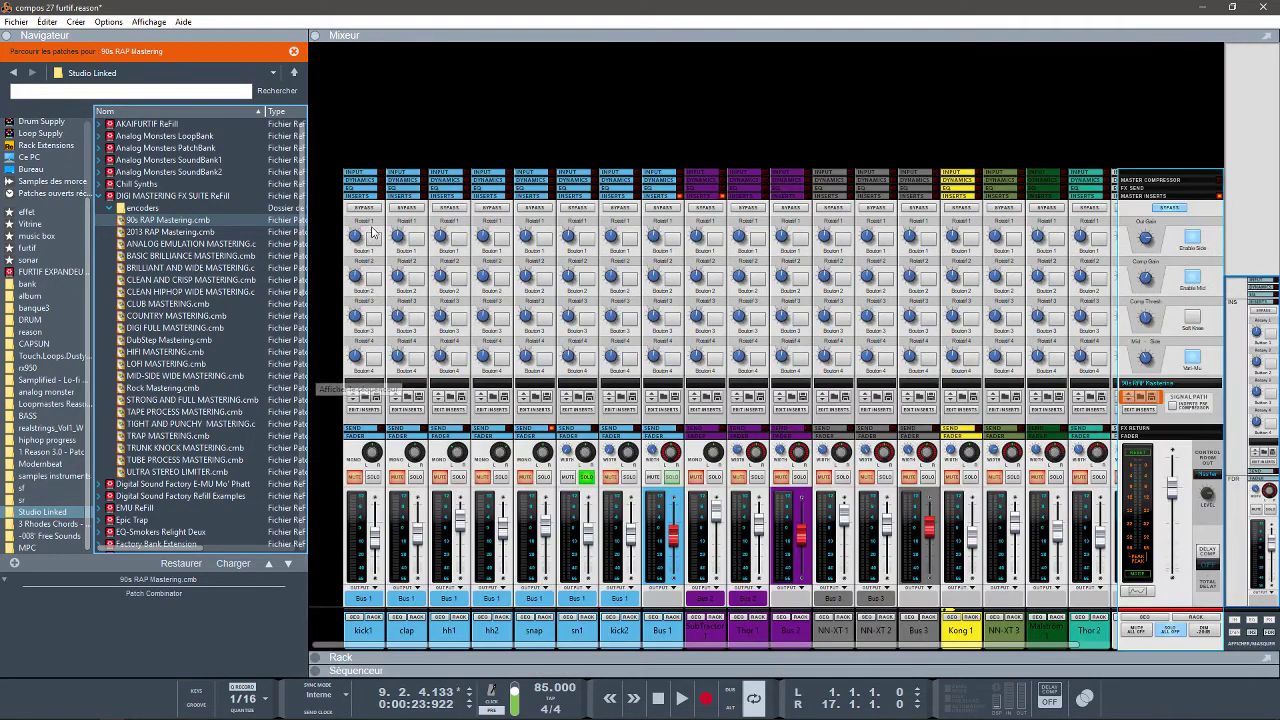
# Enlarge the rack to the full work area and hide the master section's insert effects.
pyautogui.click(314, 36)
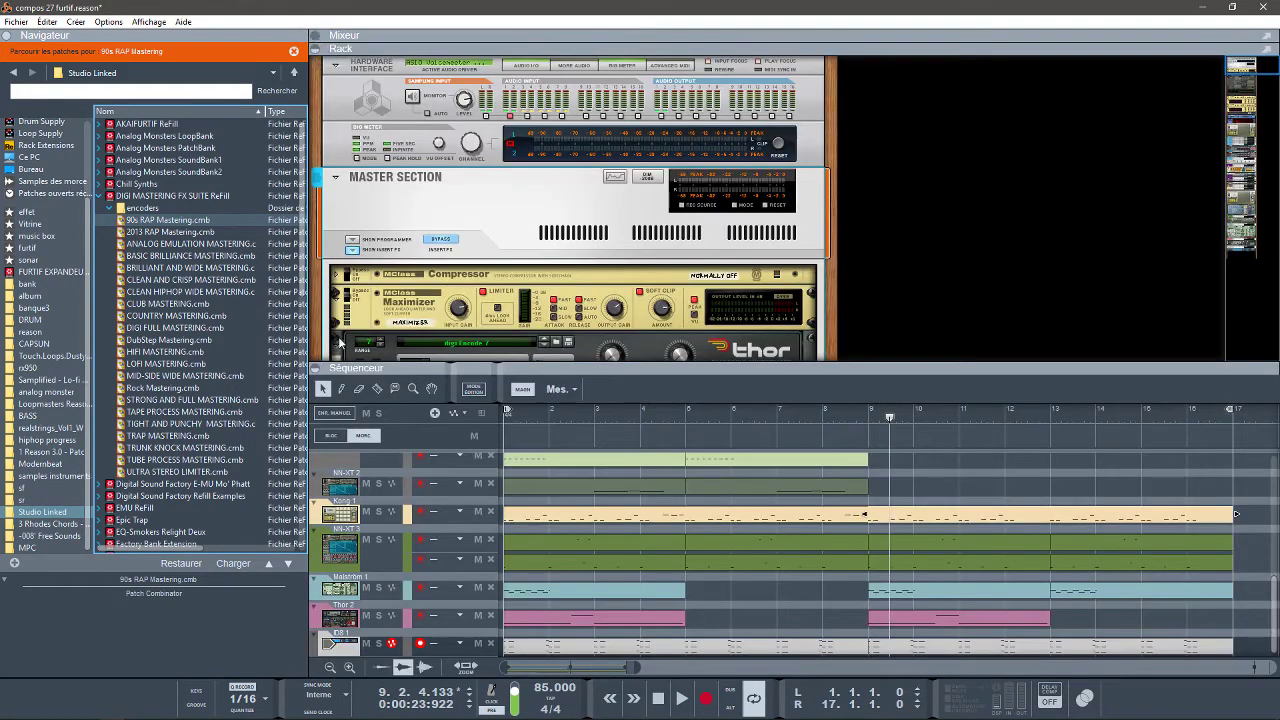
pyautogui.click(320, 369)
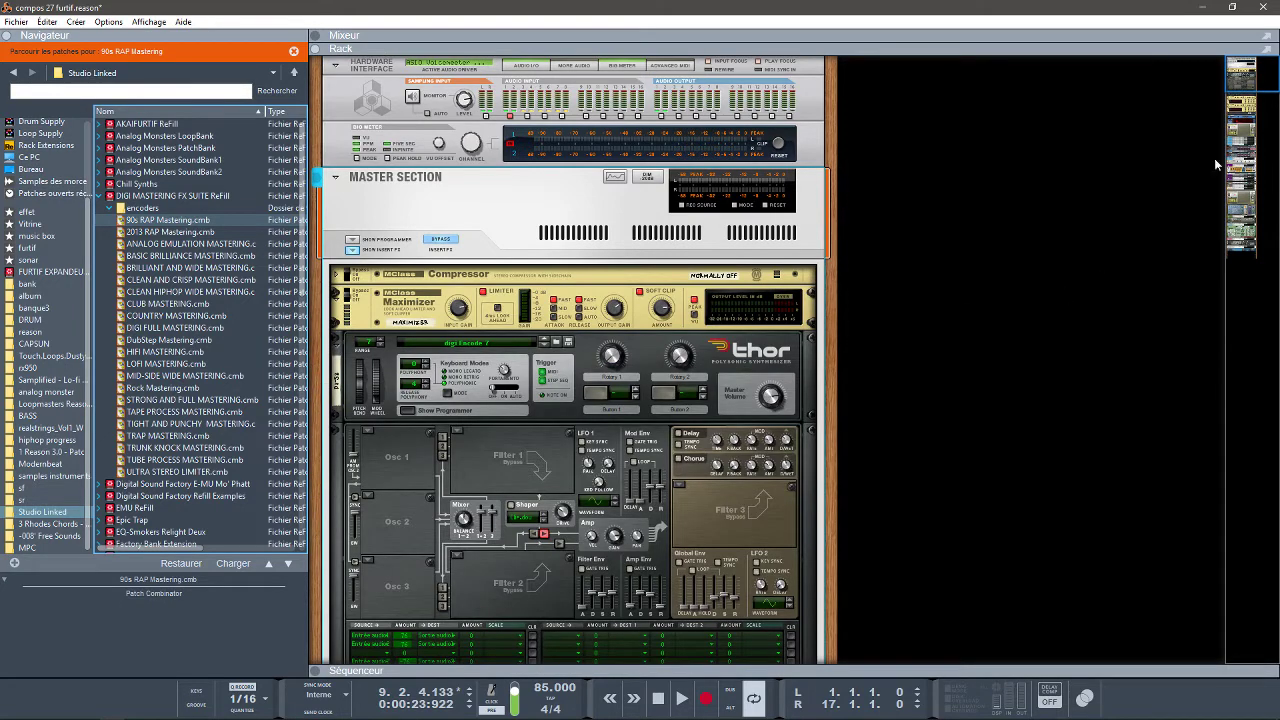
pyautogui.click(352, 250)
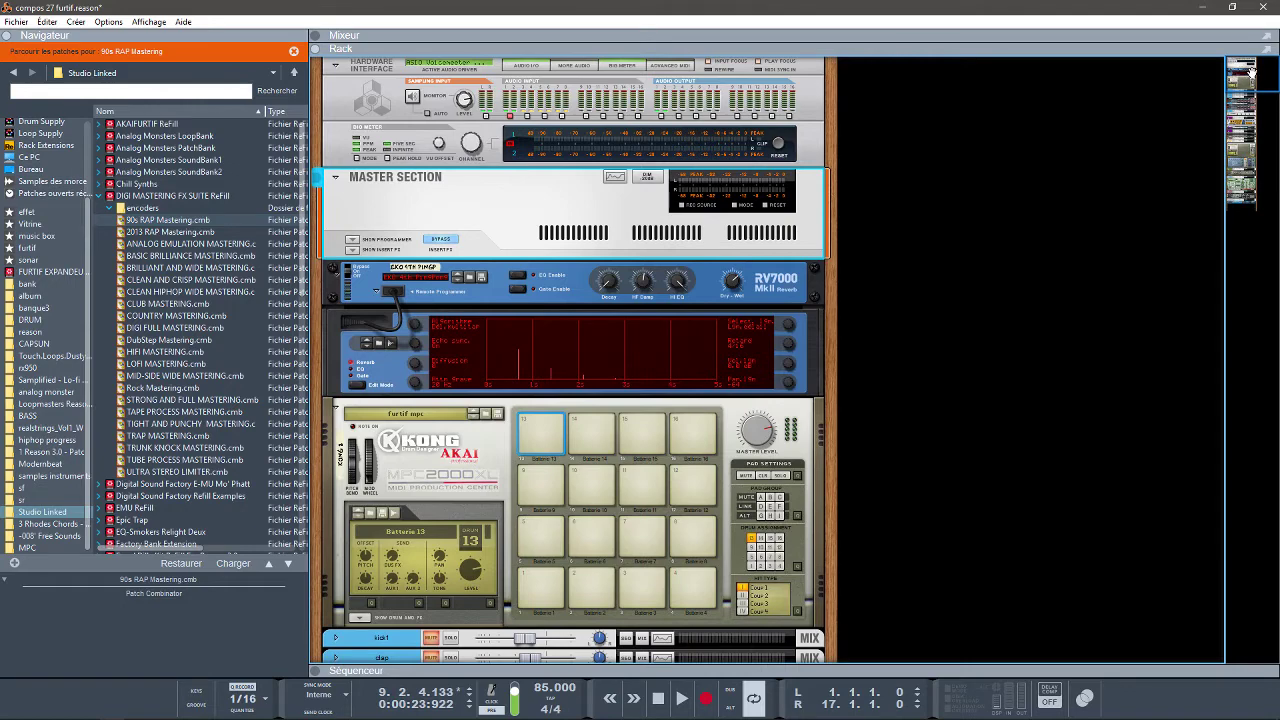
# Show the devices inside both Raw MPC combinators, on the sn1 and kick2 channels.
pyautogui.moveTo(1253, 74); pyautogui.dragTo(1240, 112)
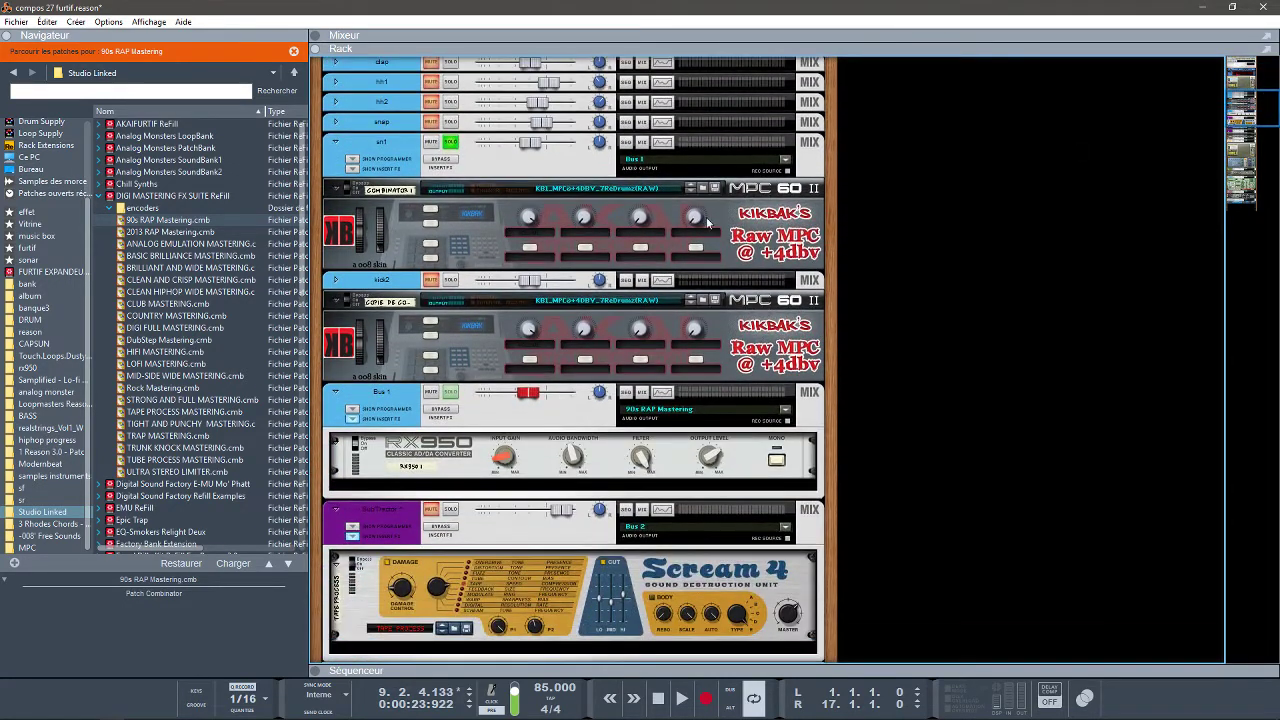
pyautogui.click(431, 258)
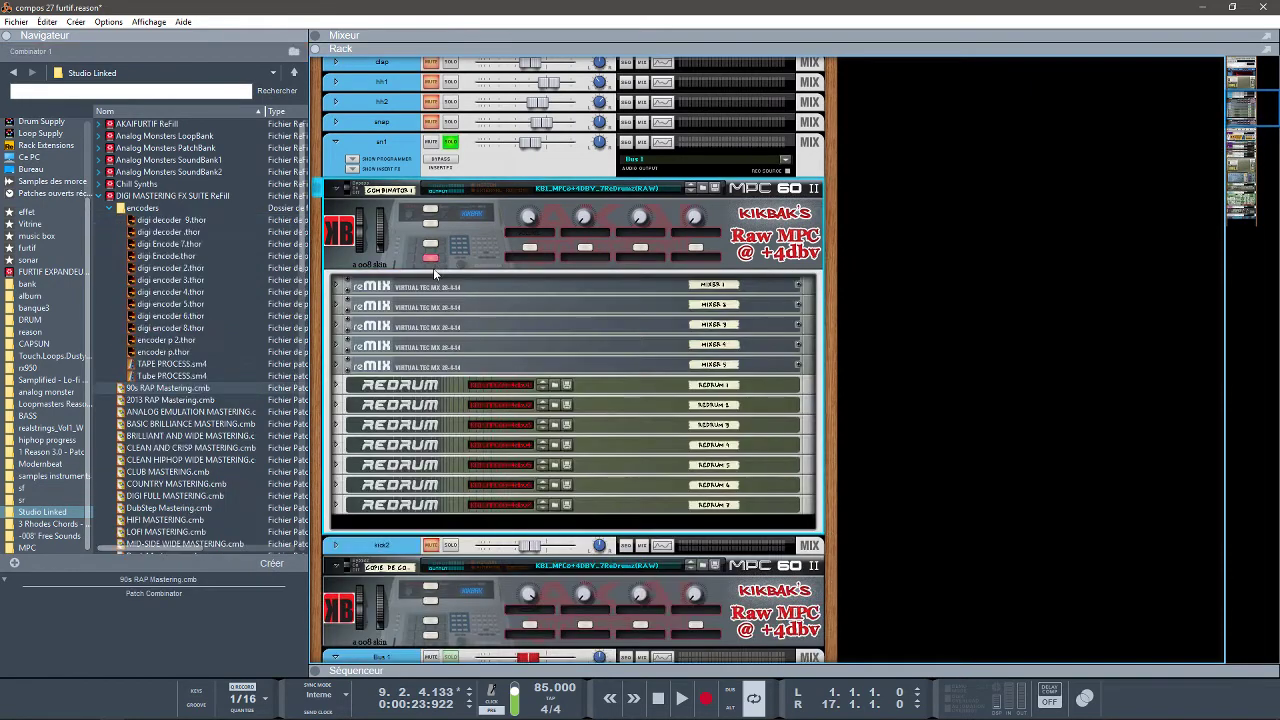
pyautogui.click(432, 638)
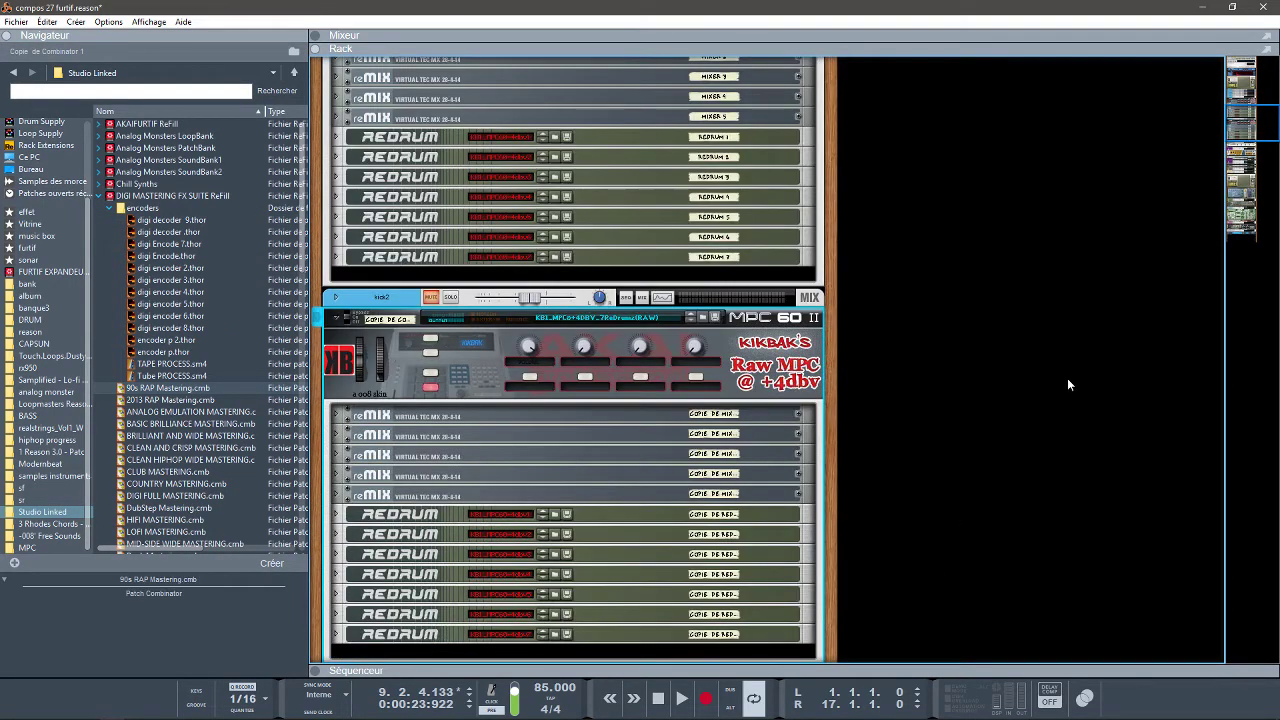
# Unfold the SubTractor 1 and Thor 1 synthesizers in the rack.
pyautogui.moveTo(1250, 132); pyautogui.dragTo(1248, 170)
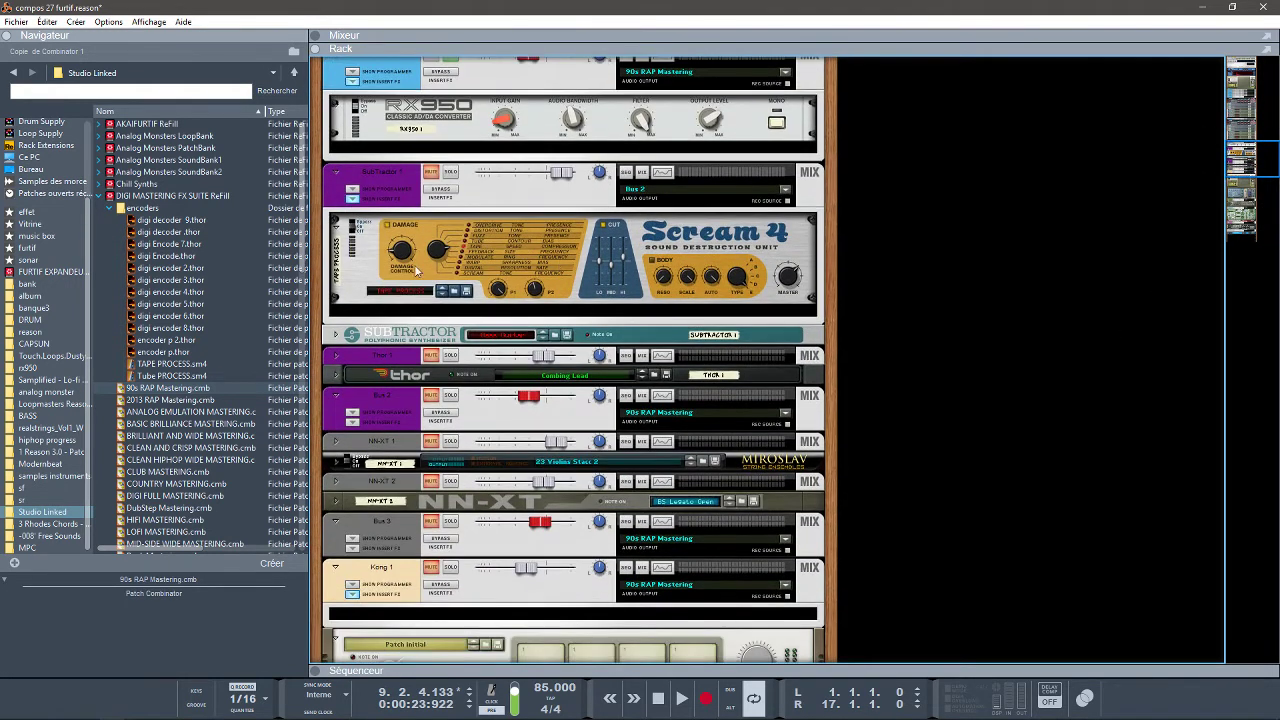
pyautogui.click(336, 335)
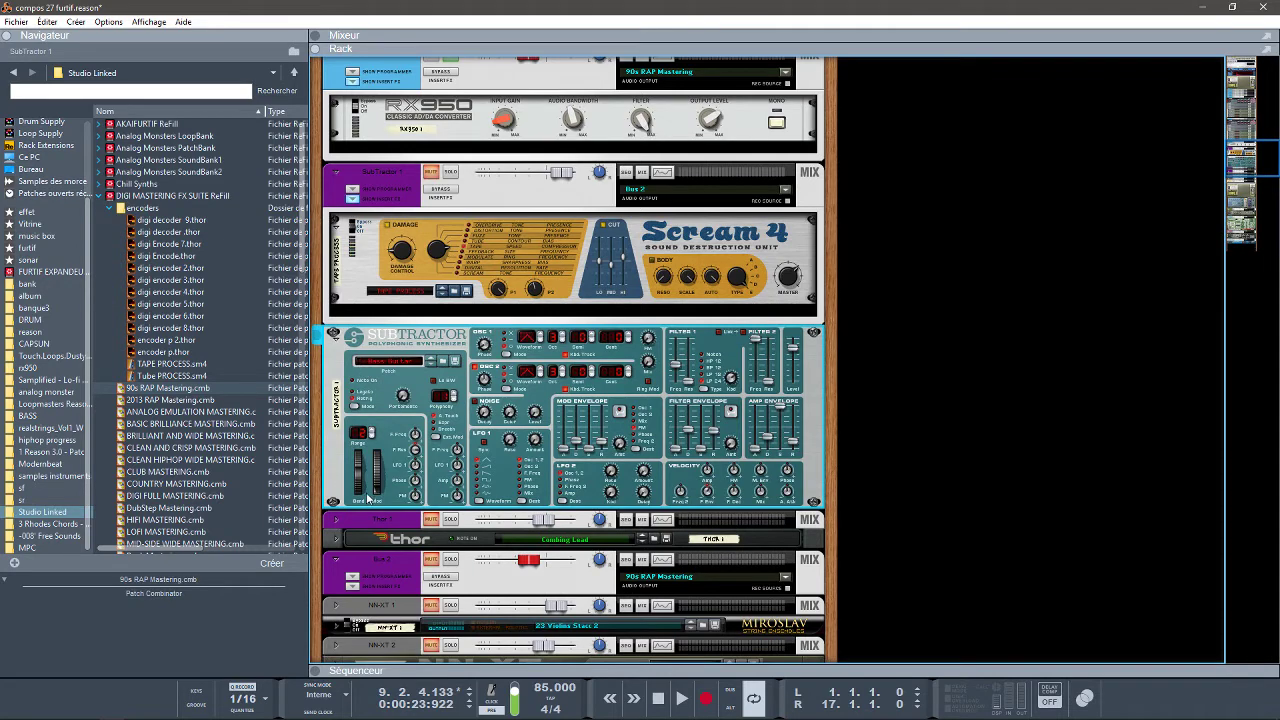
pyautogui.click(341, 538)
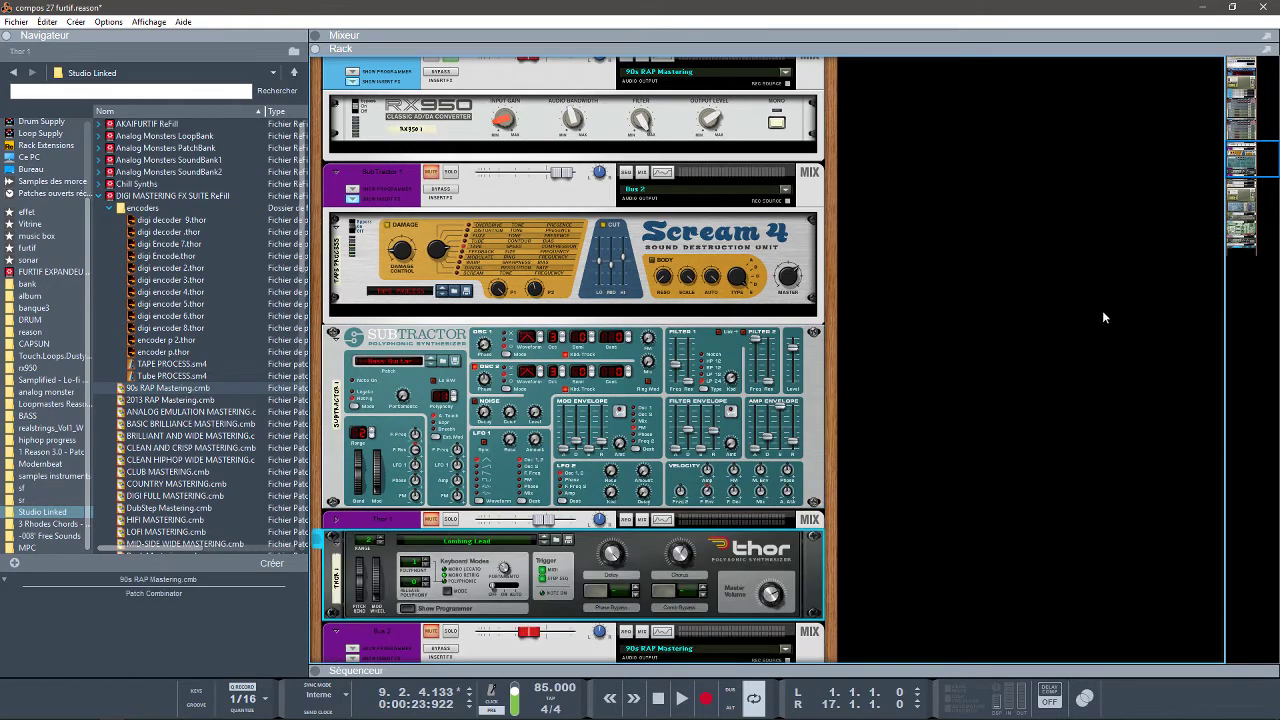
# Unfold the NN-XT 1 Miroslav combinator and the NN-XT 2 sampler in the rack.
pyautogui.moveTo(1249, 160); pyautogui.dragTo(1255, 190)
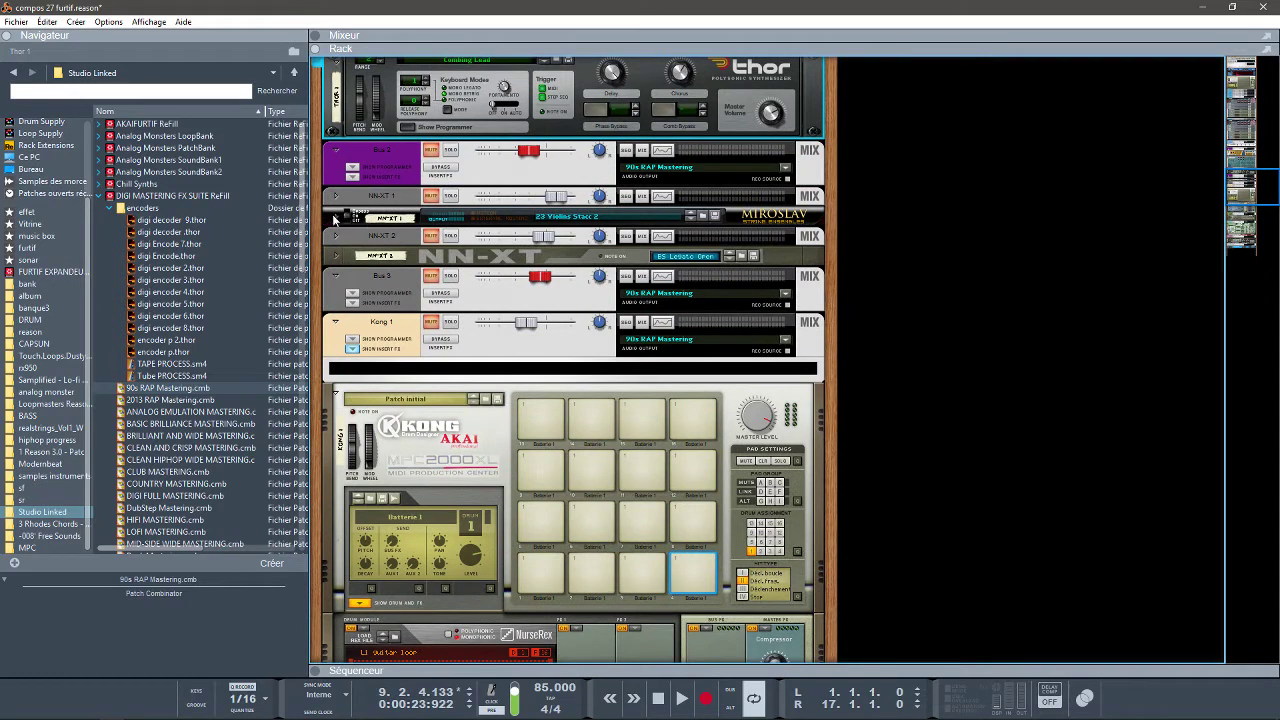
pyautogui.click(336, 217)
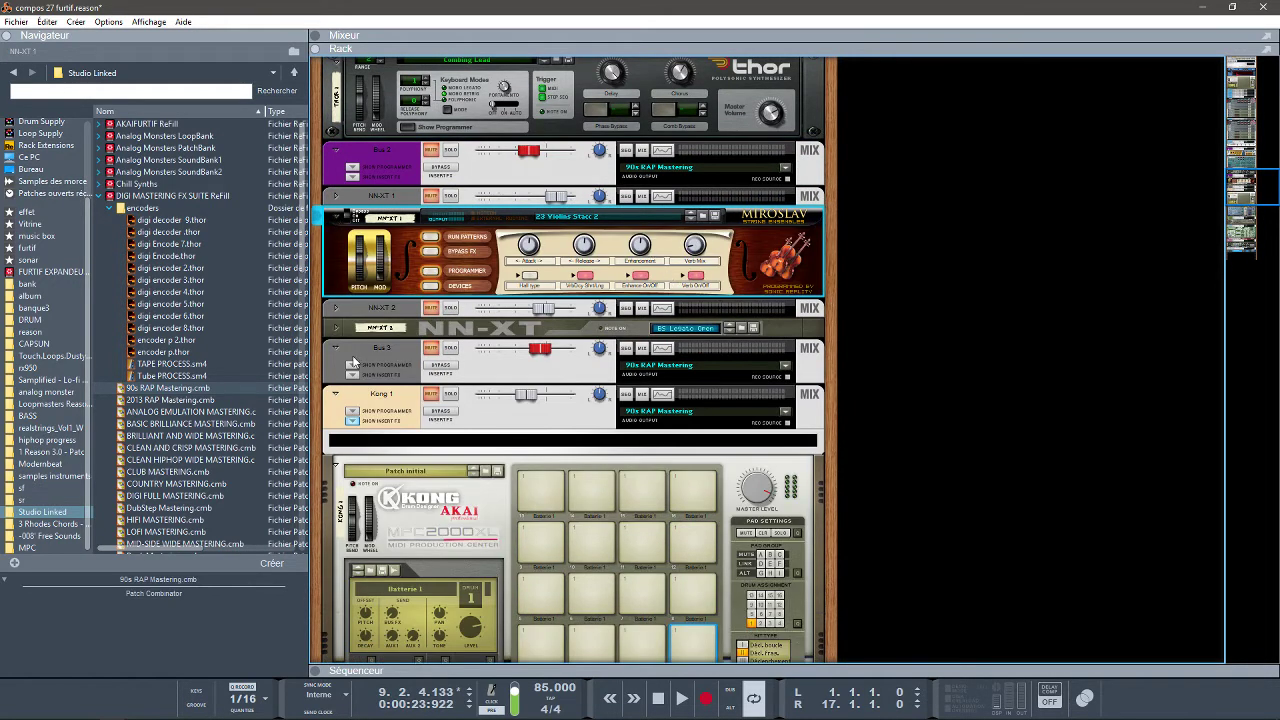
pyautogui.click(336, 328)
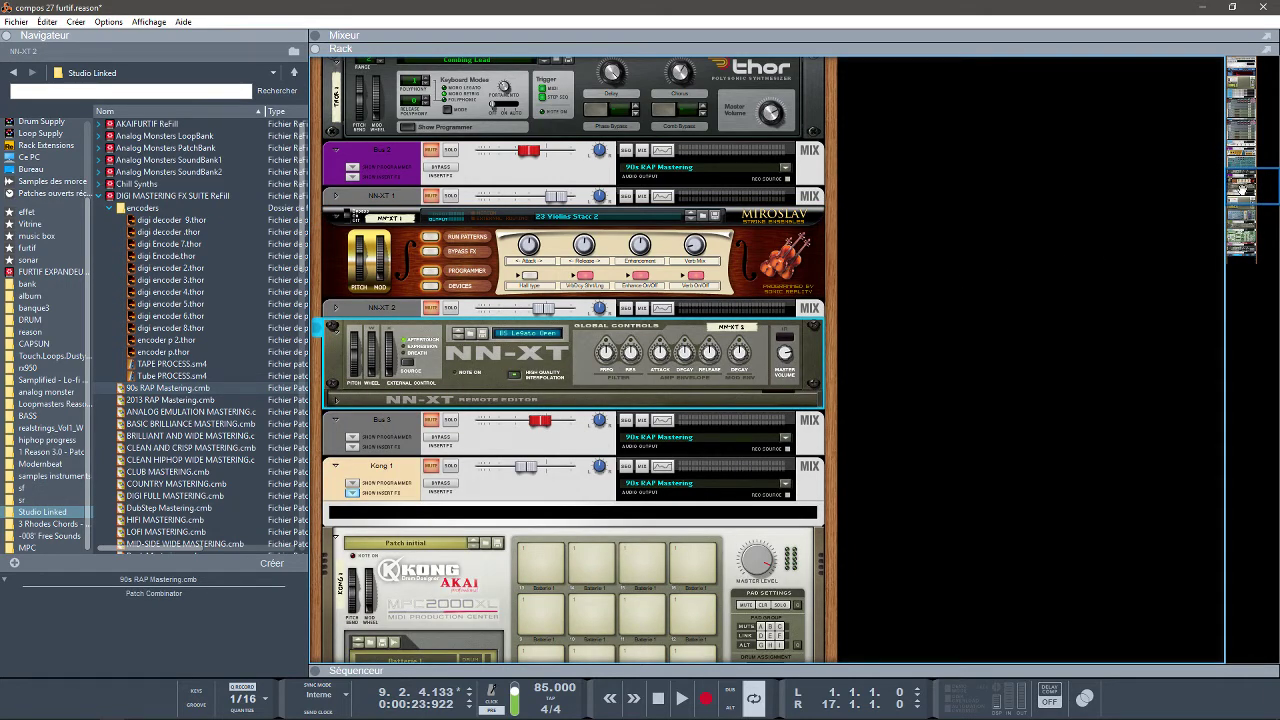
# Select the first pad of Kong 1 and examine the remaining instruments down to the ID8 at the end of the rack.
pyautogui.moveTo(1229, 186); pyautogui.dragTo(1250, 215)
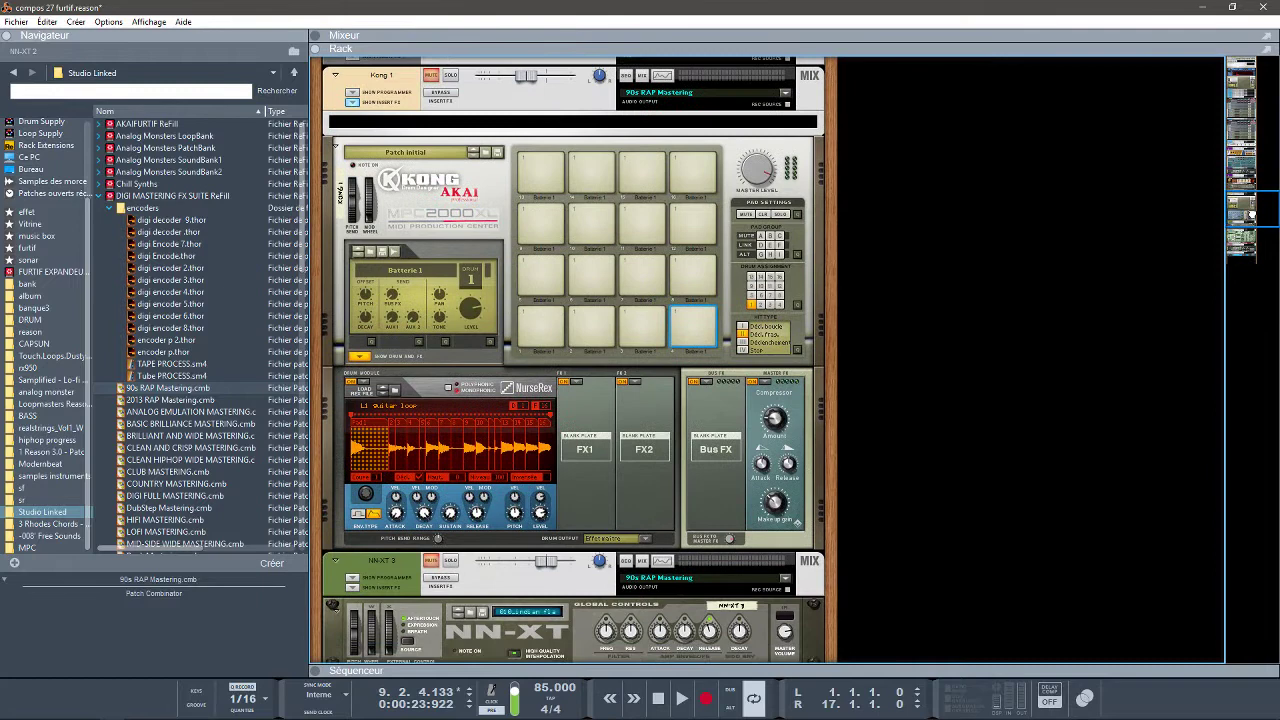
pyautogui.click(536, 330)
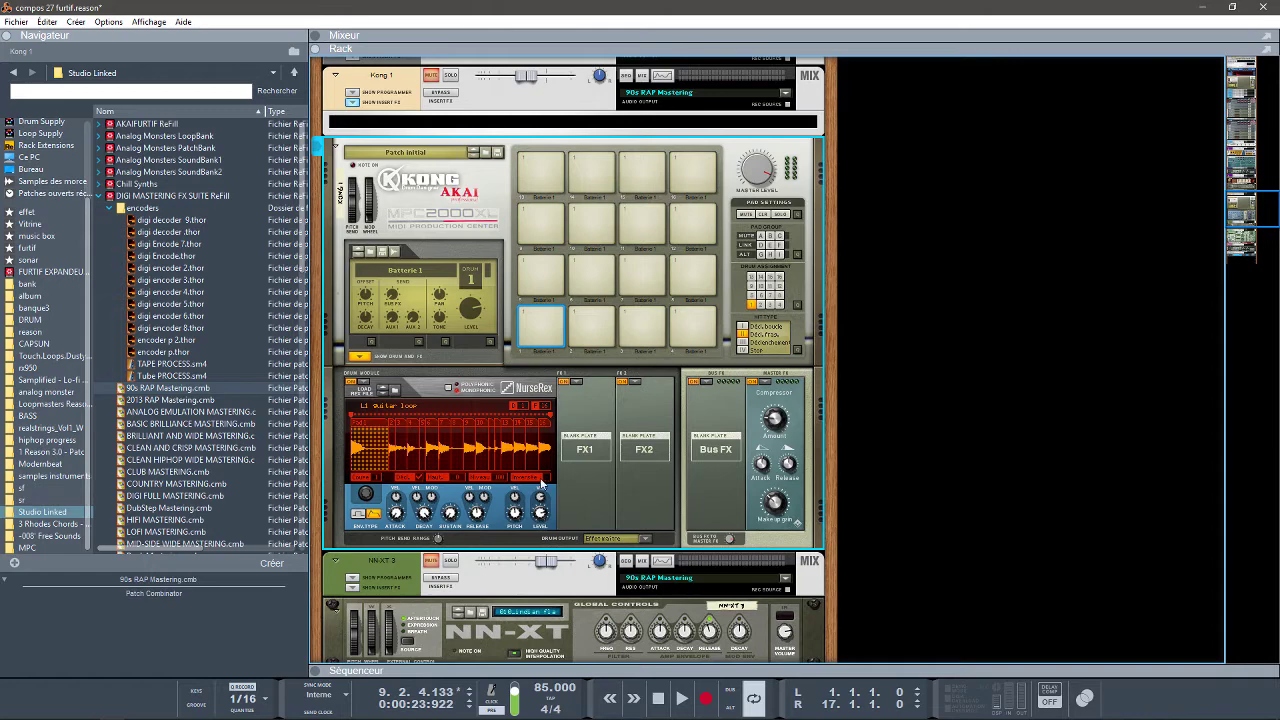
pyautogui.moveTo(1264, 211); pyautogui.dragTo(1248, 234)
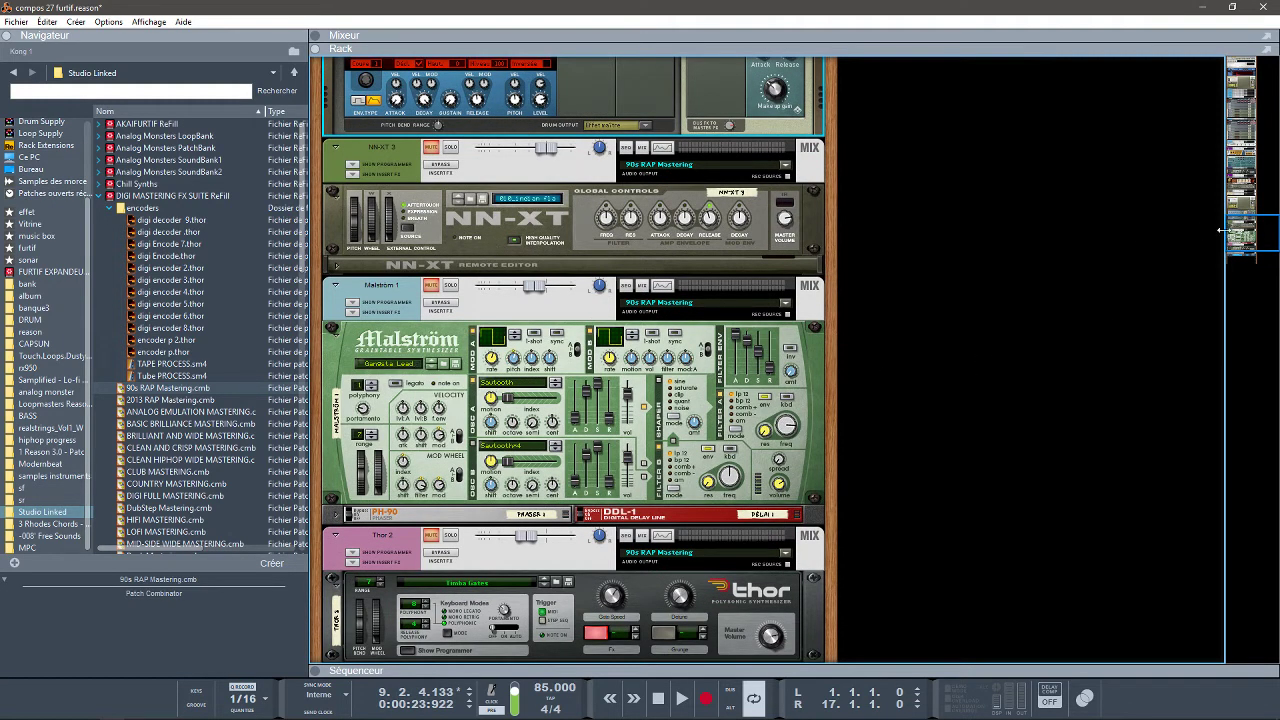
pyautogui.moveTo(1244, 232); pyautogui.dragTo(1250, 251)
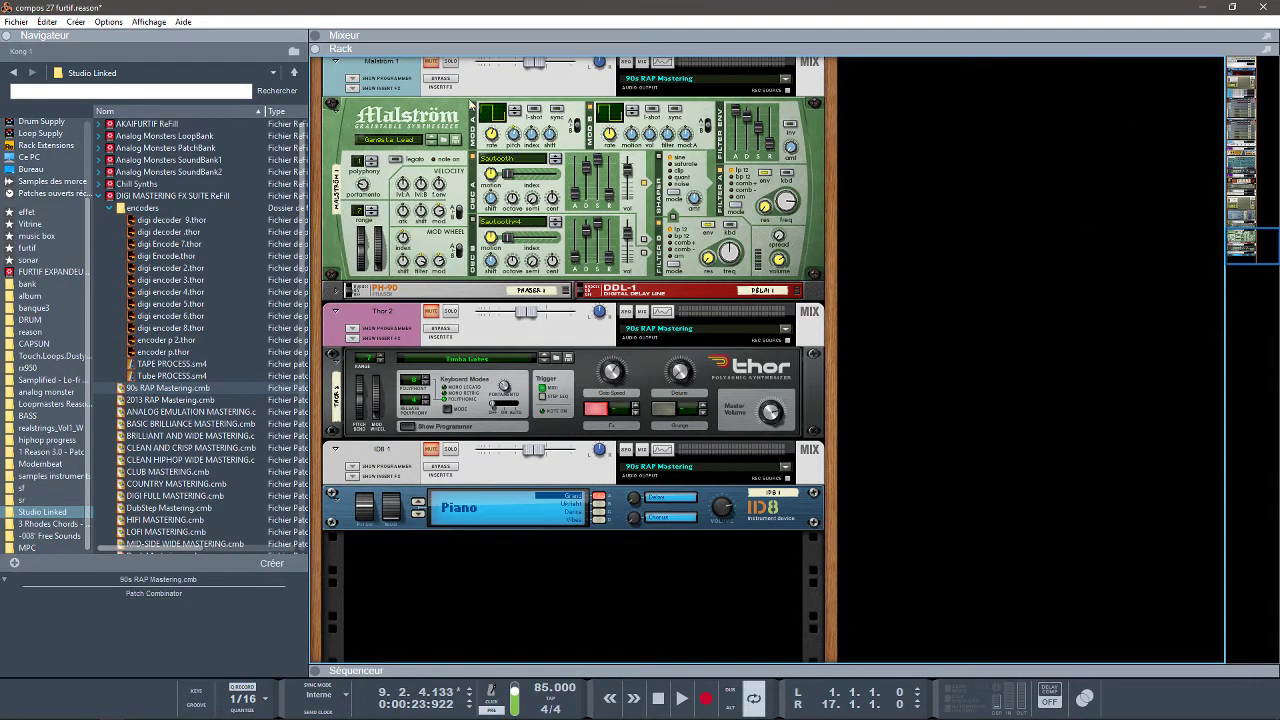
# Enlarge the mixer to the full work area and solo the Bus 1, kick2 and sn1 channels.
pyautogui.click(317, 35)
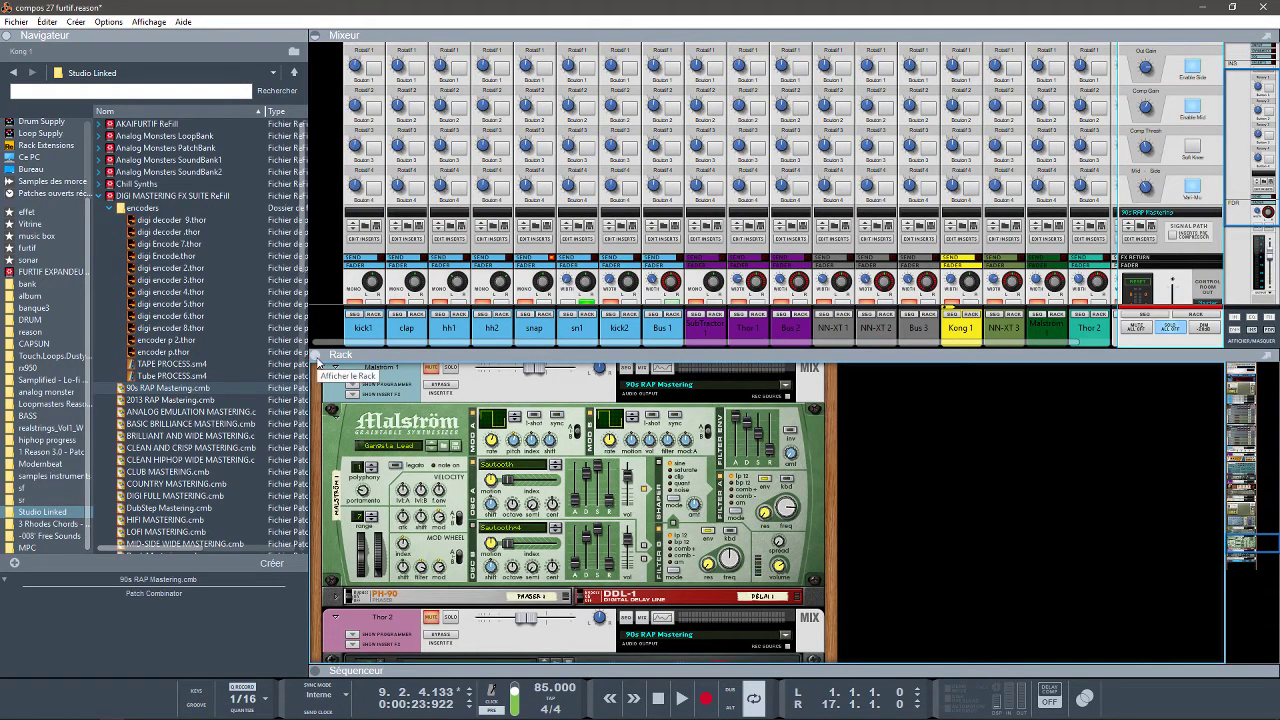
pyautogui.click(317, 363)
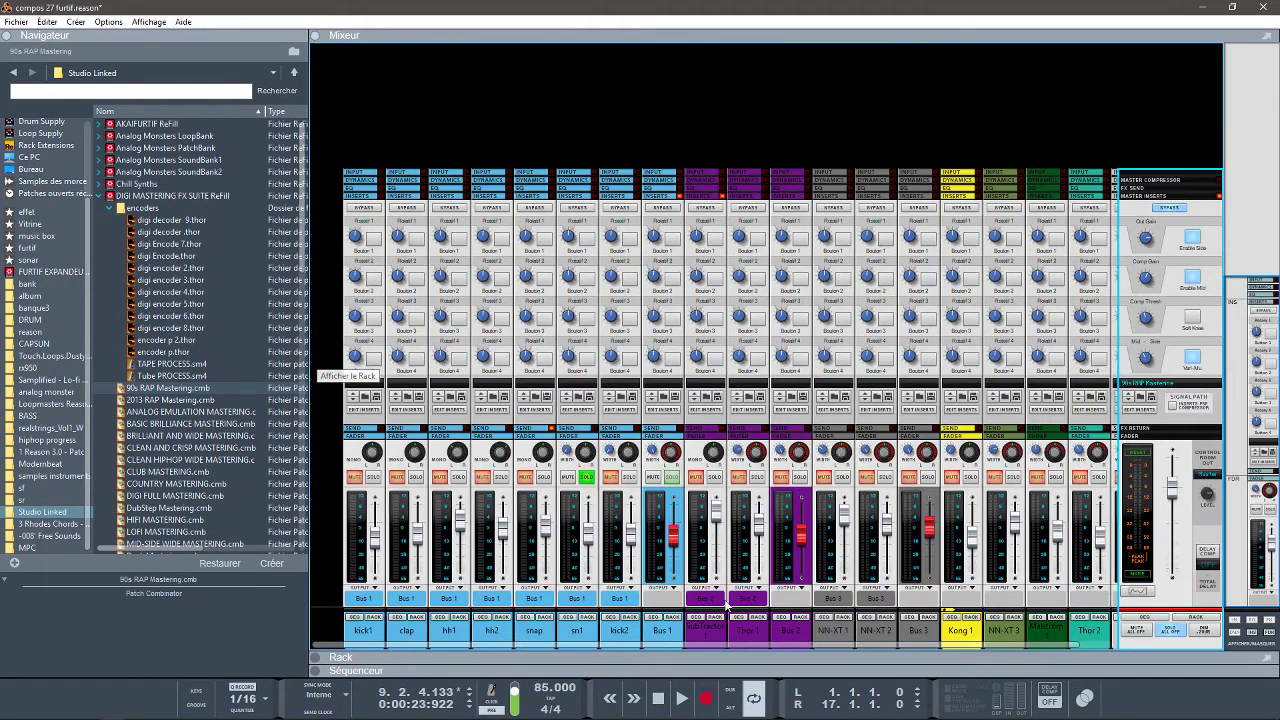
pyautogui.click(587, 481)
pyautogui.click(673, 478)
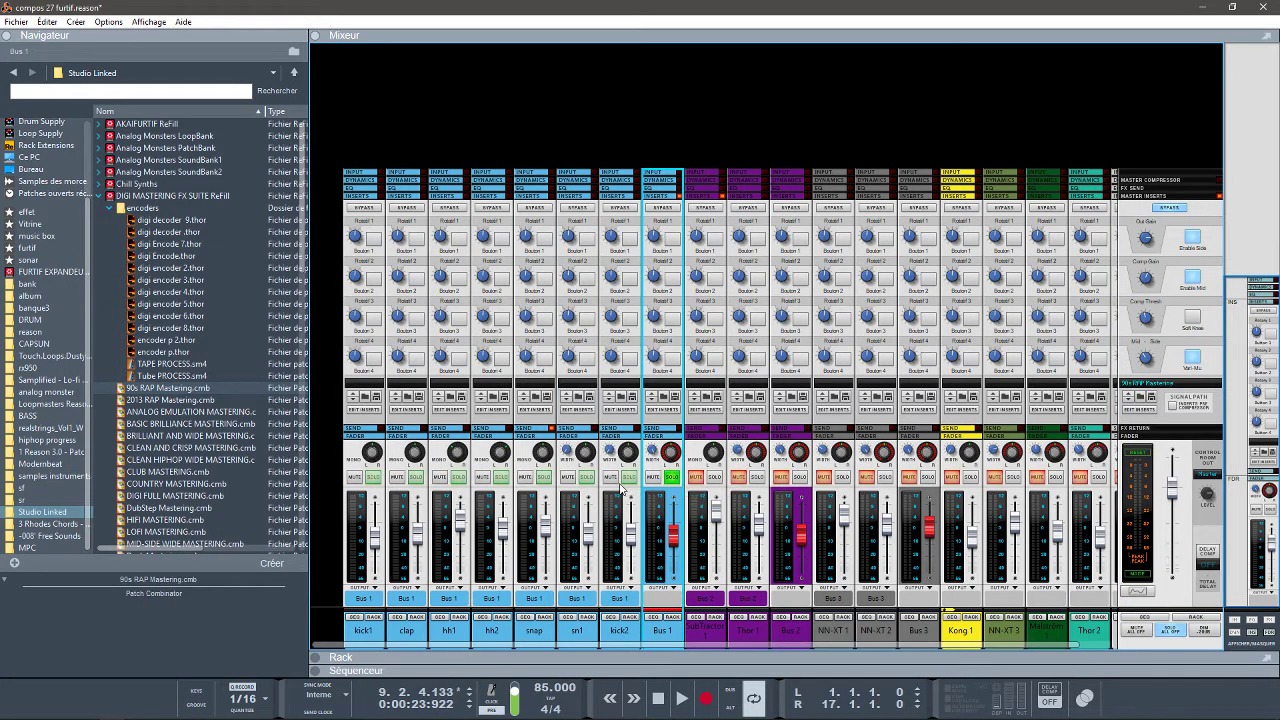
pyautogui.click(633, 481)
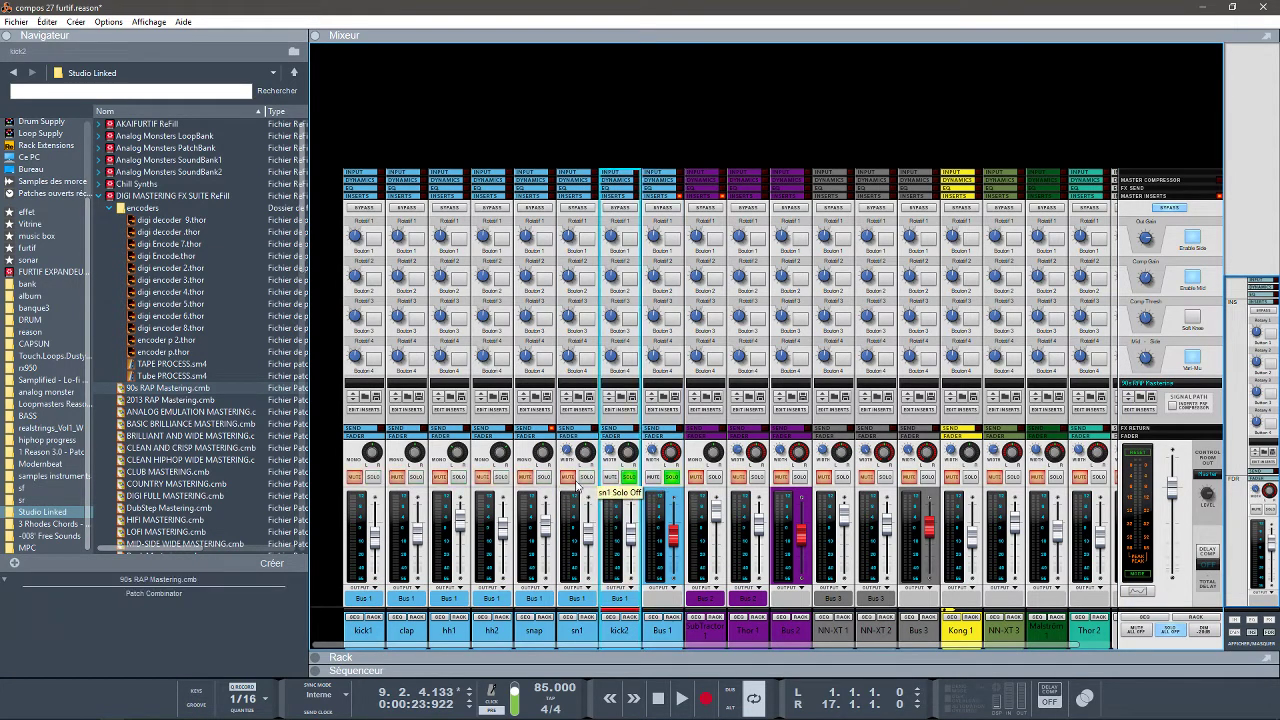
pyautogui.click(586, 478)
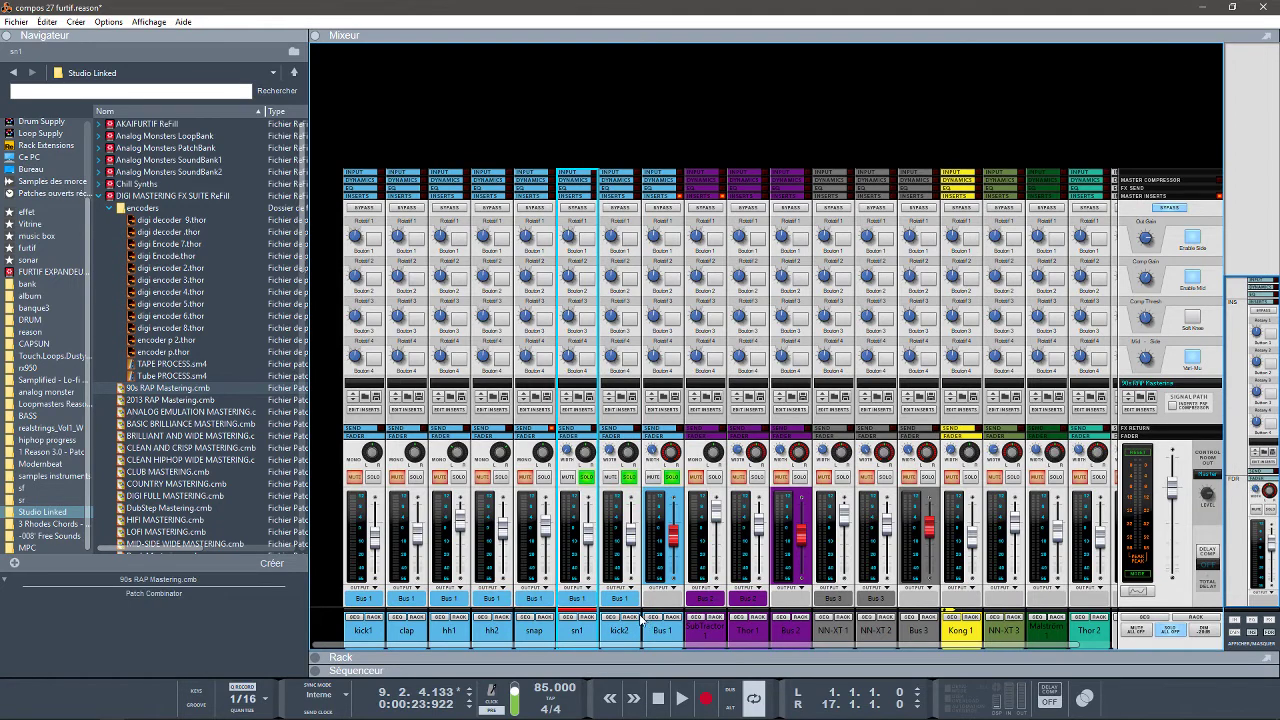
# Reopen the rack and hide the internal devices of both MPC 60 Combinators on the sn1 and kick2 channels.
pyautogui.click(663, 656)
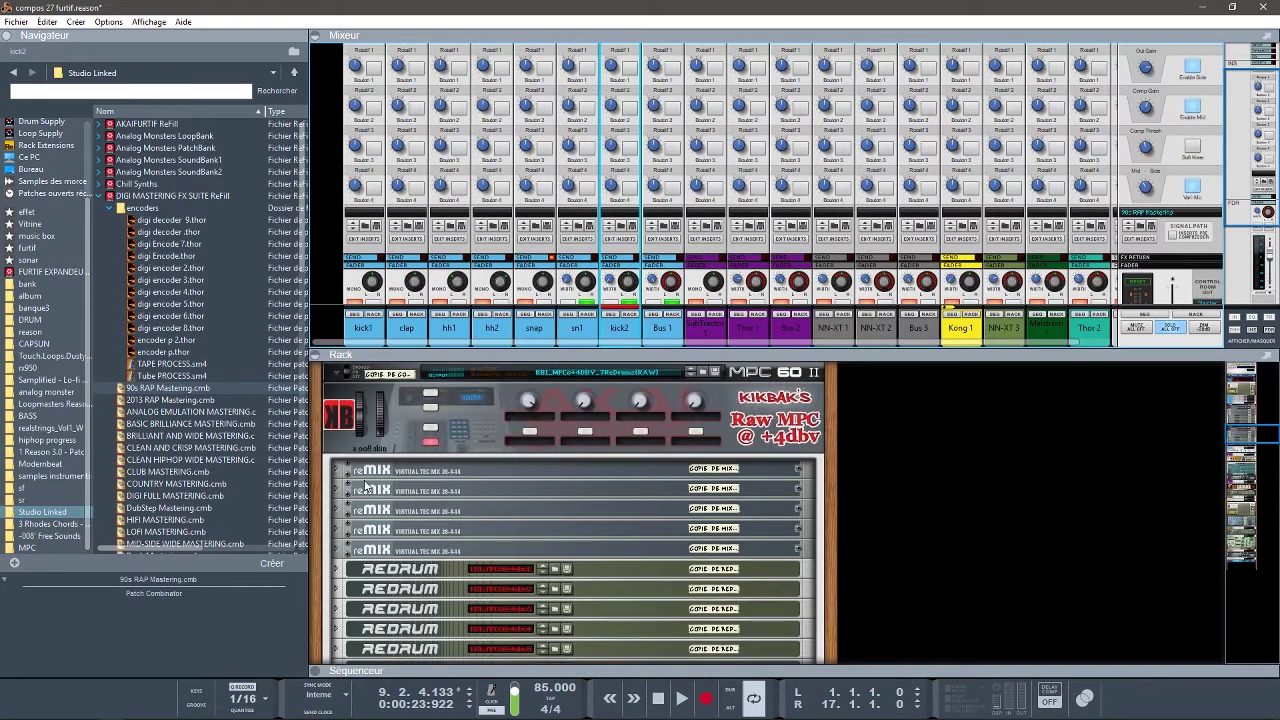
pyautogui.click(431, 441)
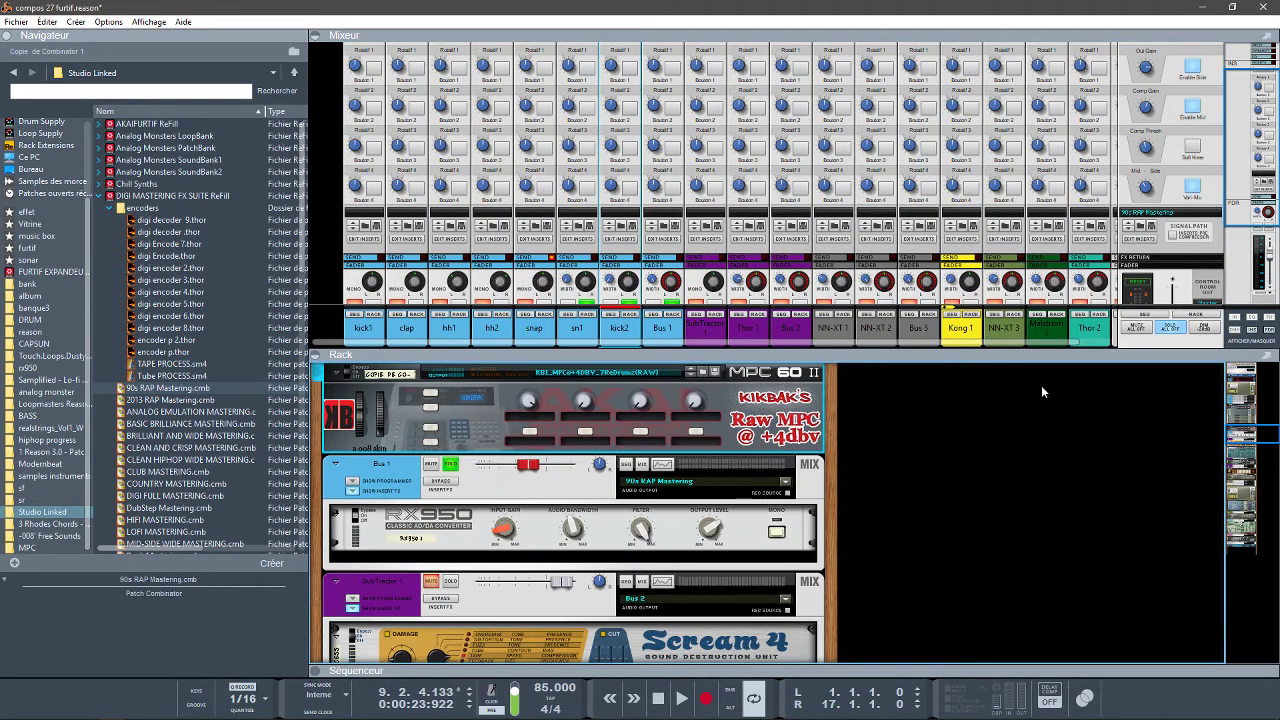
pyautogui.moveTo(1250, 431); pyautogui.dragTo(1242, 400)
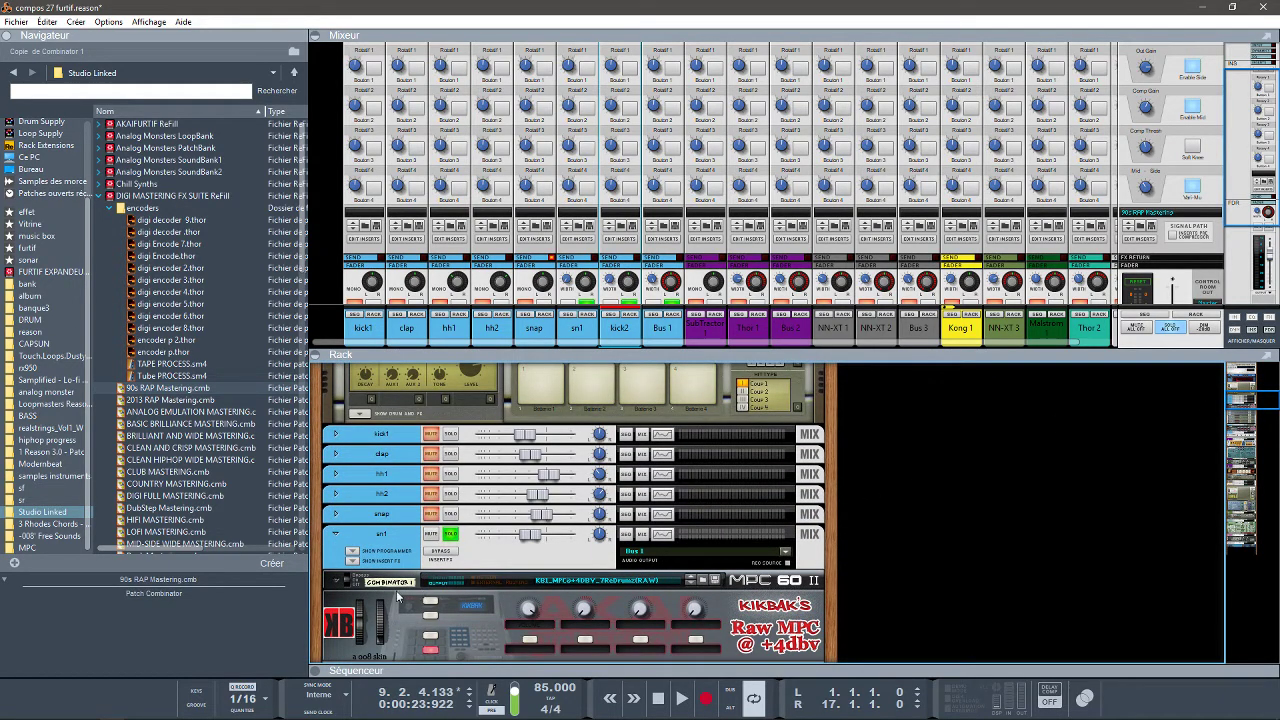
pyautogui.click(425, 655)
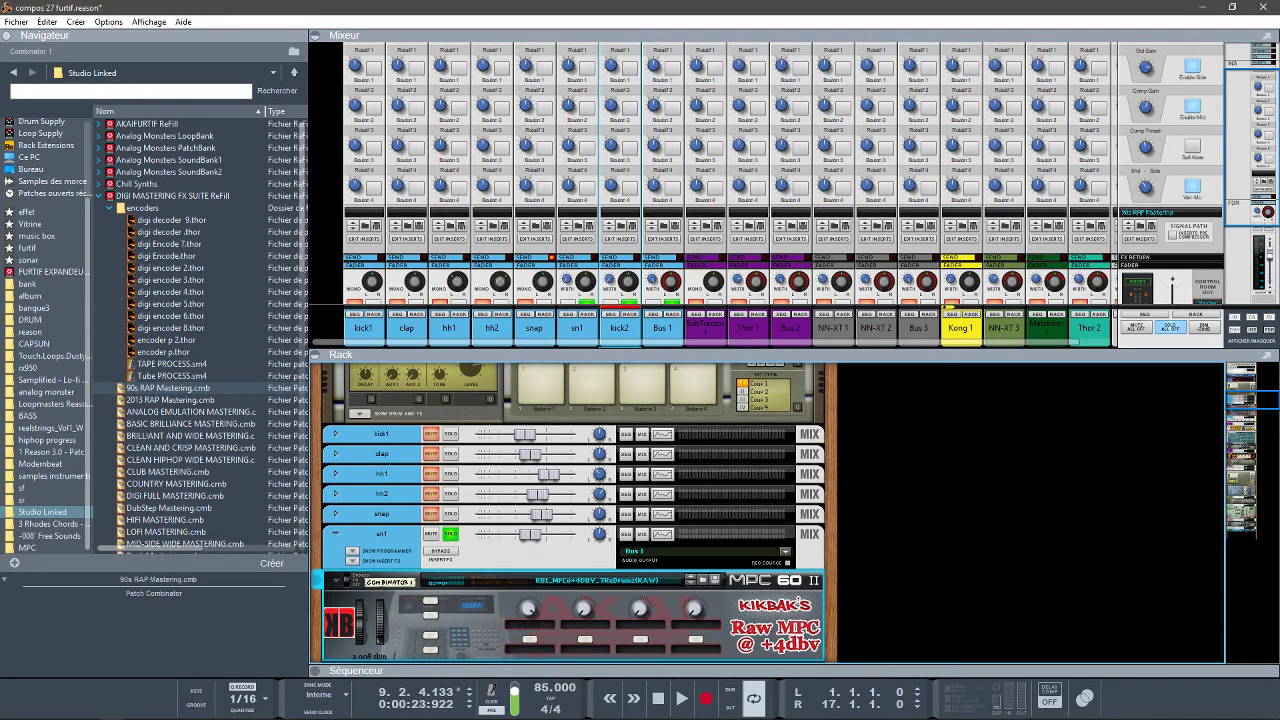
pyautogui.moveTo(1242, 398); pyautogui.dragTo(1245, 409)
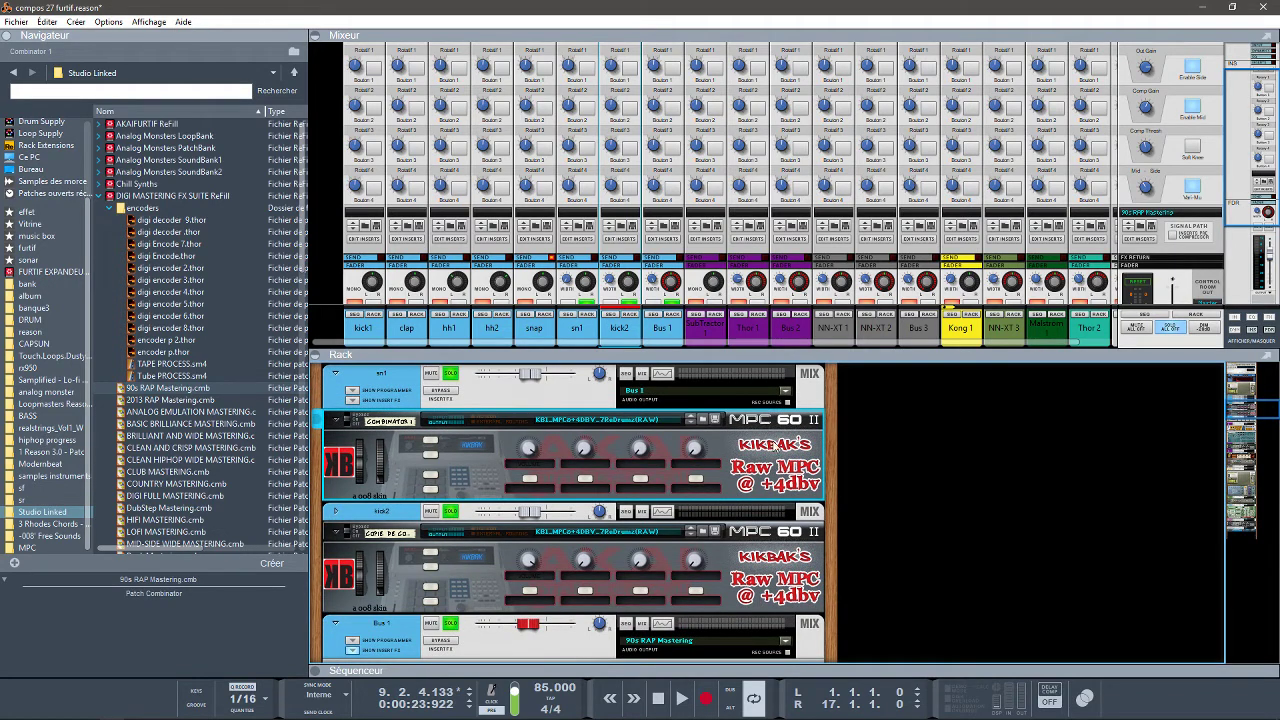
# Start playback and solo the kick1, clap, hh1, hh2 and snap channels in the enlarged mixer.
pyautogui.press('space')
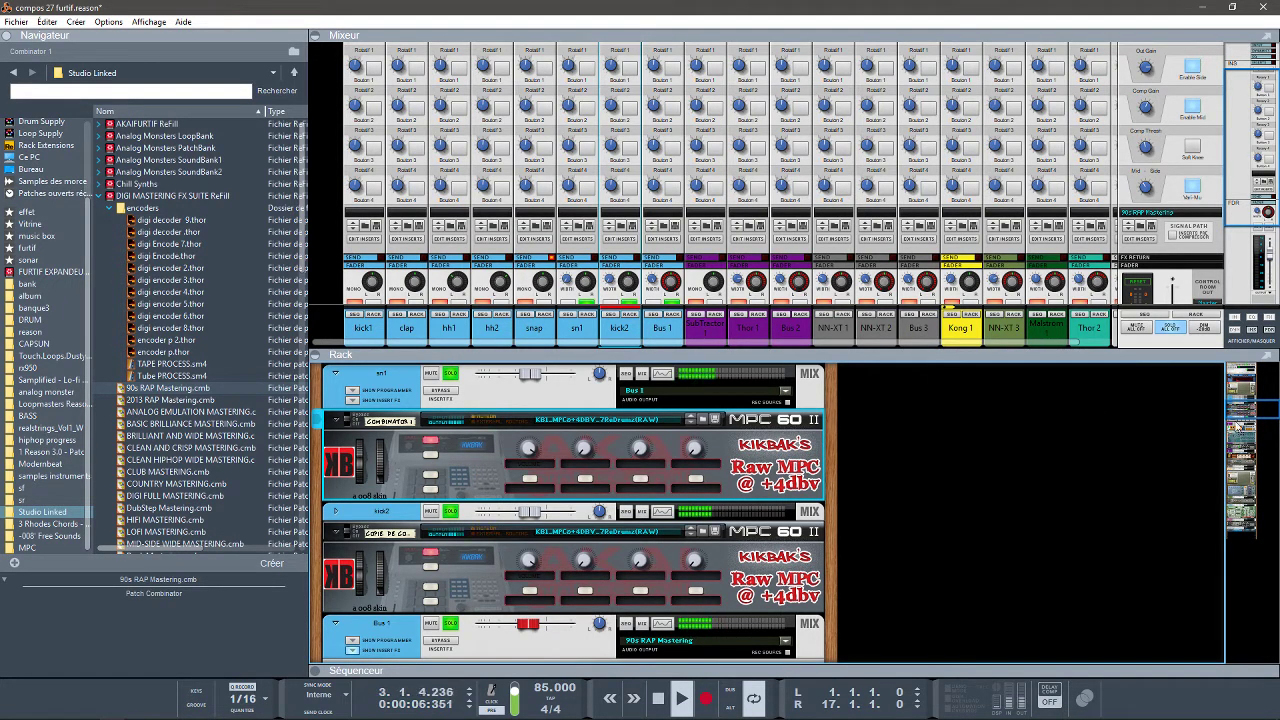
pyautogui.moveTo(1229, 411); pyautogui.dragTo(1228, 390)
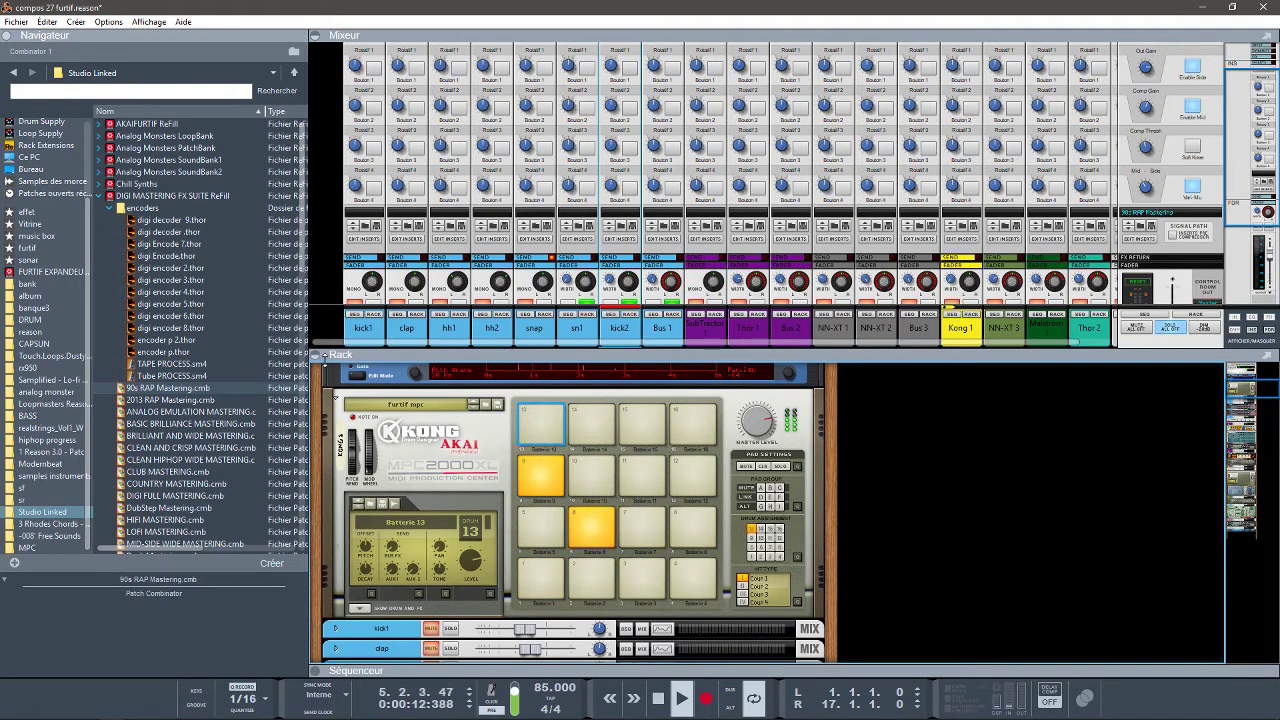
pyautogui.click(318, 356)
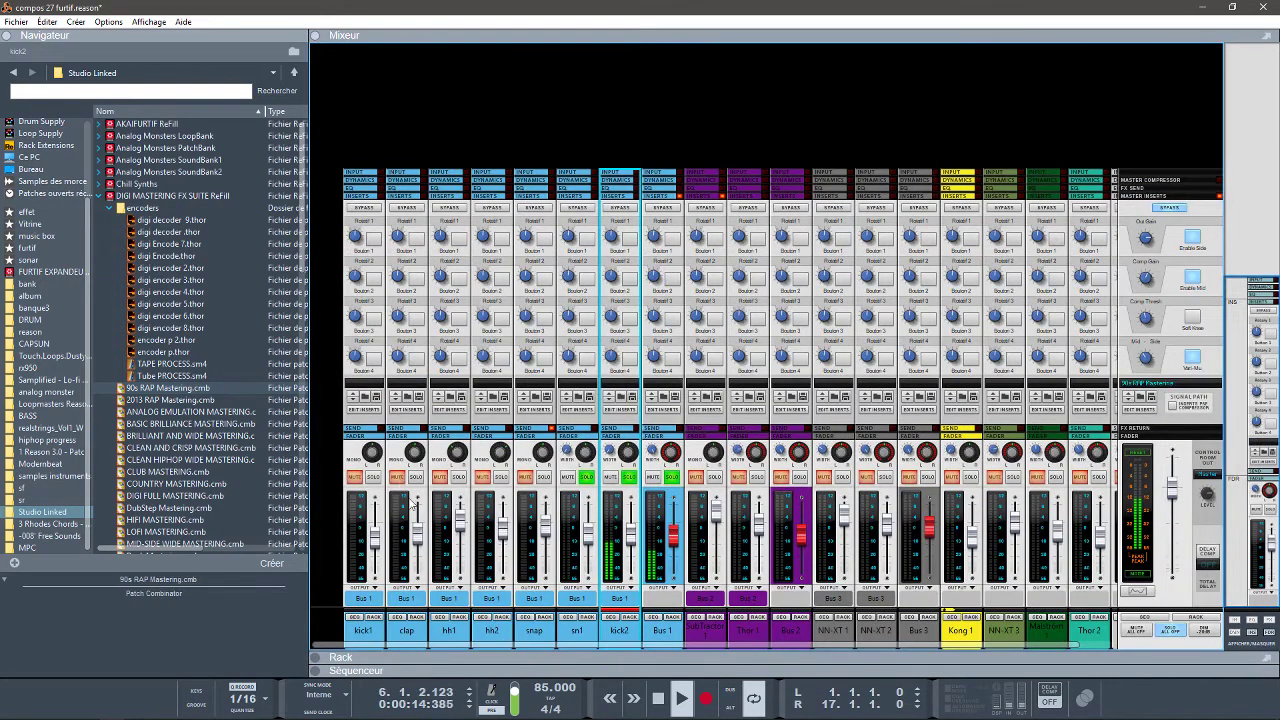
pyautogui.click(374, 478)
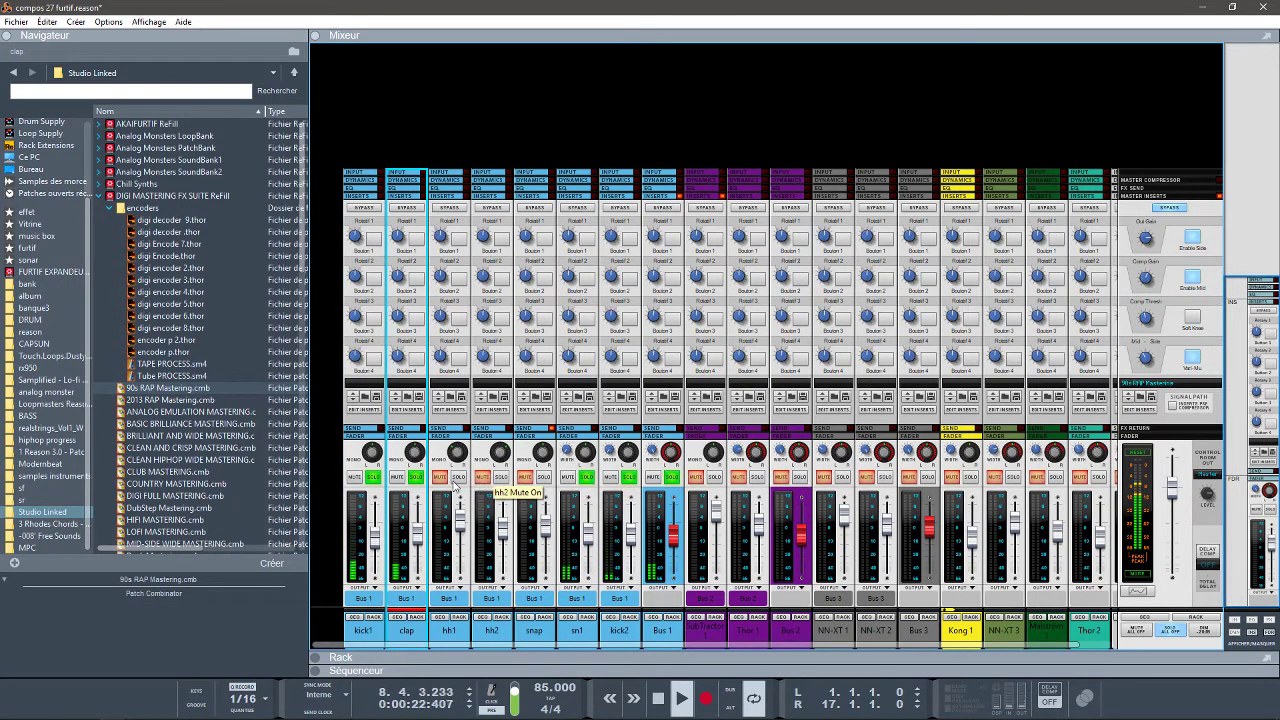
pyautogui.click(458, 477)
pyautogui.click(500, 477)
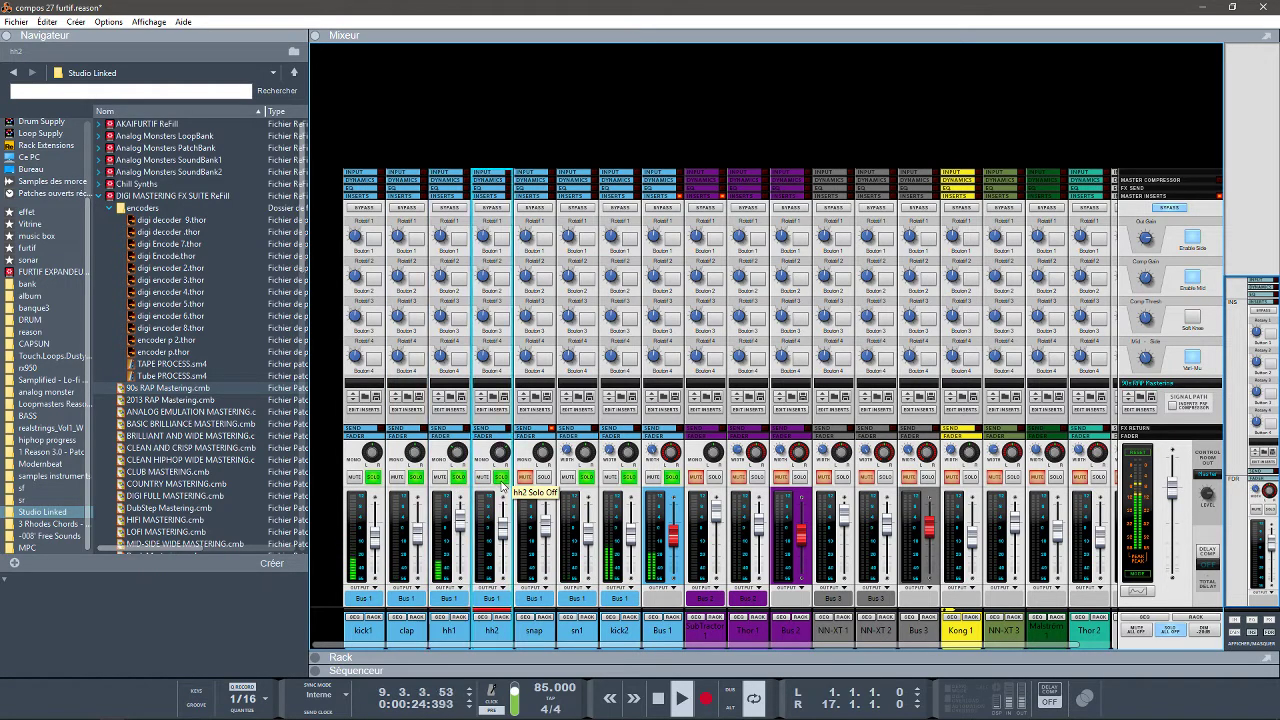
pyautogui.click(545, 480)
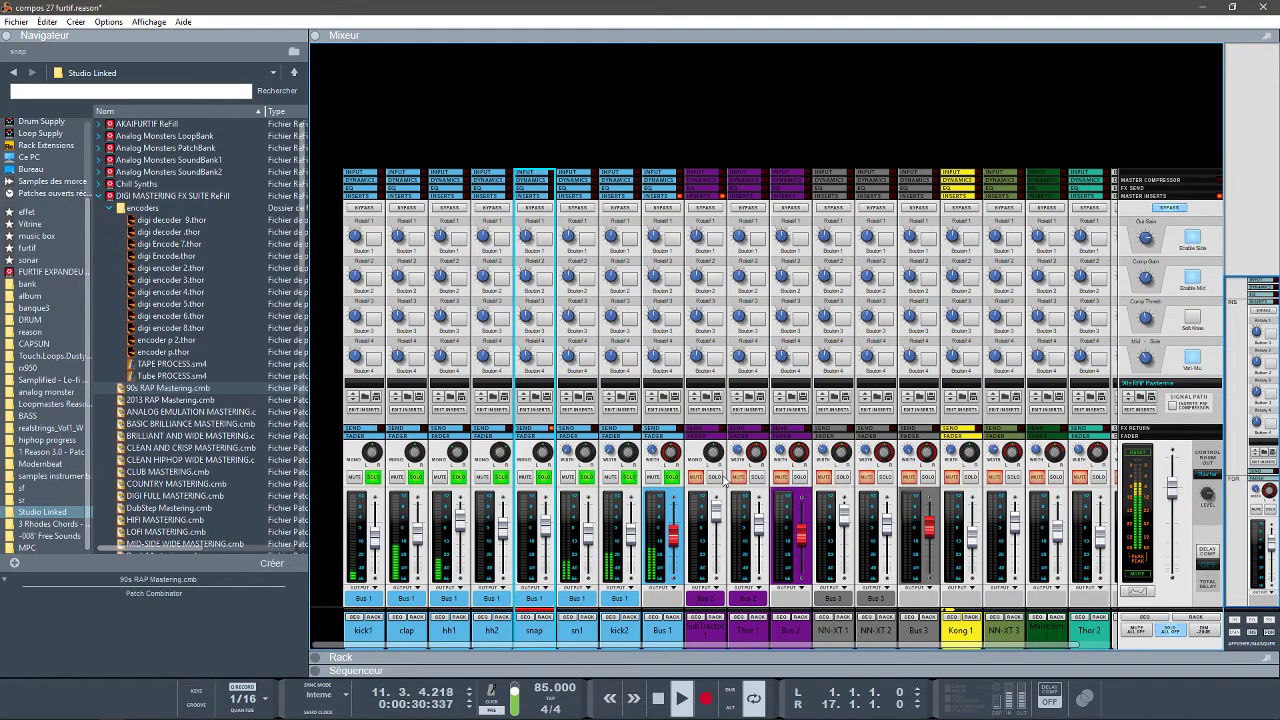
# Solo the Bus 2 channel and show its SubTractor 1 and Thor 1 synthesizers in the rack.
pyautogui.click(800, 477)
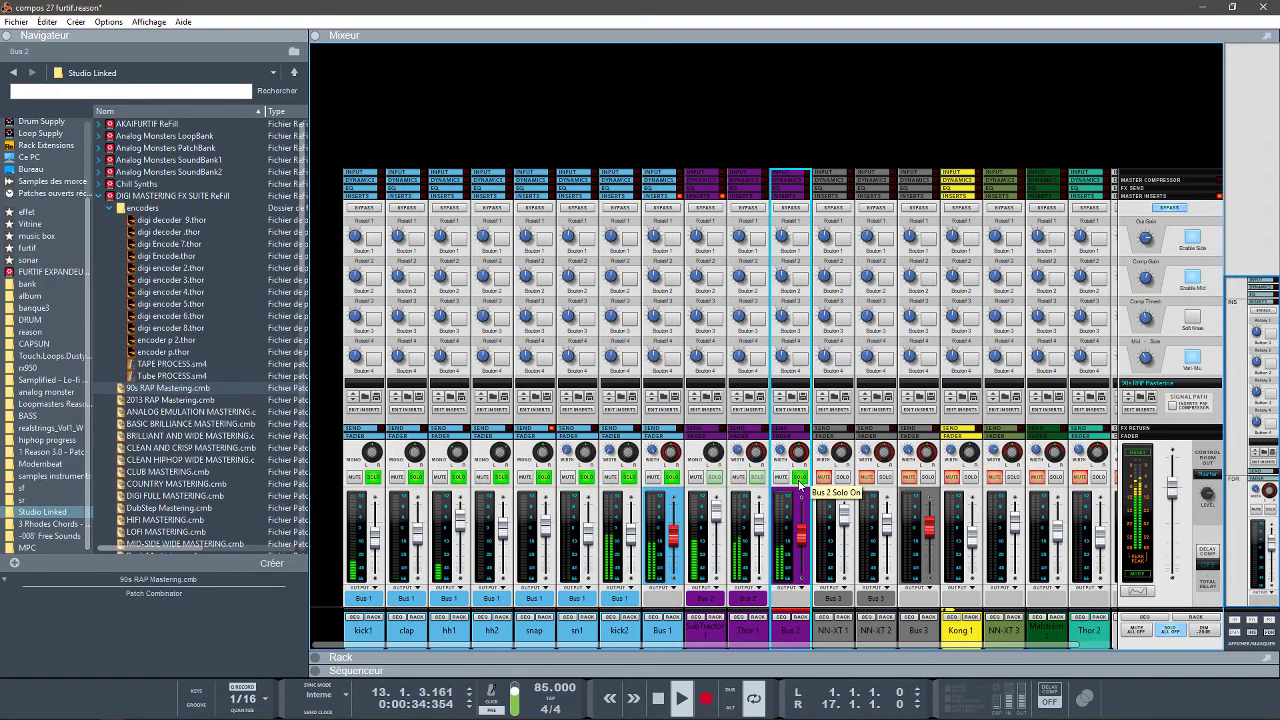
pyautogui.click(330, 657)
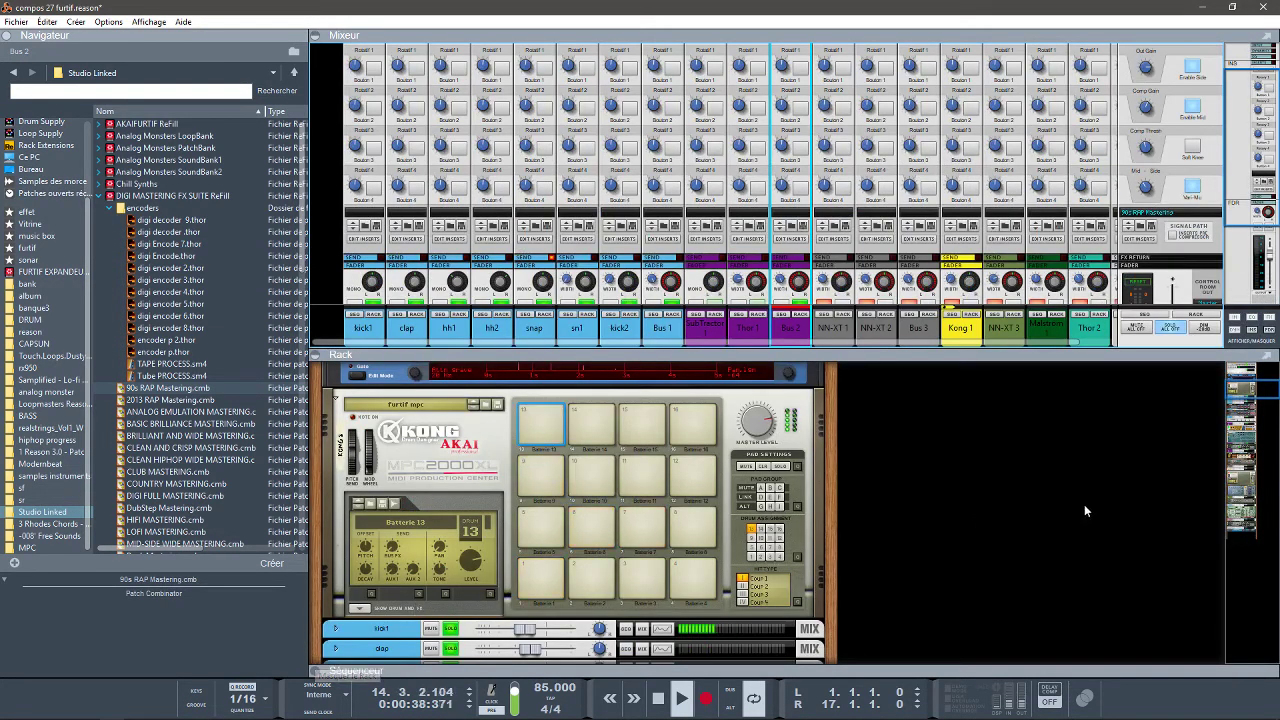
pyautogui.moveTo(1241, 391); pyautogui.dragTo(1240, 441)
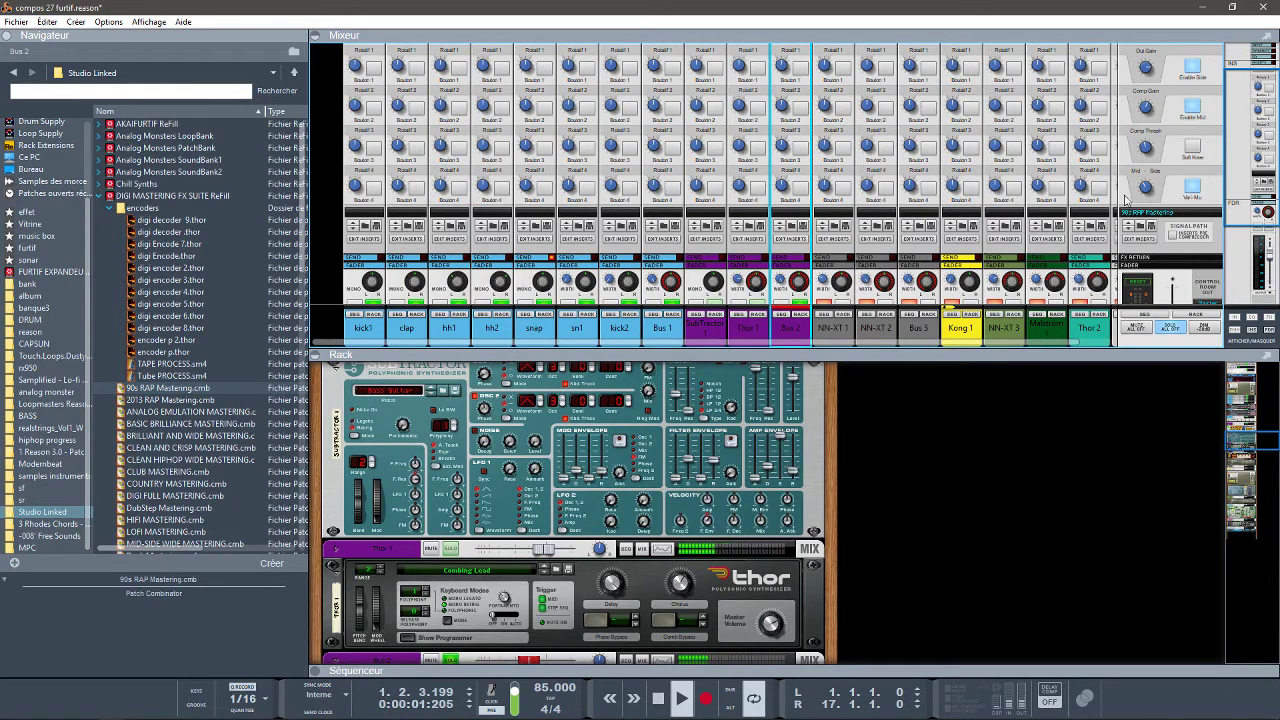
# Solo the Bus 3 channel and show the NN-XT 1 Miroslav combinator in the rack.
pyautogui.moveTo(1244, 158); pyautogui.dragTo(1244, 240)
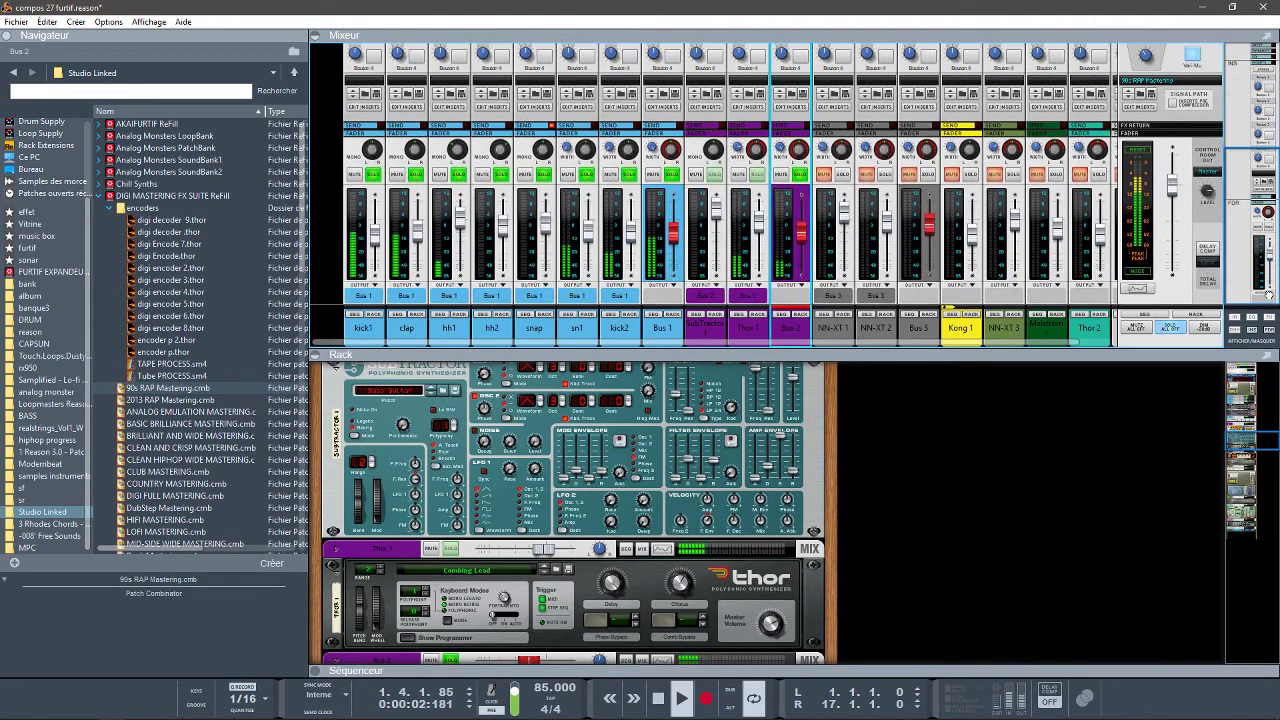
pyautogui.click(928, 176)
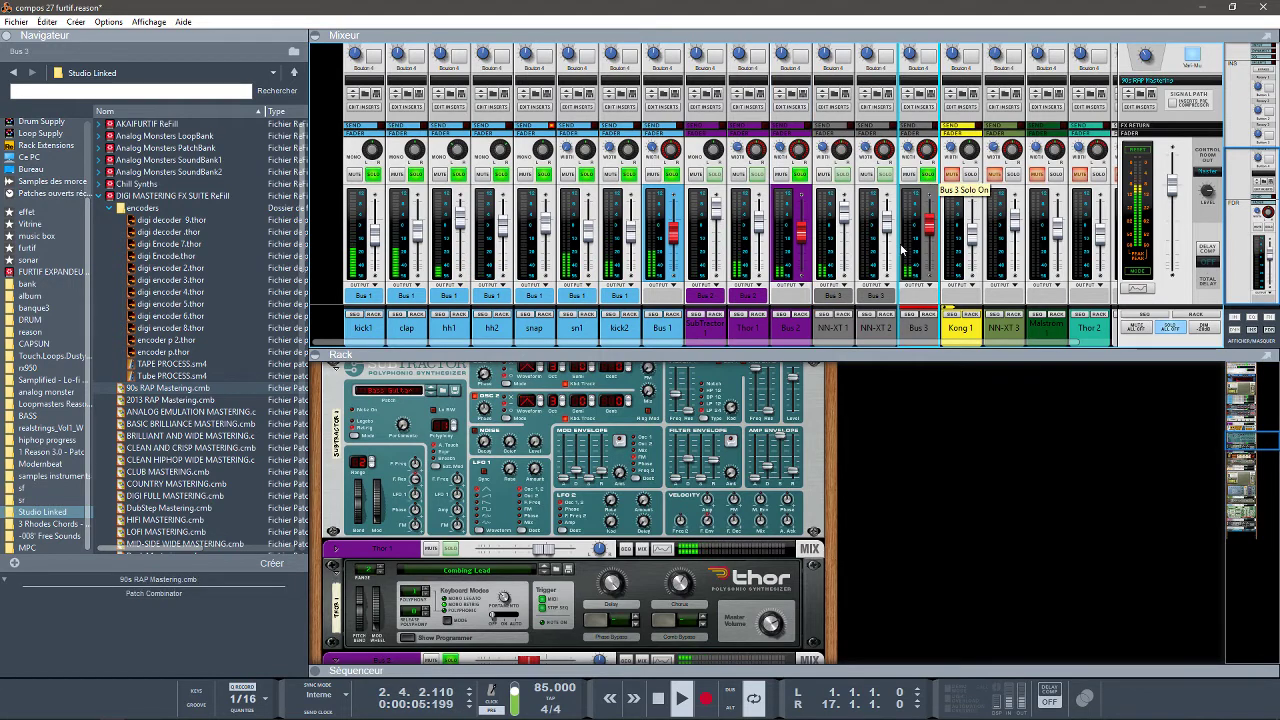
pyautogui.click(842, 315)
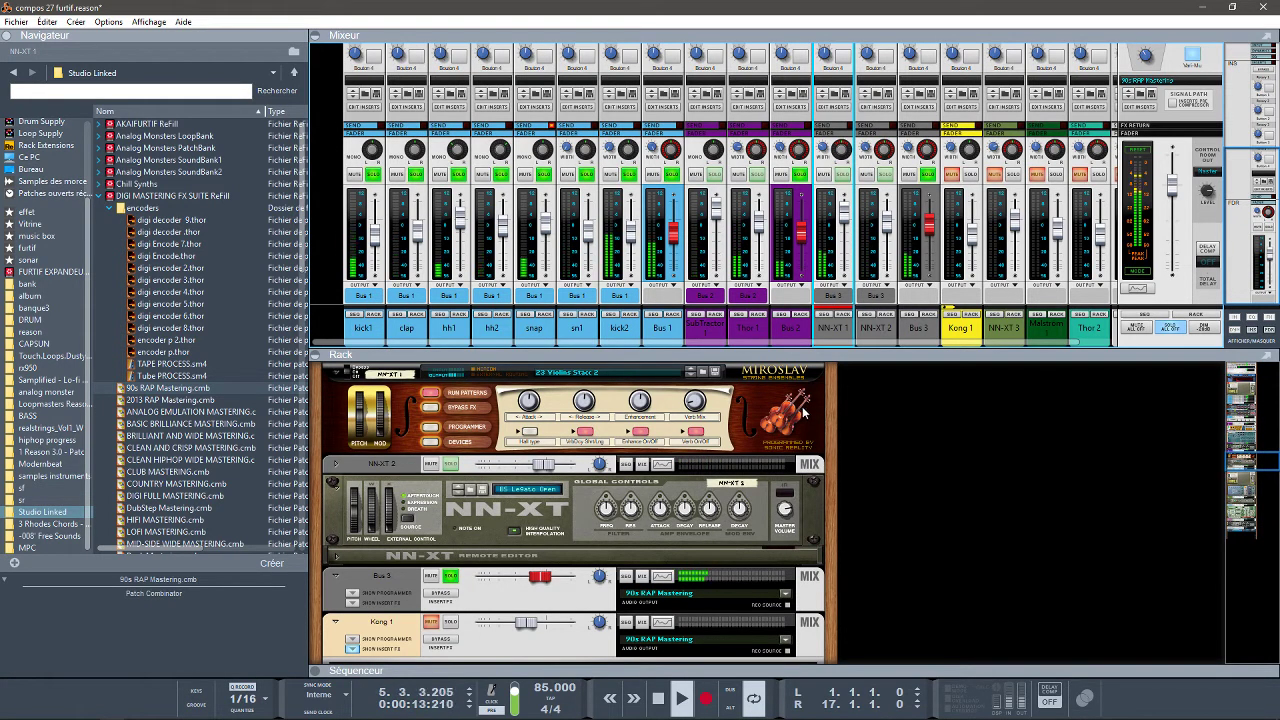
# Solo the Kong 1 channel and hide its drum and effects section in the rack.
pyautogui.click(970, 180)
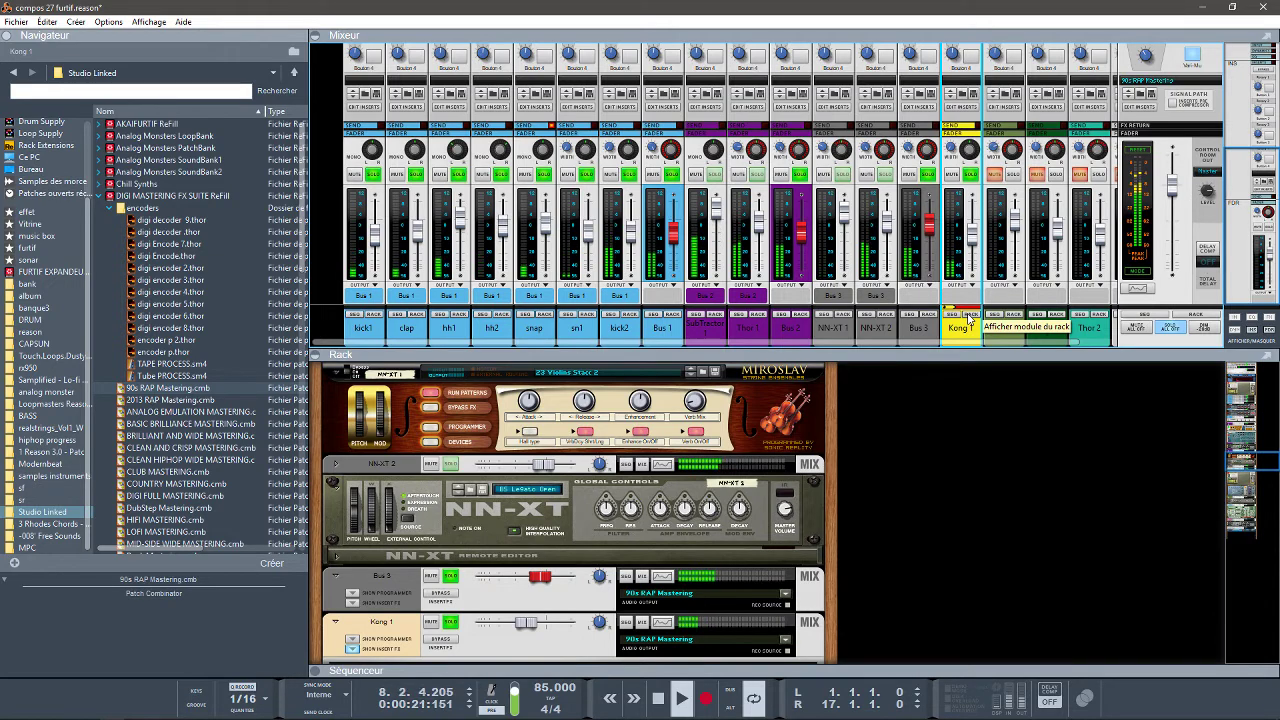
pyautogui.click(976, 316)
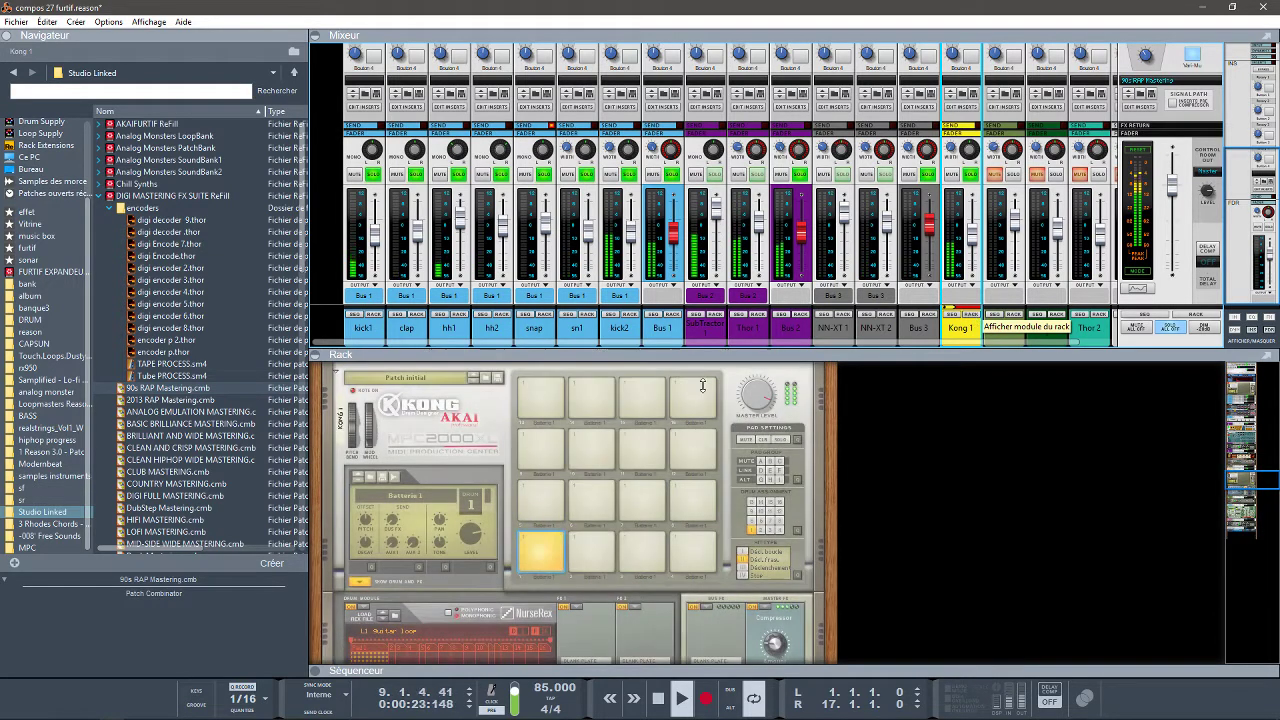
pyautogui.click(357, 581)
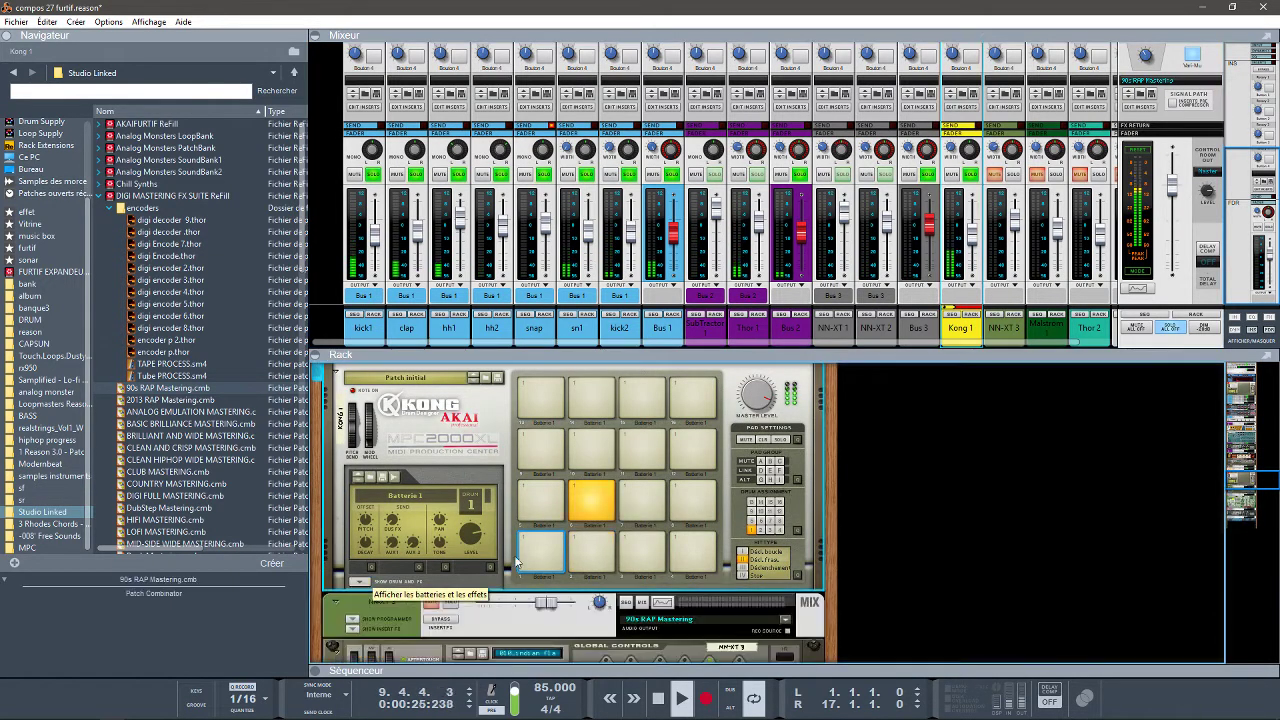
# Solo the NN-XT 3 and Malström 1 channels and show each device in the rack, folding away the browser.
pyautogui.click(1017, 177)
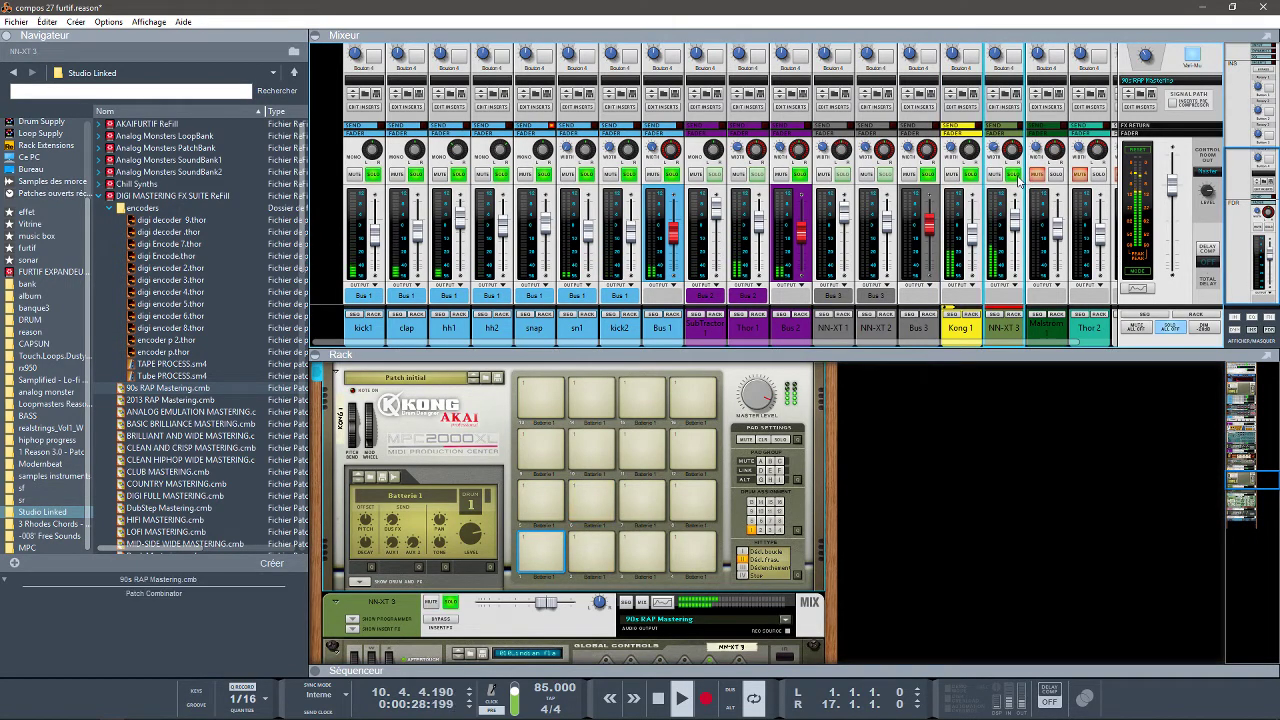
pyautogui.click(1018, 326)
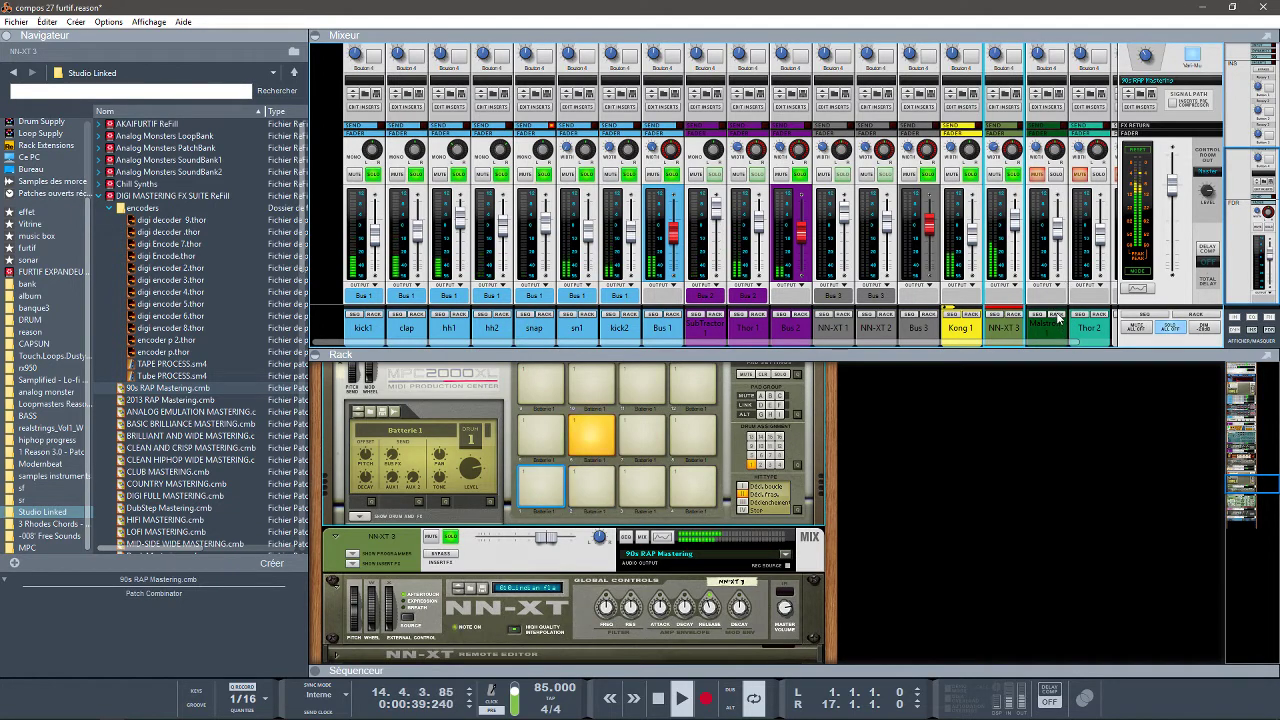
pyautogui.click(1057, 178)
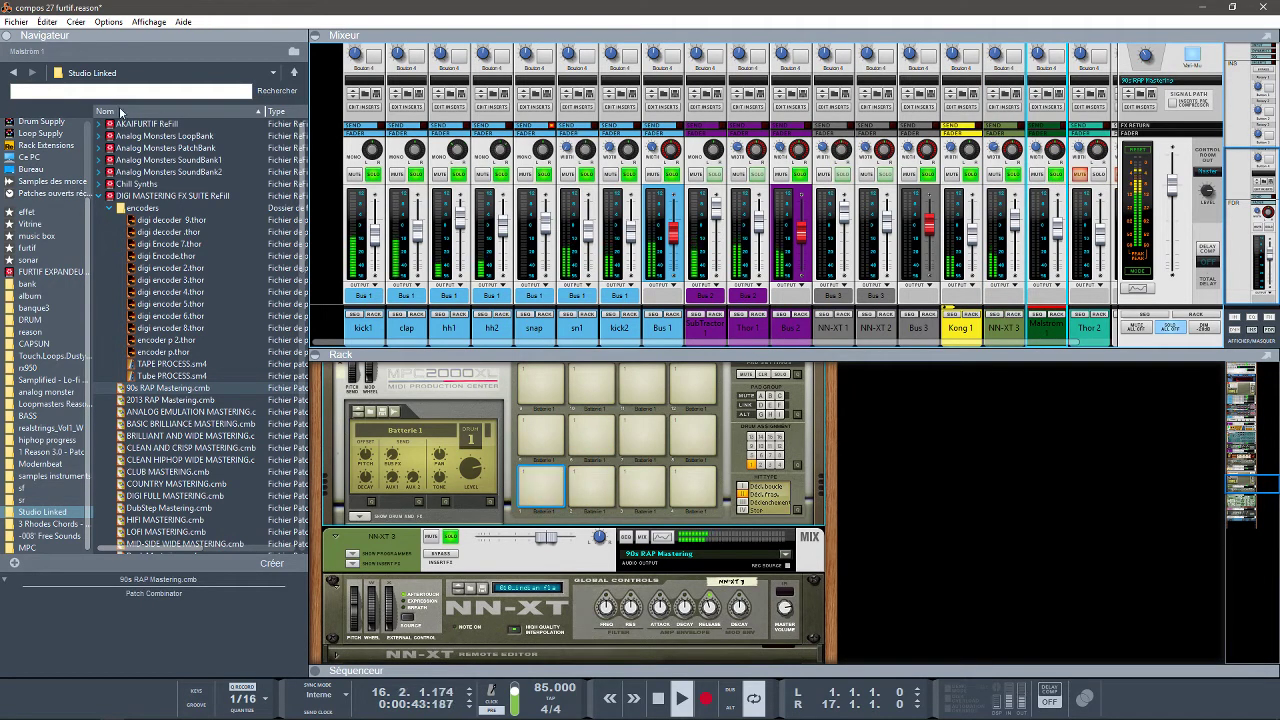
pyautogui.click(6, 35)
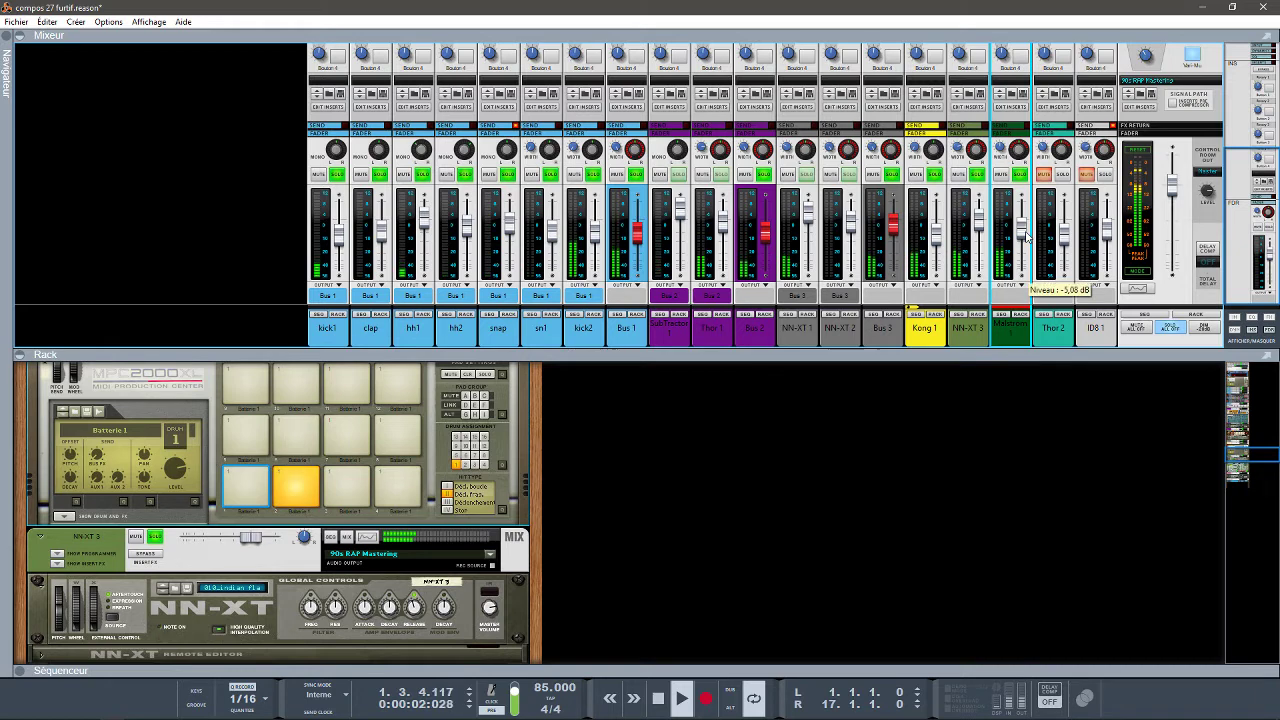
pyautogui.moveTo(1024, 232); pyautogui.dragTo(1025, 229)
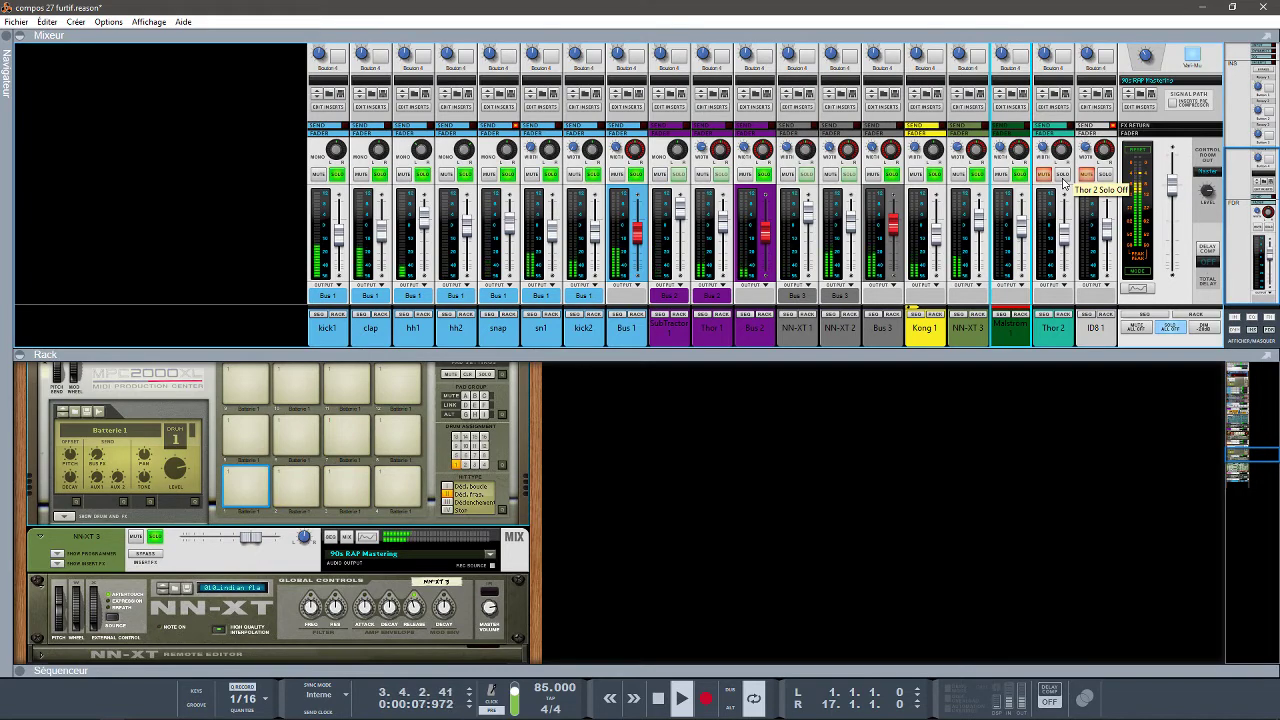
pyautogui.click(1020, 315)
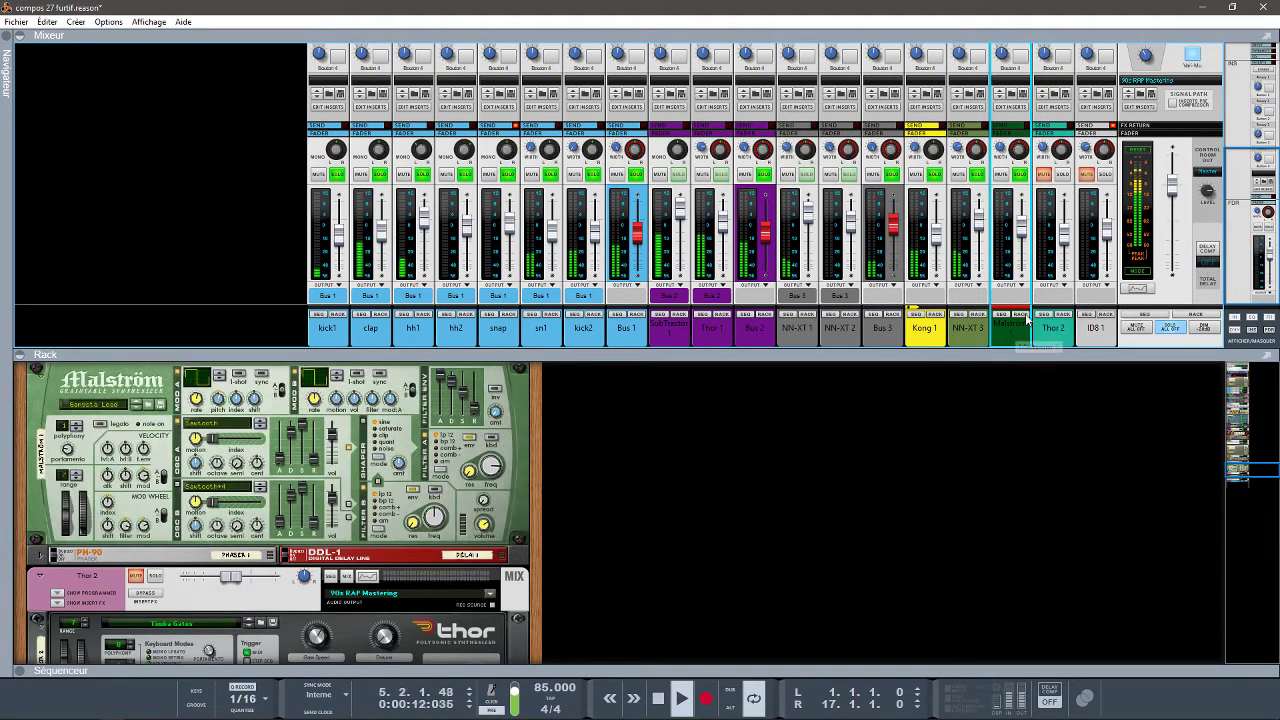
# Solo the last two channels, Thor 2 and ID8 1, to hear the full arrangement.
pyautogui.click(1064, 177)
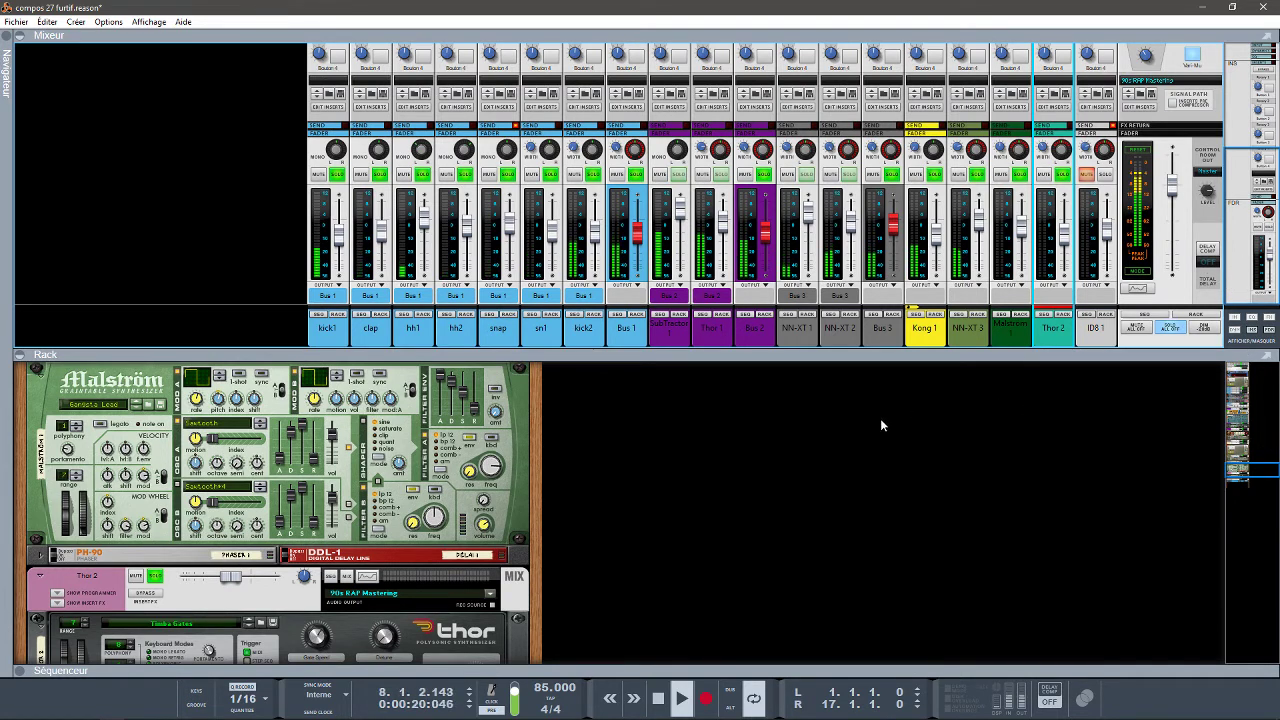
pyautogui.click(1105, 177)
pyautogui.moveTo(1104, 244)
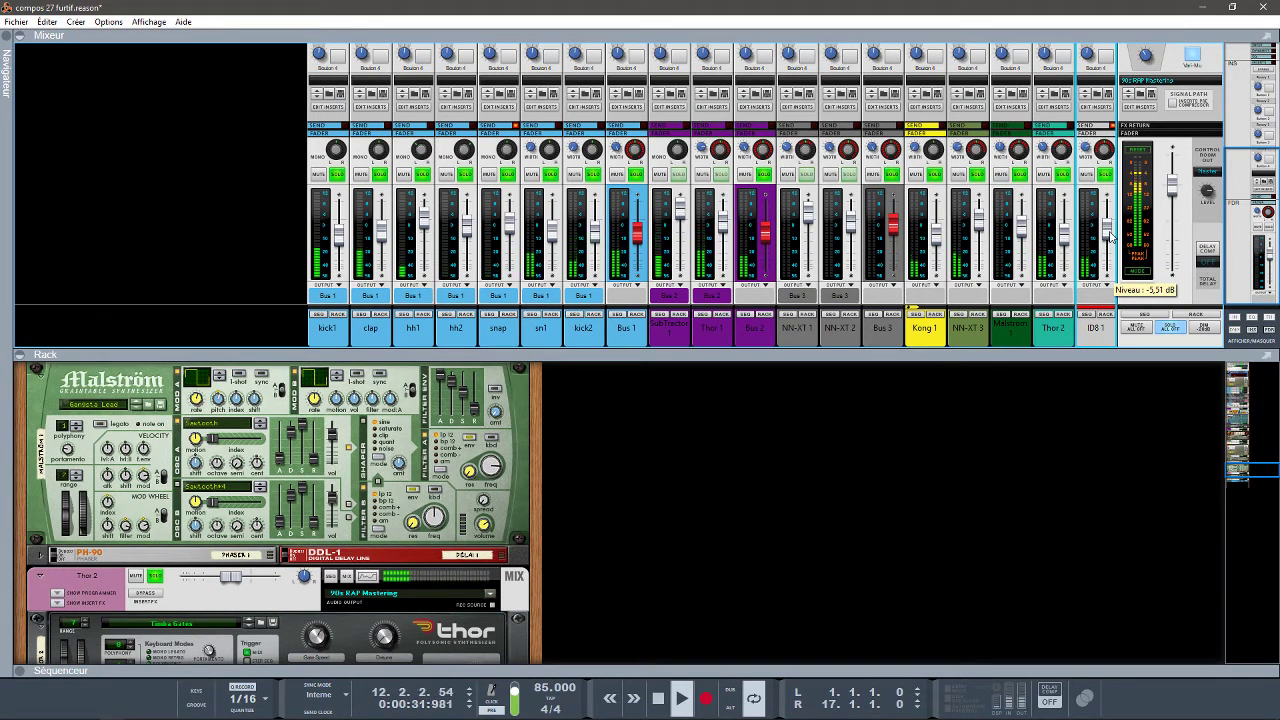
pyautogui.scroll(2, 1108, 236)
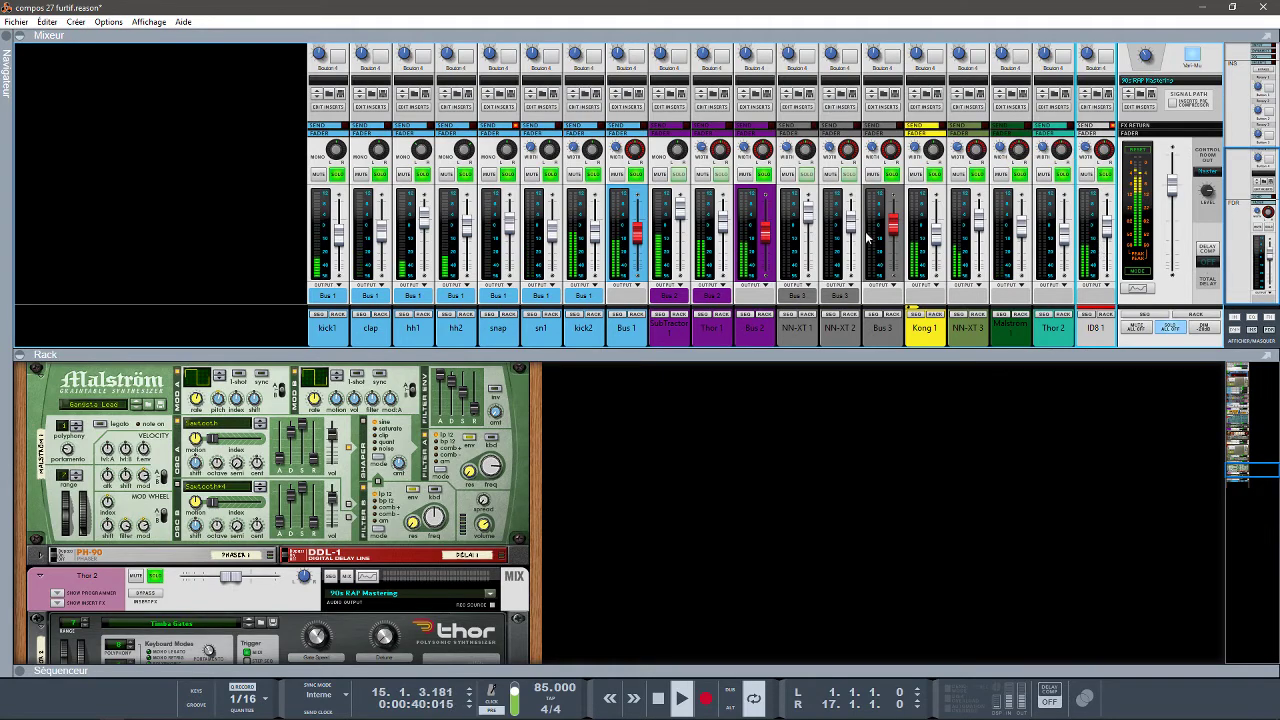
# Replace the rack with the sequencer below the mixer and briefly play the song from bar 1.
pyautogui.click(19, 355)
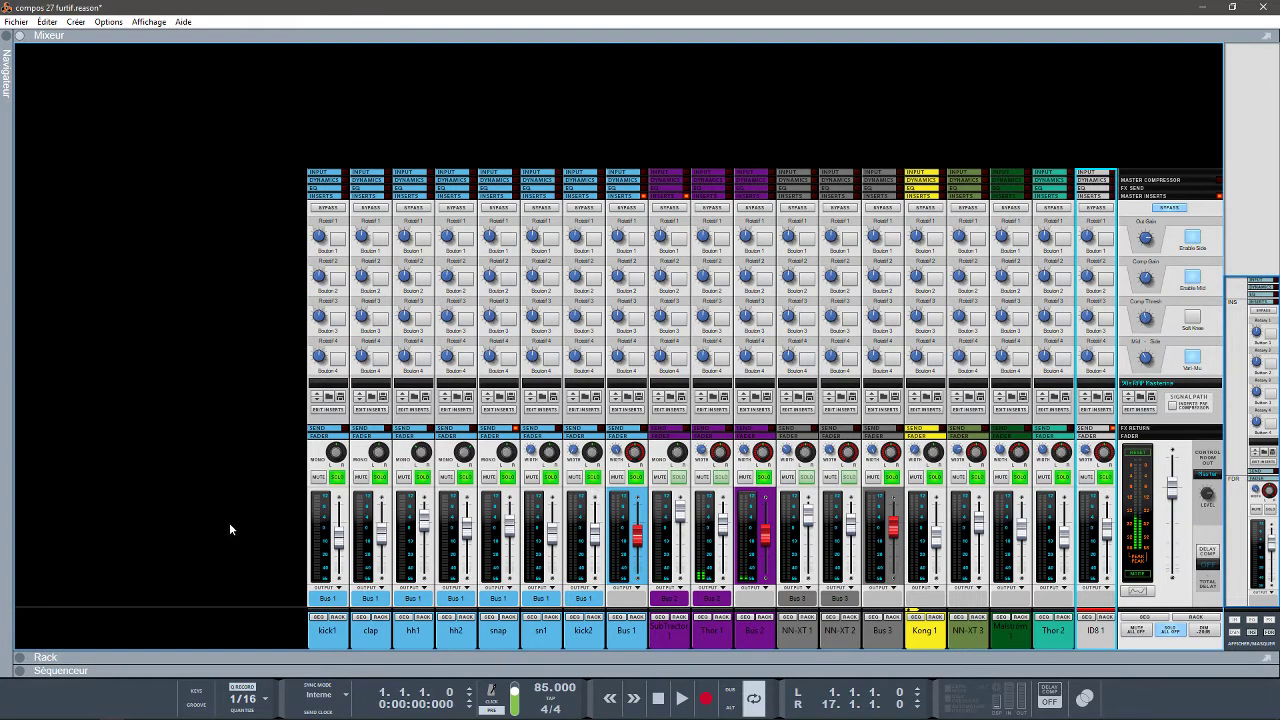
pyautogui.click(21, 673)
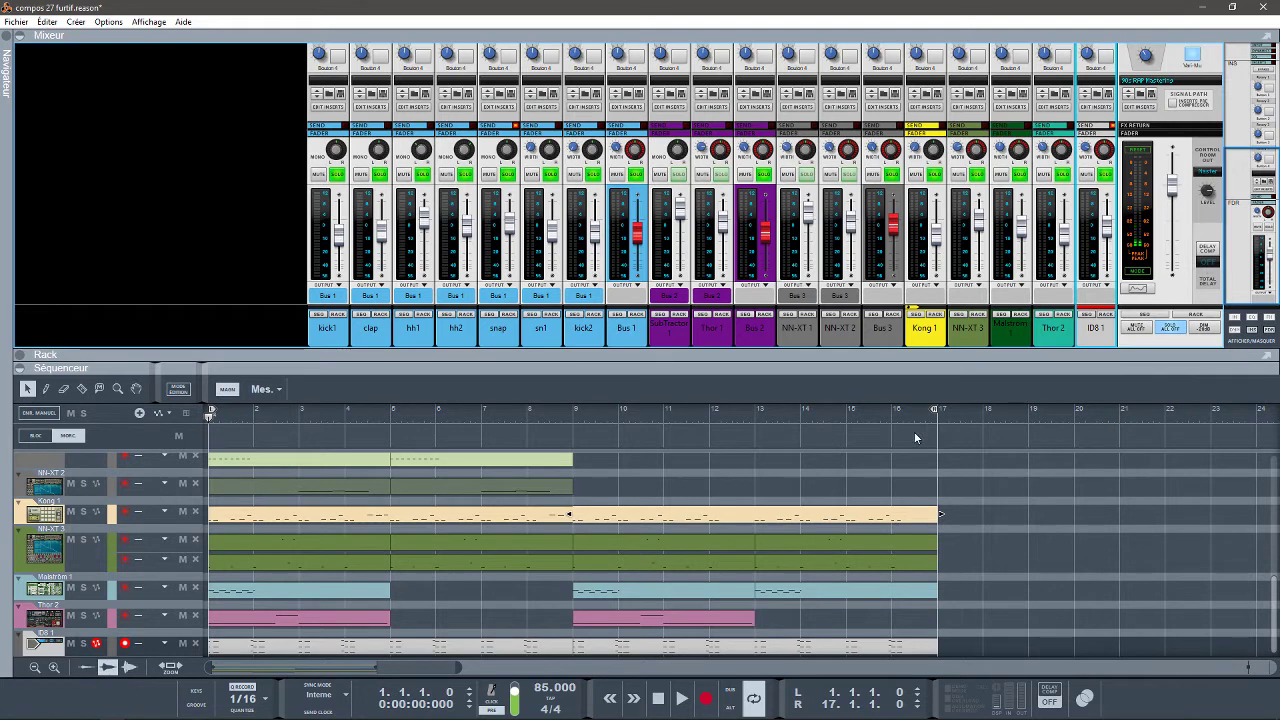
pyautogui.press('space')
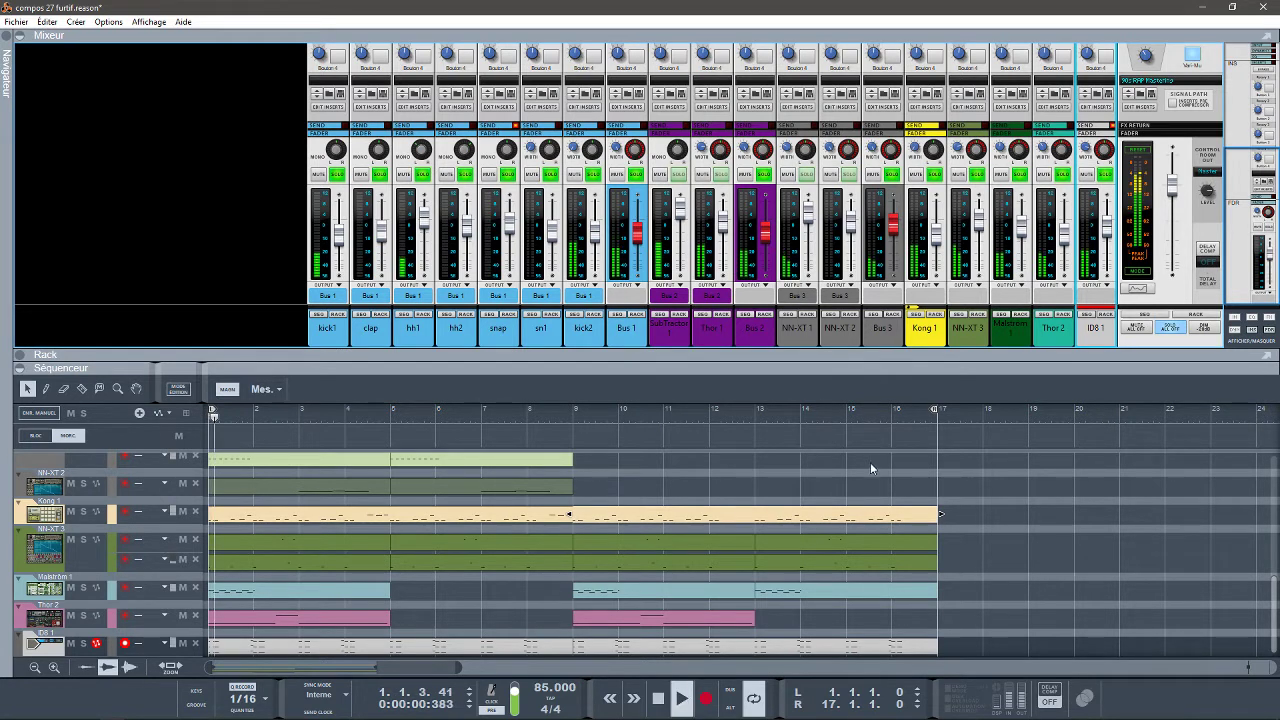
pyautogui.press('space')
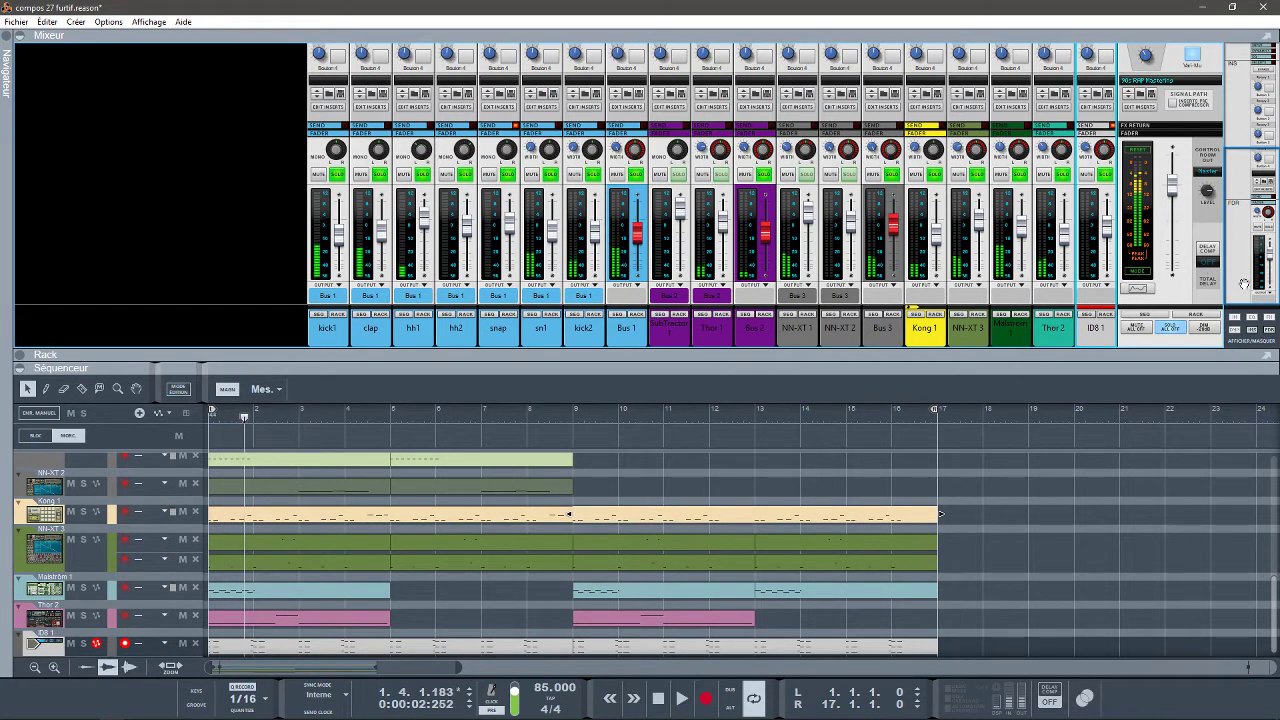
# Browse patches for the 90s RAP Mastering insert effect in the mixer's master section.
pyautogui.scroll(1, 1242, 180)
pyautogui.moveTo(1243, 178); pyautogui.dragTo(1239, 133)
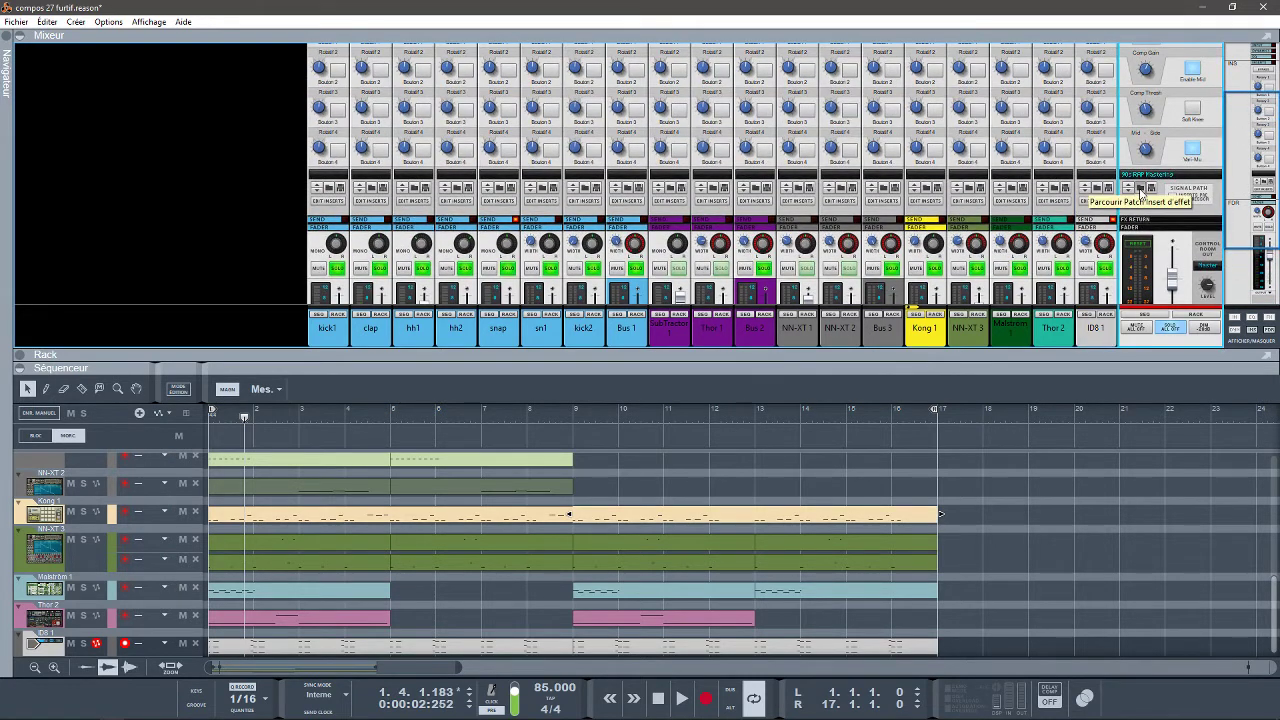
pyautogui.click(1140, 191)
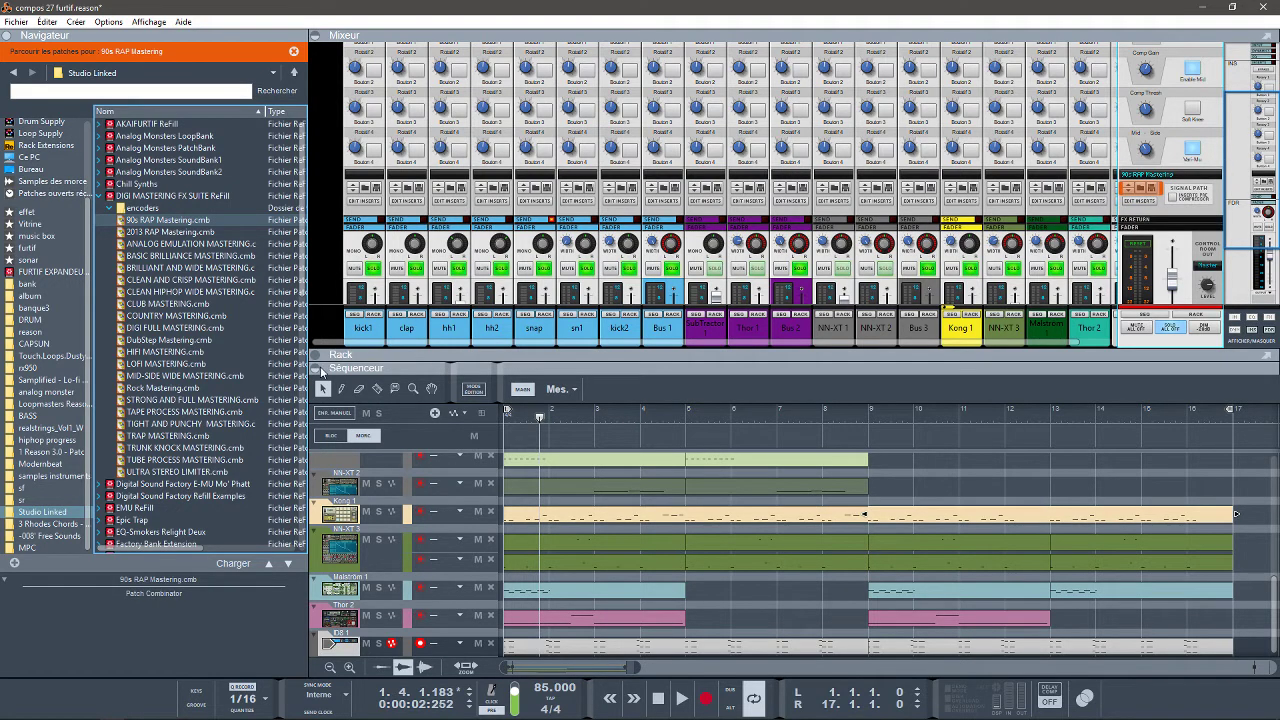
# Expand the mixer to full height by folding away the sequencer, show the last channels and turn all solos off.
pyautogui.click(318, 369)
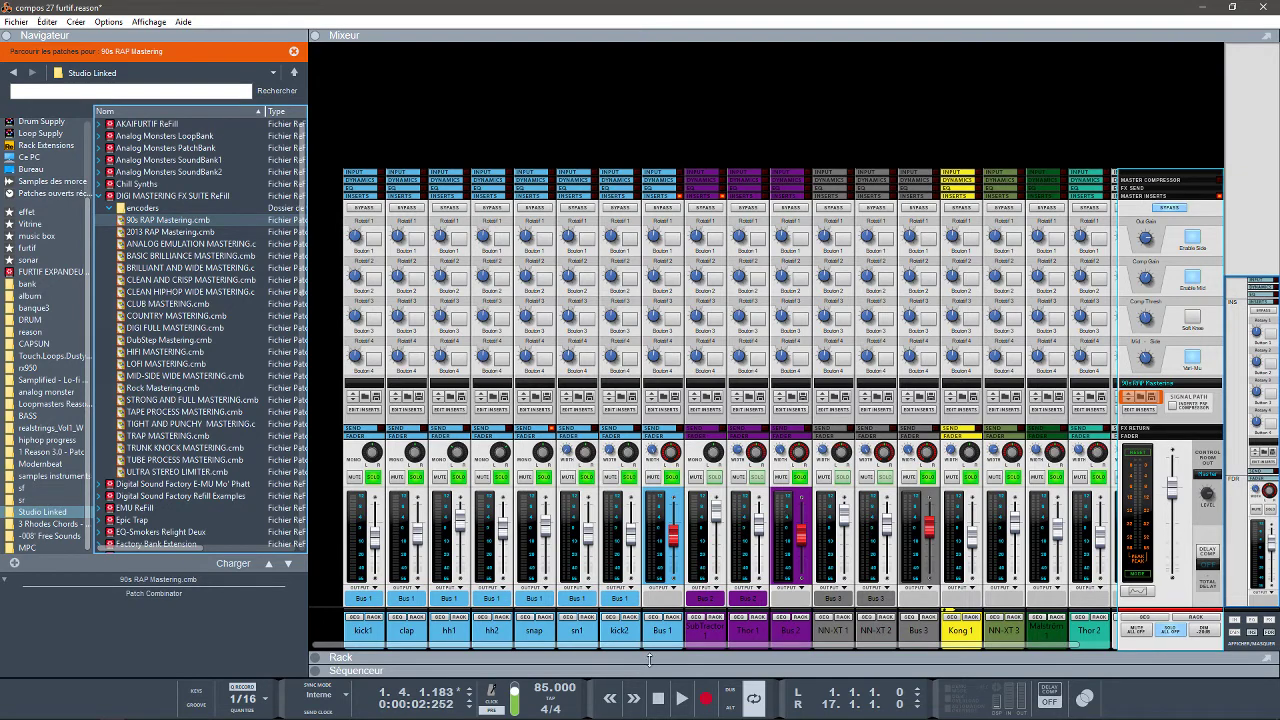
pyautogui.moveTo(641, 652); pyautogui.dragTo(1100, 638)
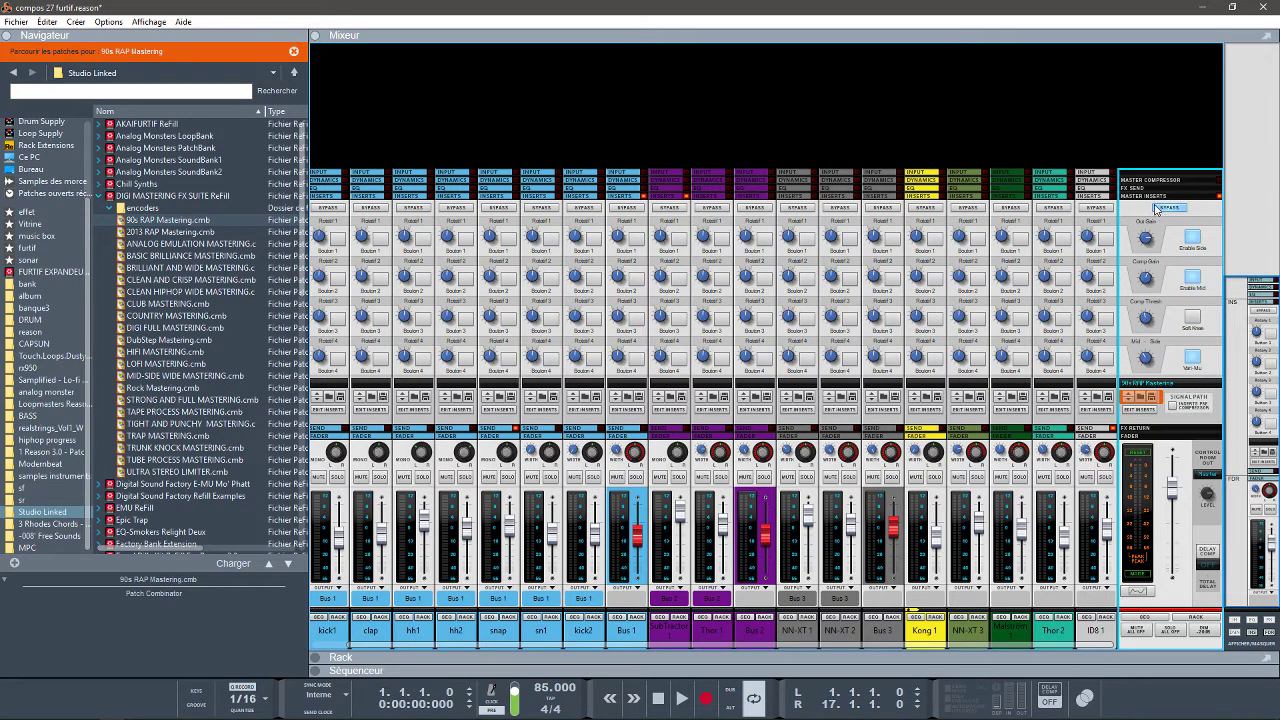
pyautogui.click(223, 225)
pyautogui.click(1169, 208)
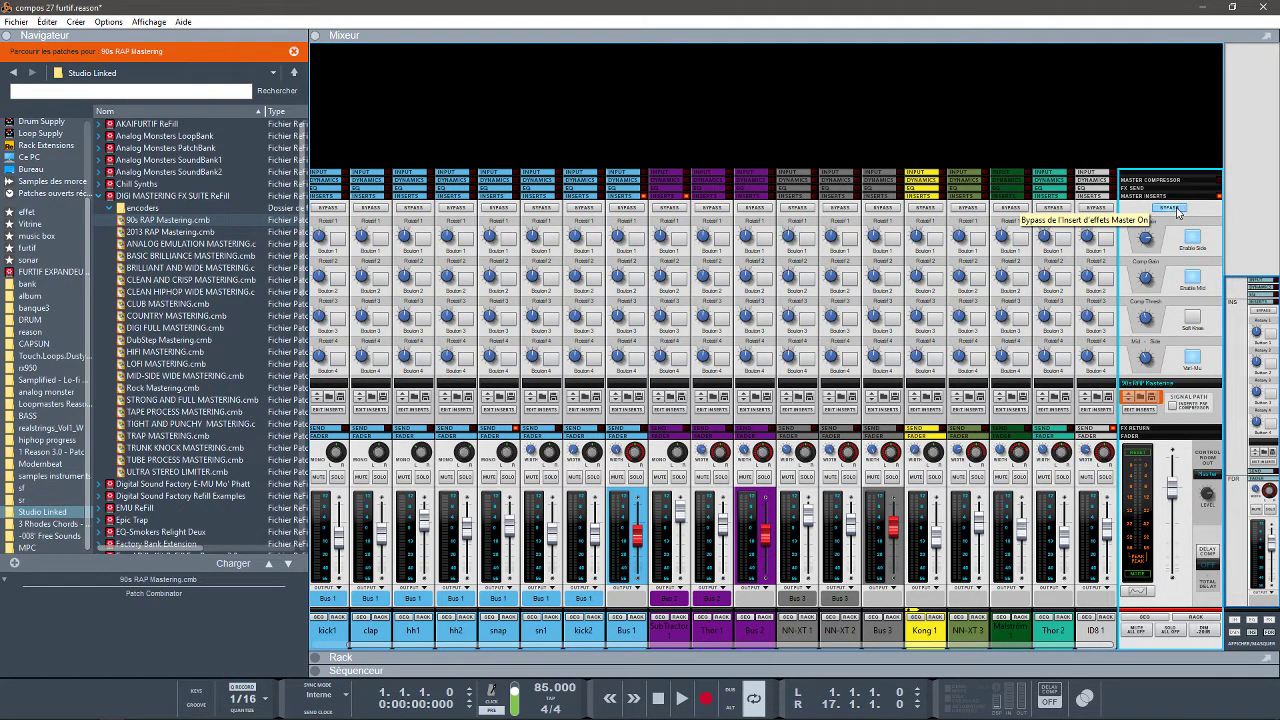
# Play the song and toggle the master insert bypass to compare the mix with and without 90s RAP Mastering.
pyautogui.press('space')
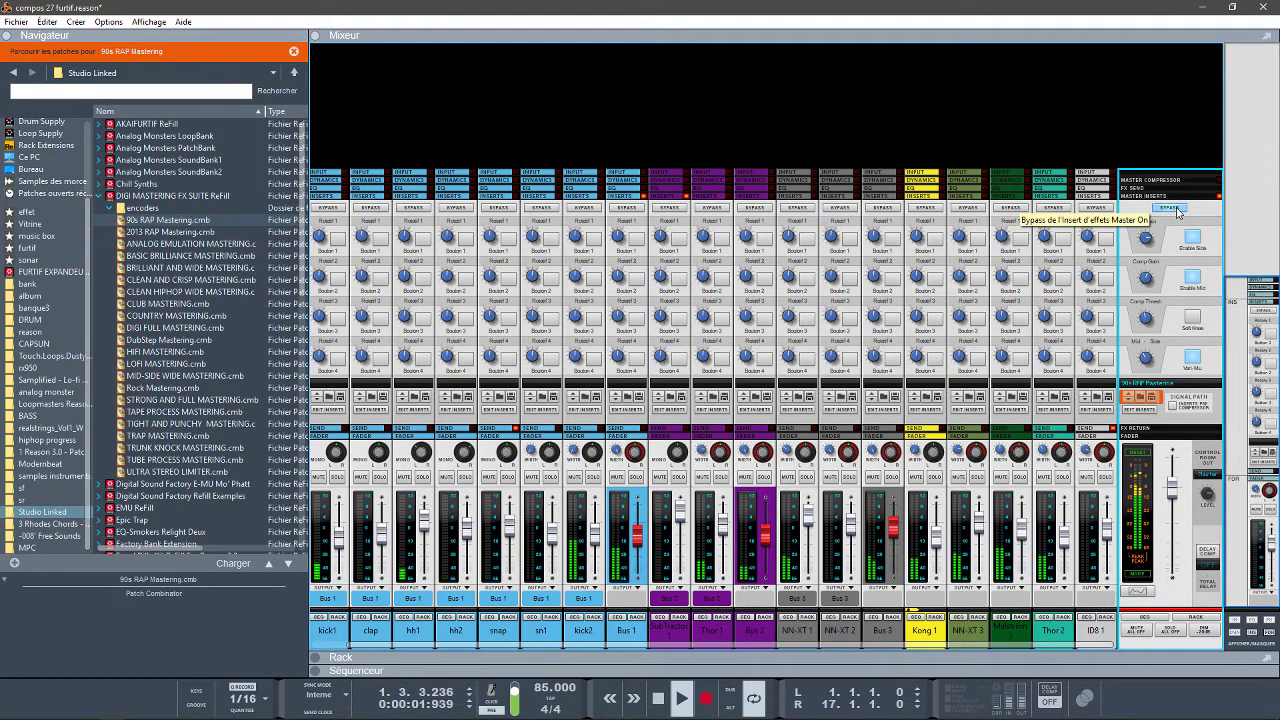
pyautogui.click(1177, 210)
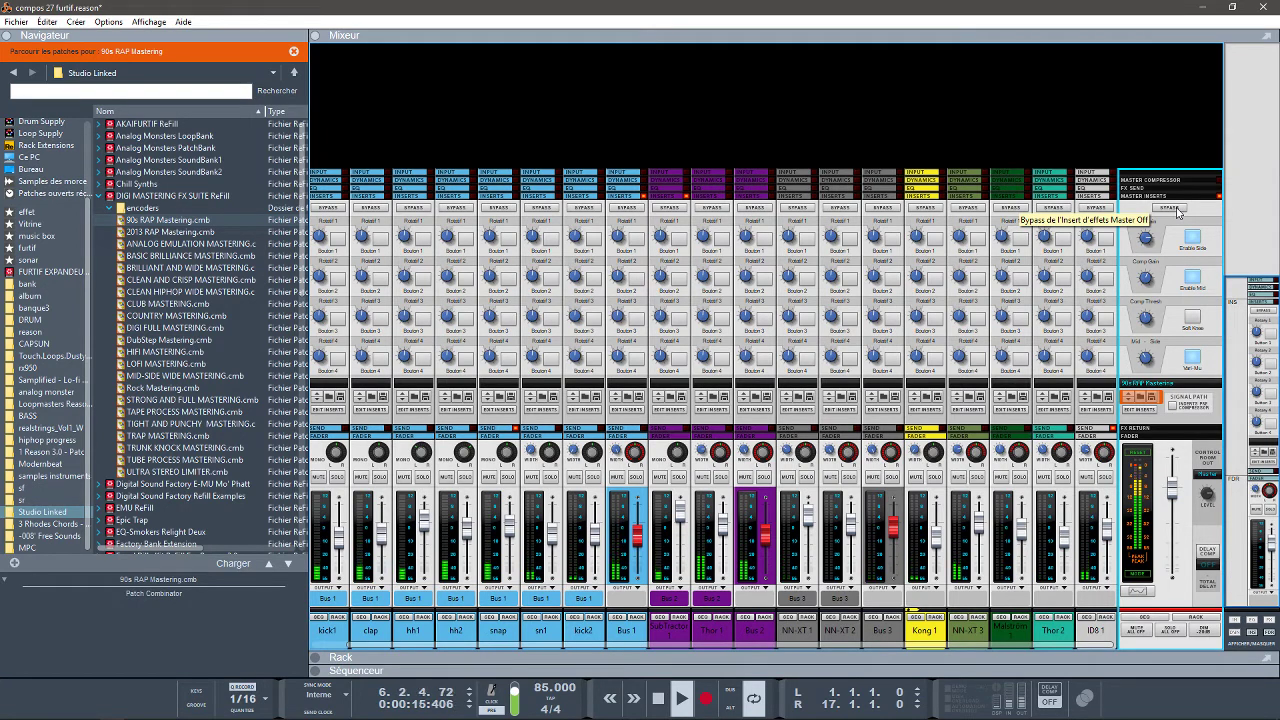
pyautogui.click(1170, 208)
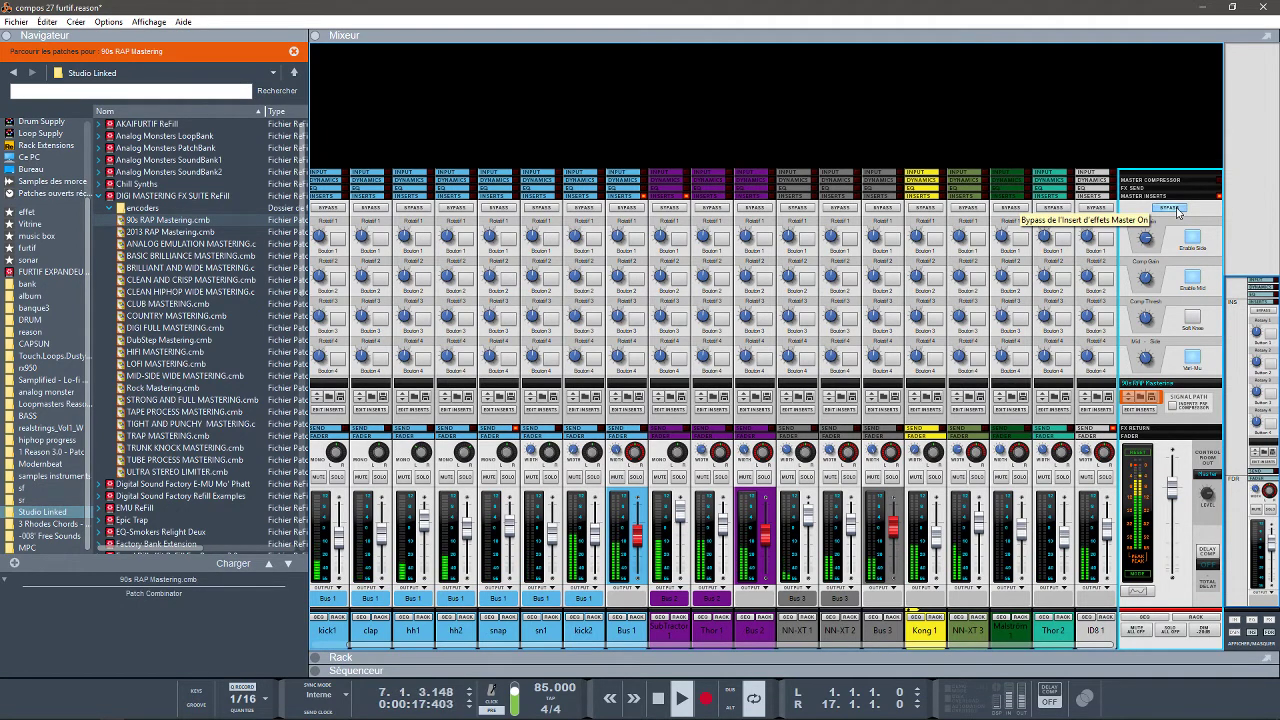
pyautogui.click(1177, 209)
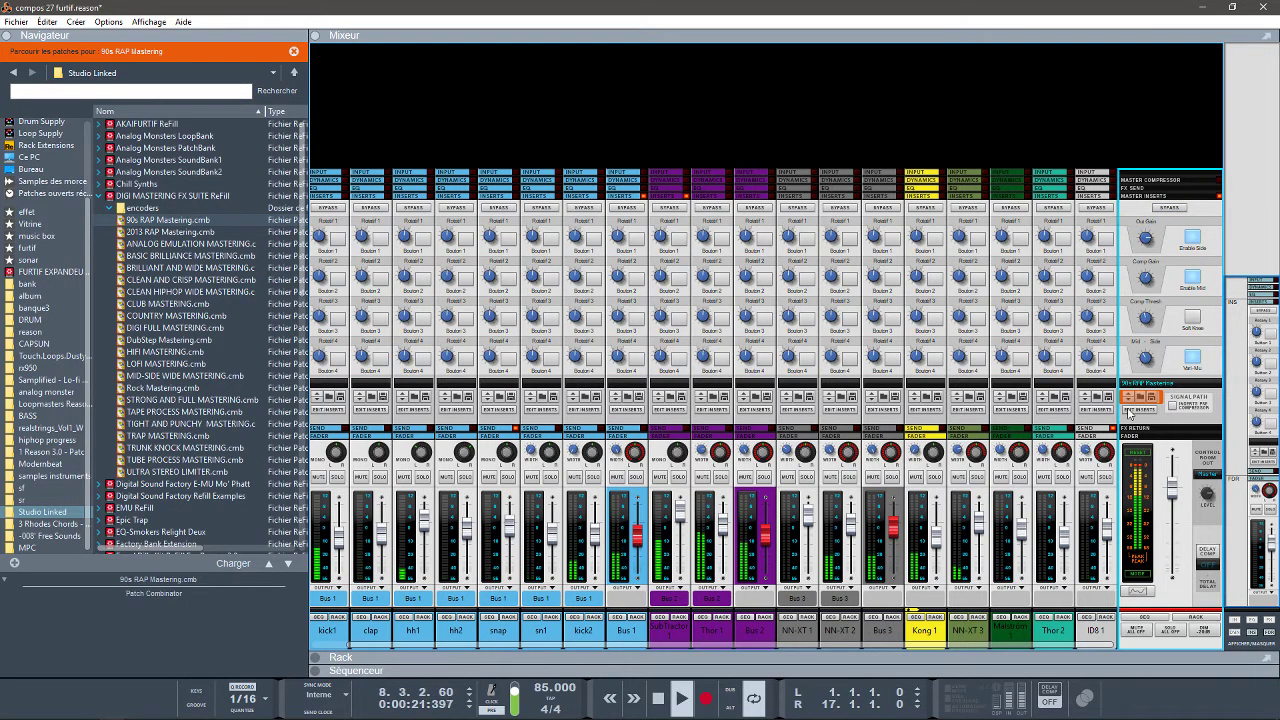
# Show the 90s RAP Mastering insert devices in a full-height rack and examine the chain from the Maximizer to the last Thor.
pyautogui.click(1130, 413)
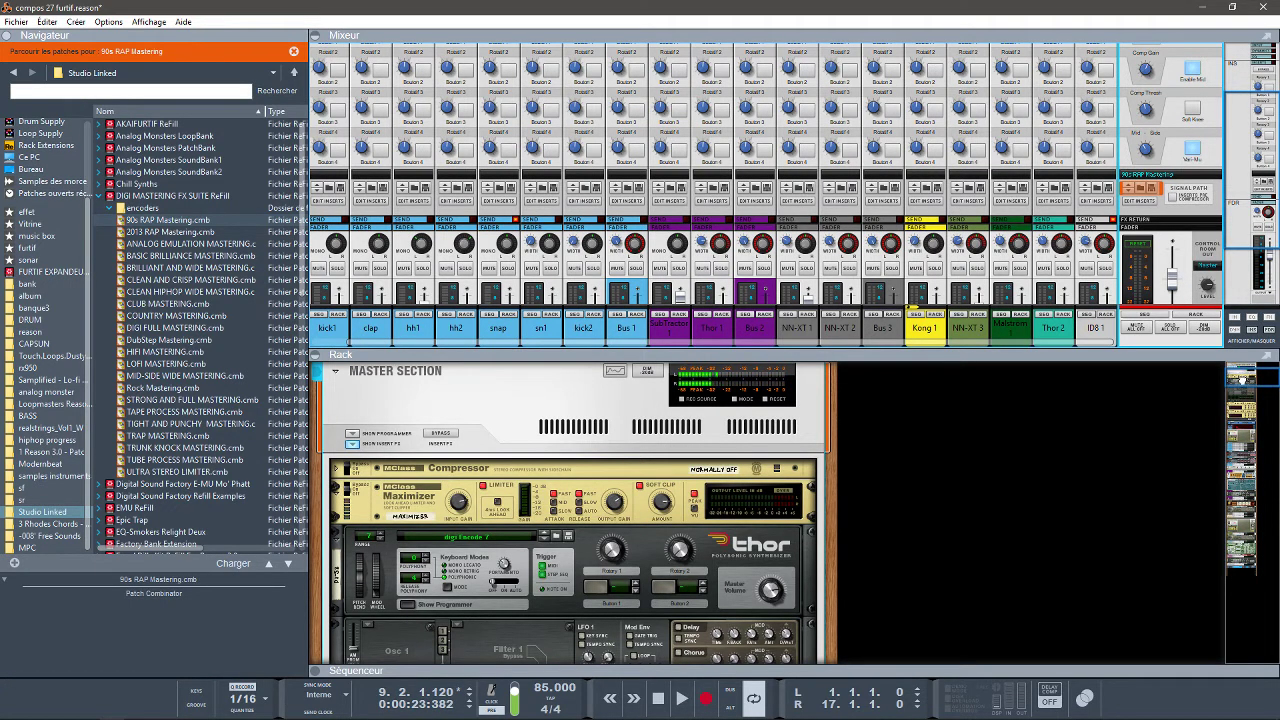
pyautogui.moveTo(1241, 378); pyautogui.dragTo(1245, 385)
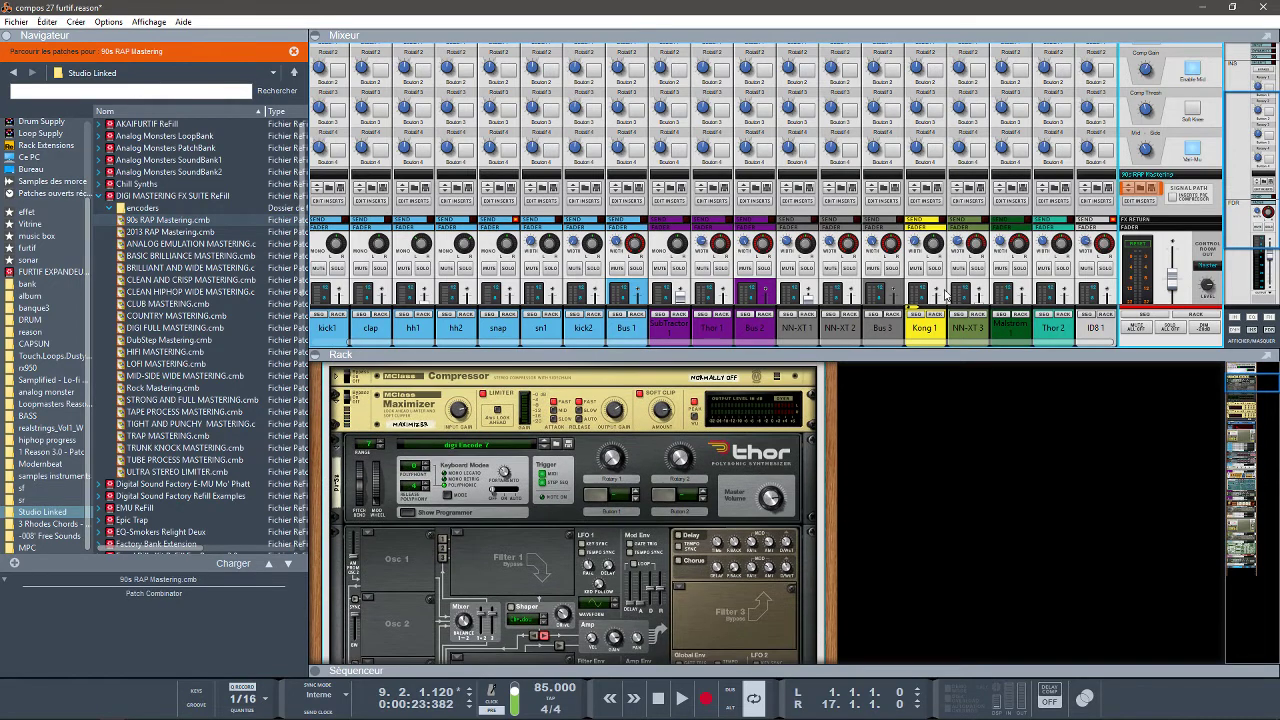
pyautogui.click(316, 37)
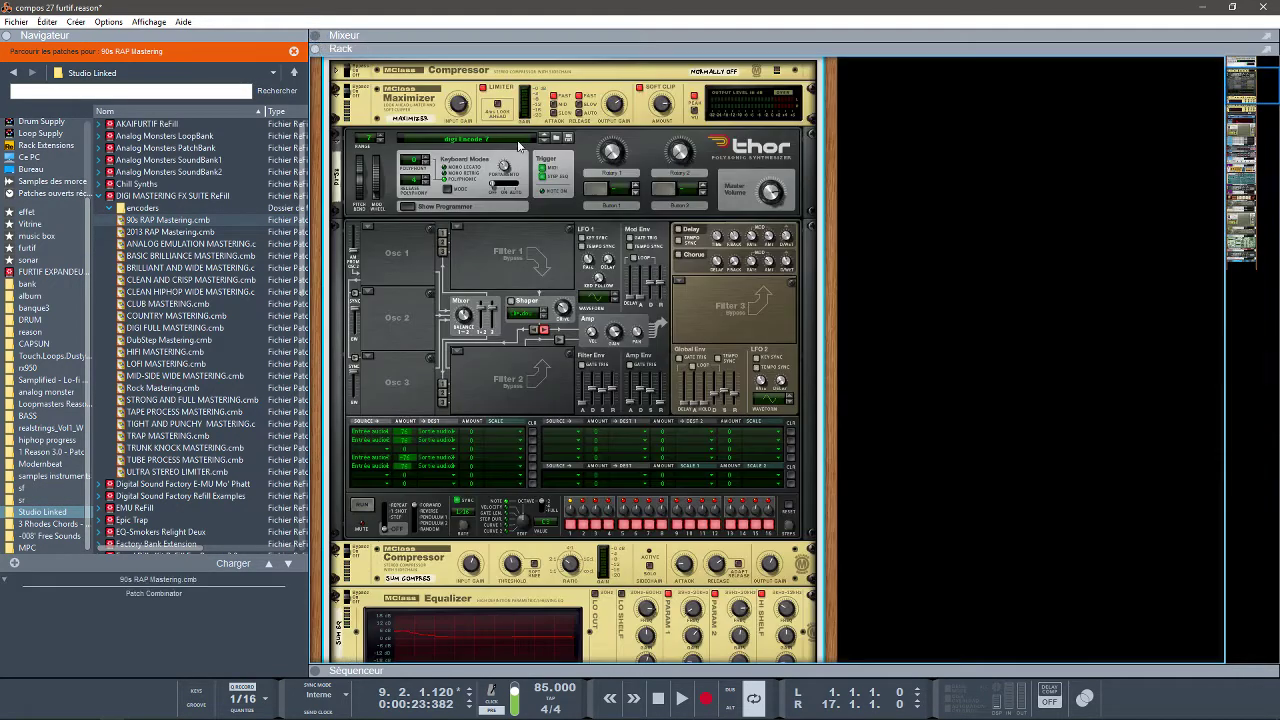
pyautogui.moveTo(1246, 85); pyautogui.dragTo(1250, 100)
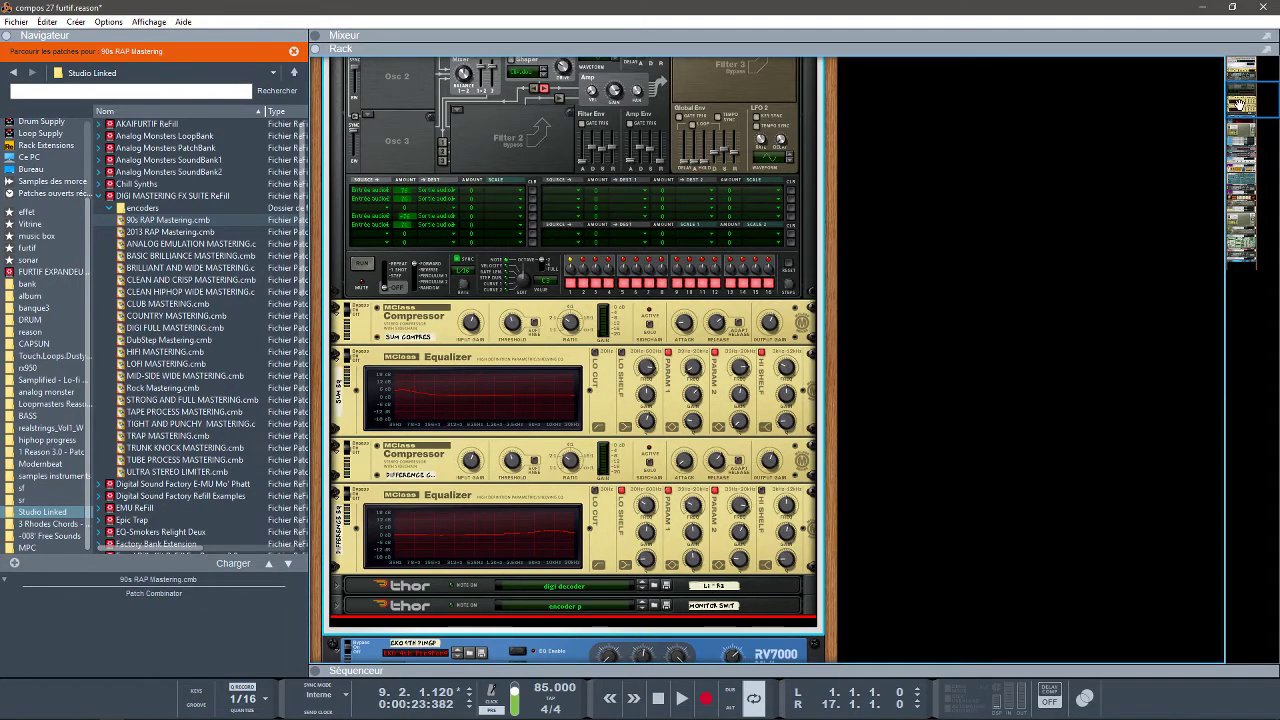
pyautogui.moveTo(1238, 103); pyautogui.dragTo(1236, 78)
# Browse patches for the large Thor in the master insert, look over the encoders folder and collapse it.
pyautogui.click(120, 225)
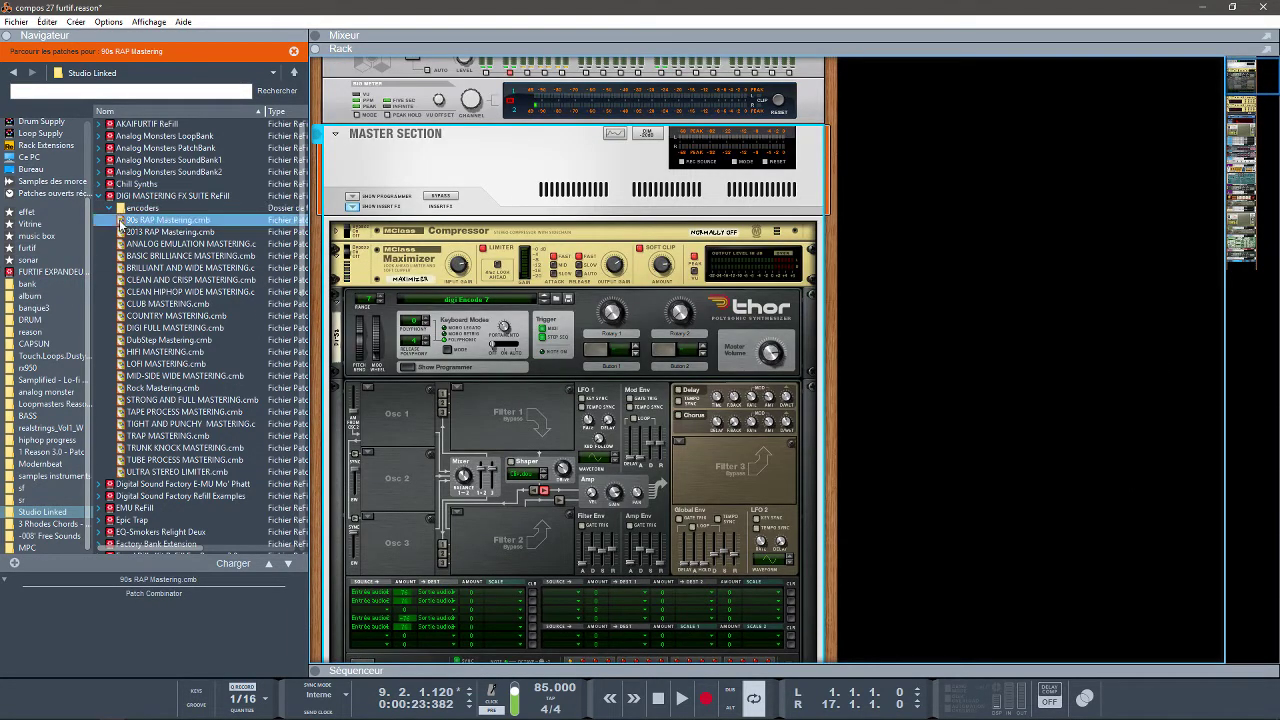
pyautogui.click(128, 209)
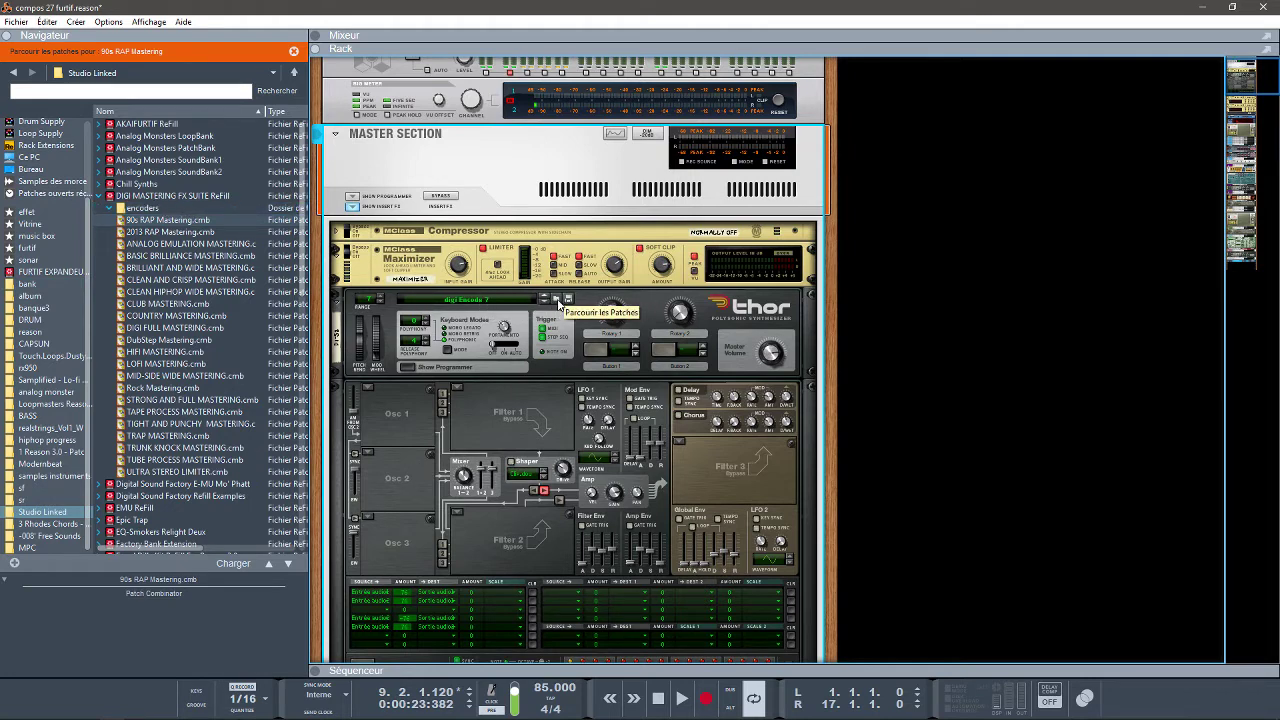
pyautogui.click(116, 209)
pyautogui.click(254, 222)
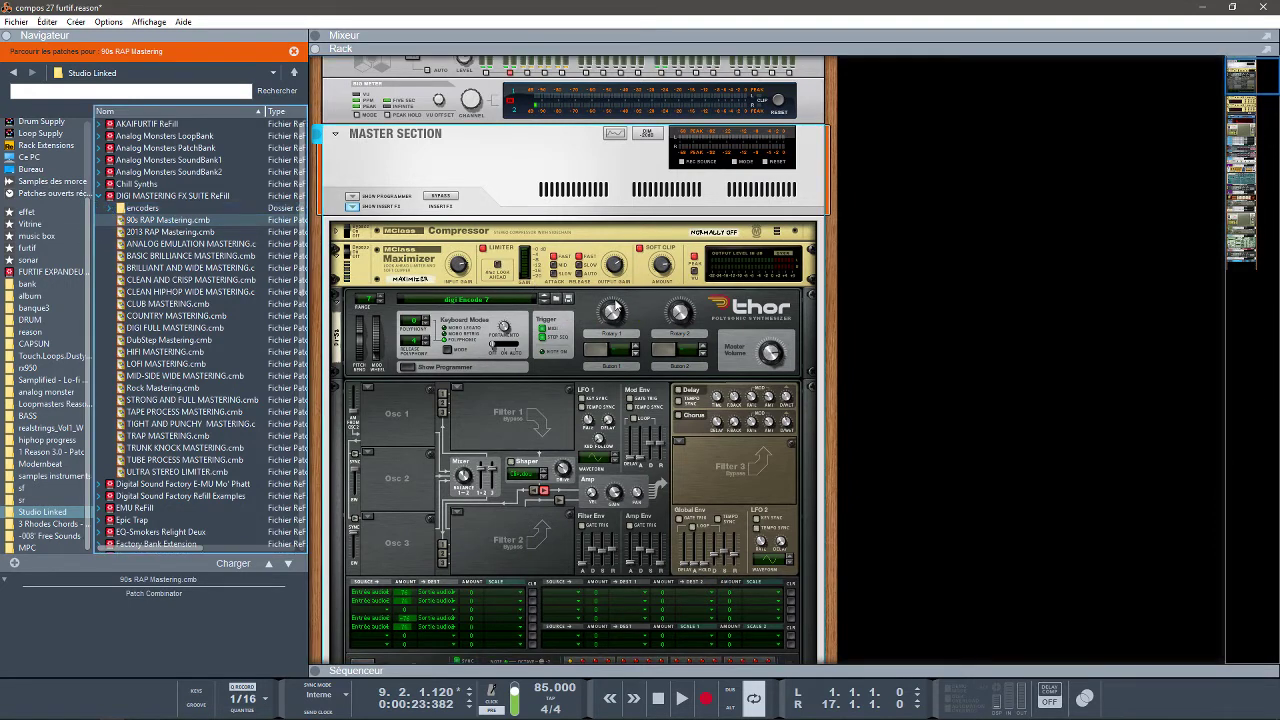
pyautogui.click(557, 304)
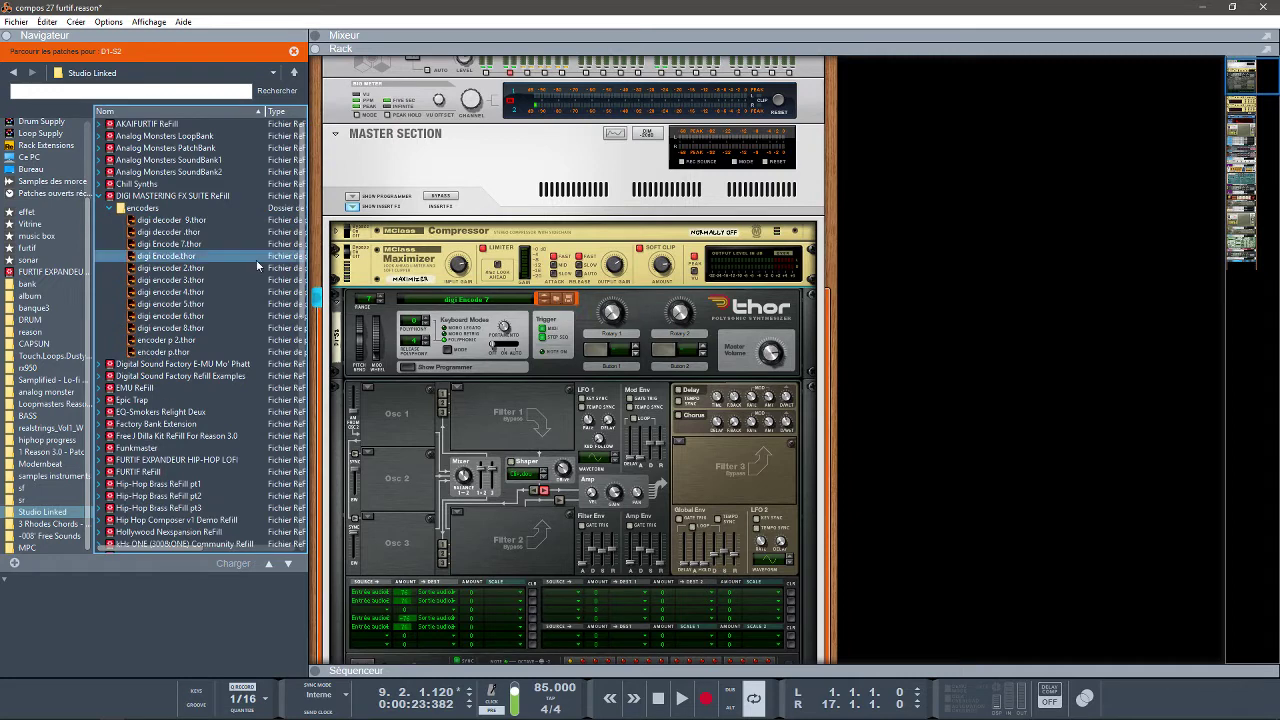
pyautogui.click(205, 222)
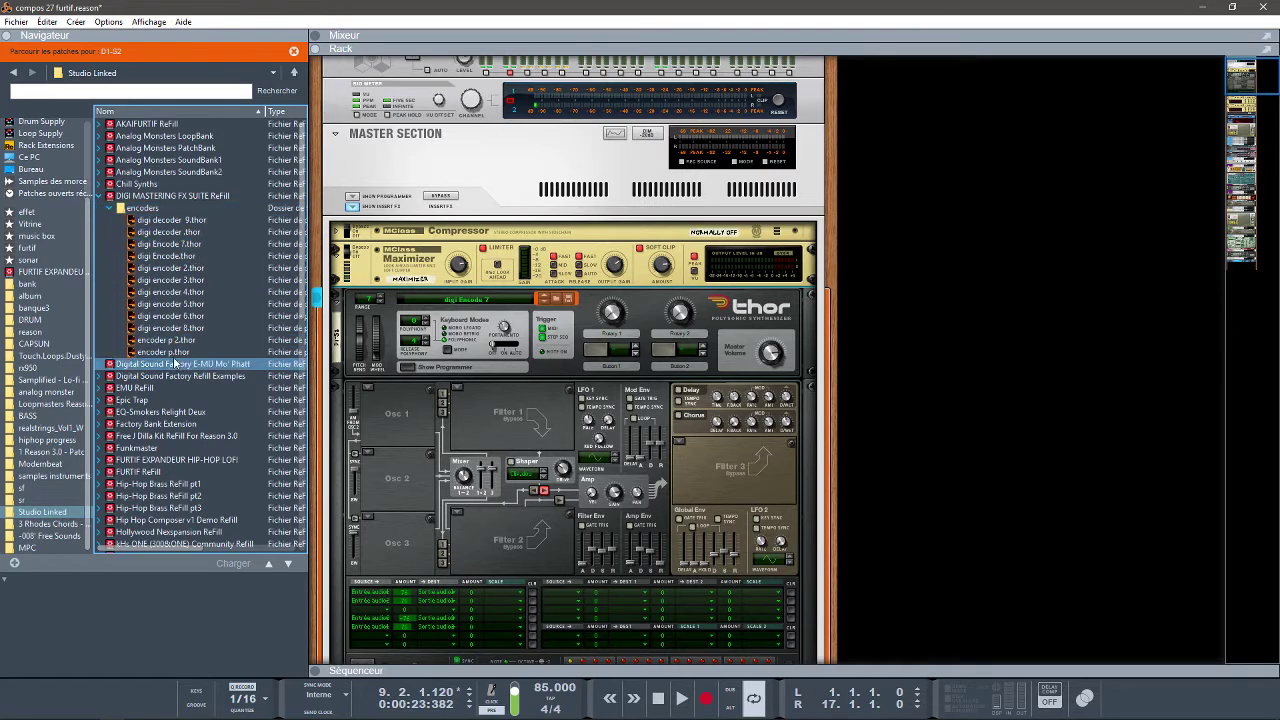
pyautogui.click(110, 208)
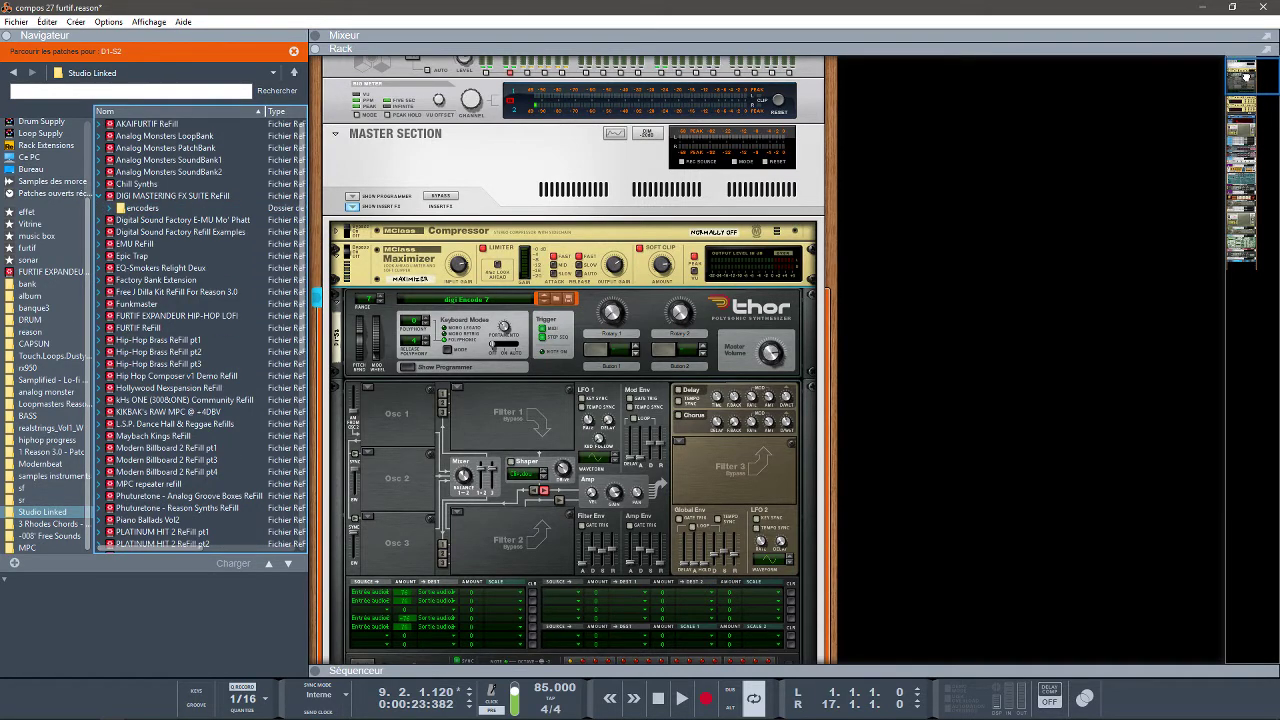
# Bring the mixer back above the rack and return patch browsing to the master section's insert effect.
pyautogui.moveTo(1246, 77); pyautogui.dragTo(1246, 78)
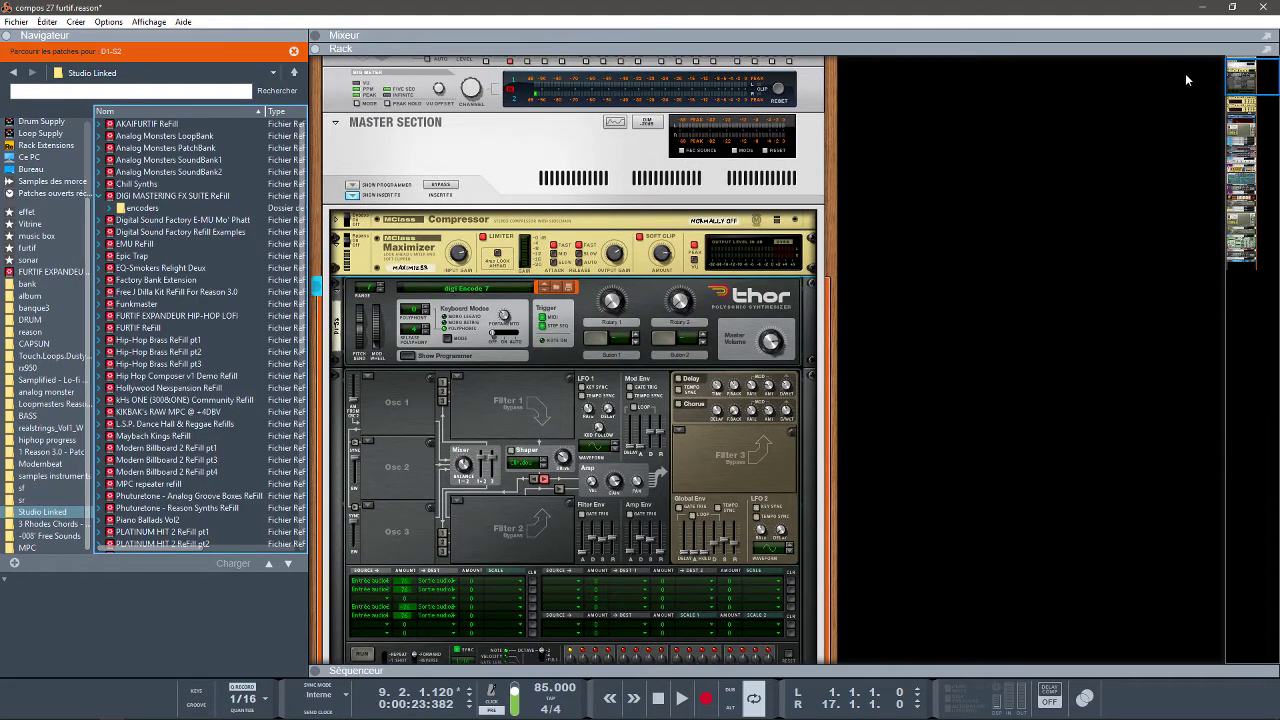
pyautogui.click(316, 37)
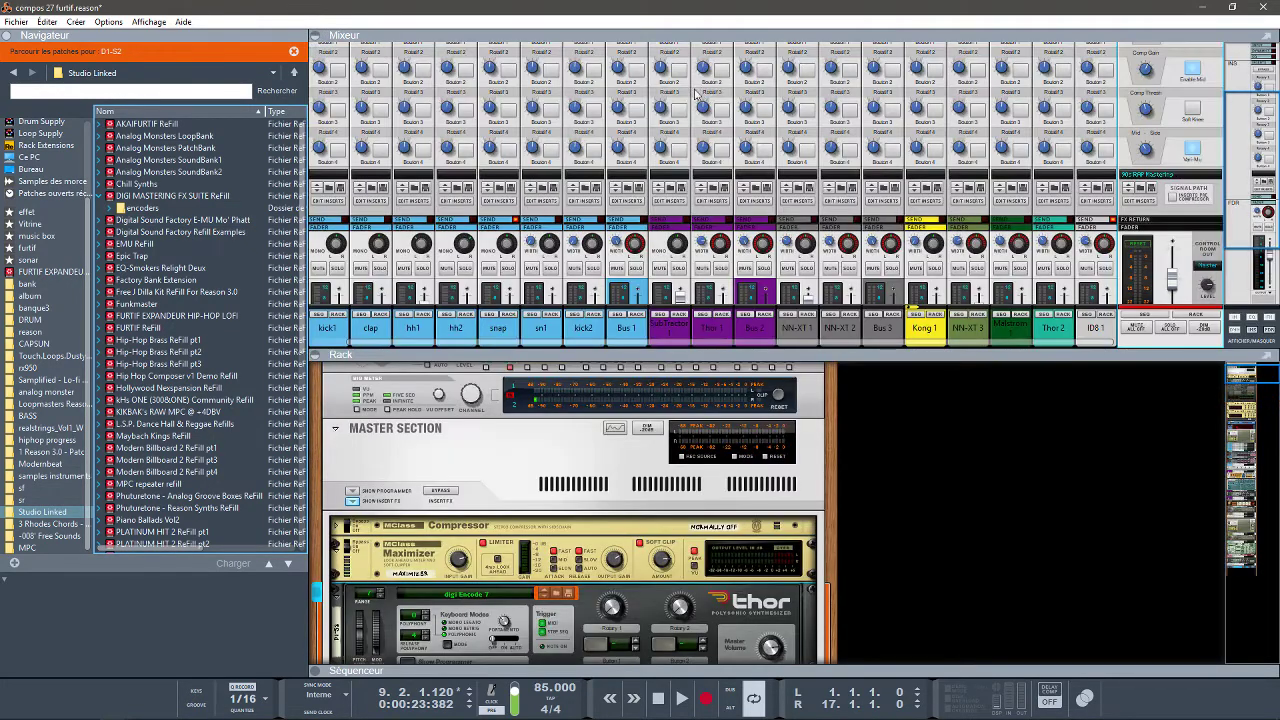
pyautogui.click(1140, 192)
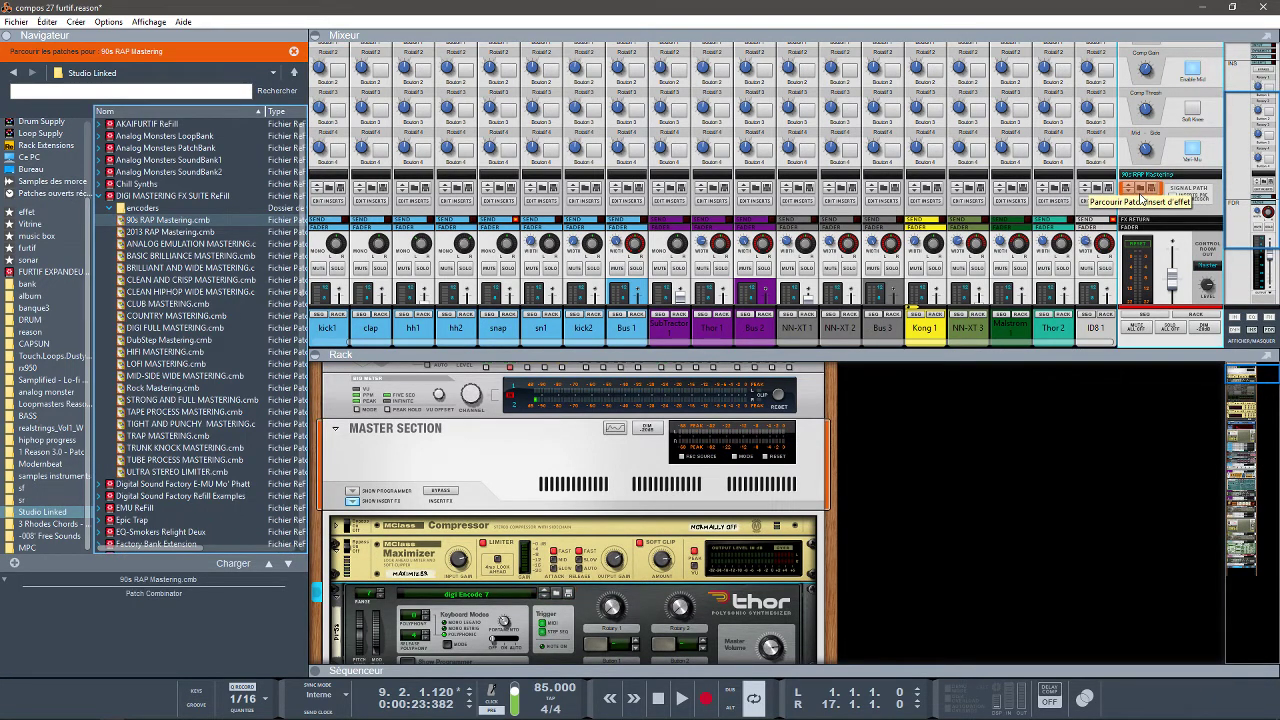
# Listen to the song through 90s RAP Mastering with the rack folded away, and stop playback with the master insert bypassed.
pyautogui.press('space')
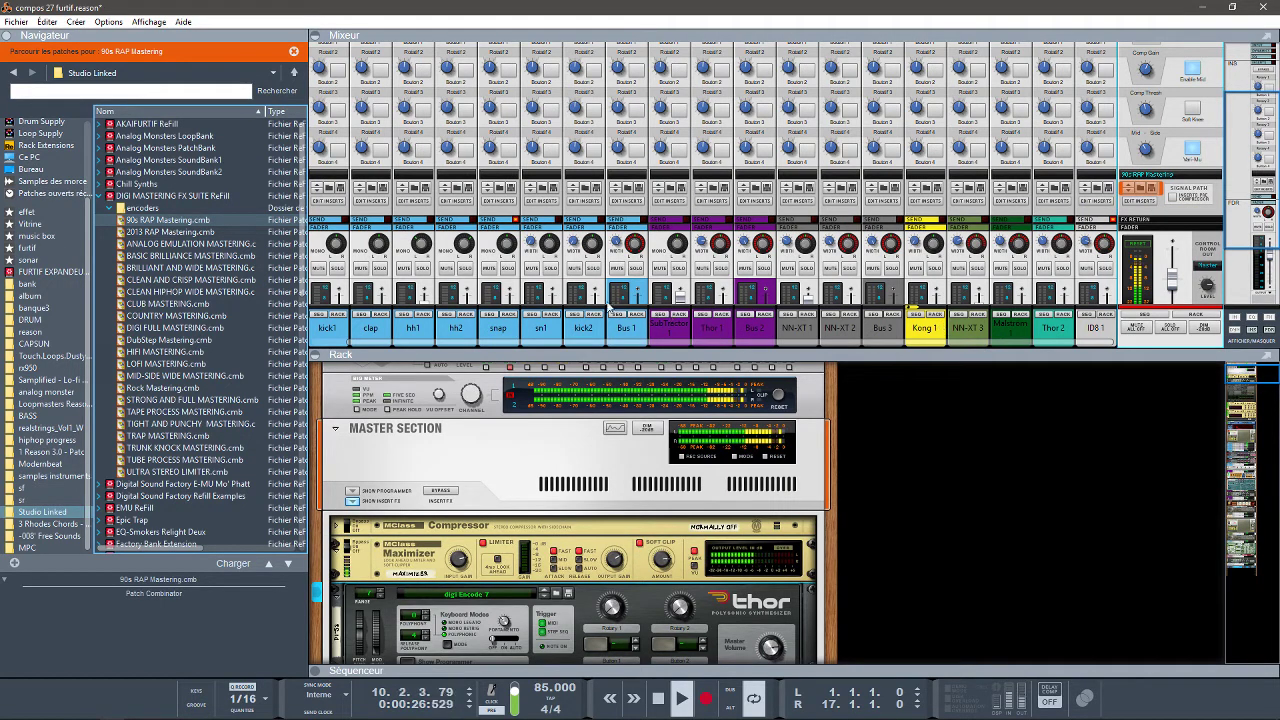
pyautogui.click(315, 355)
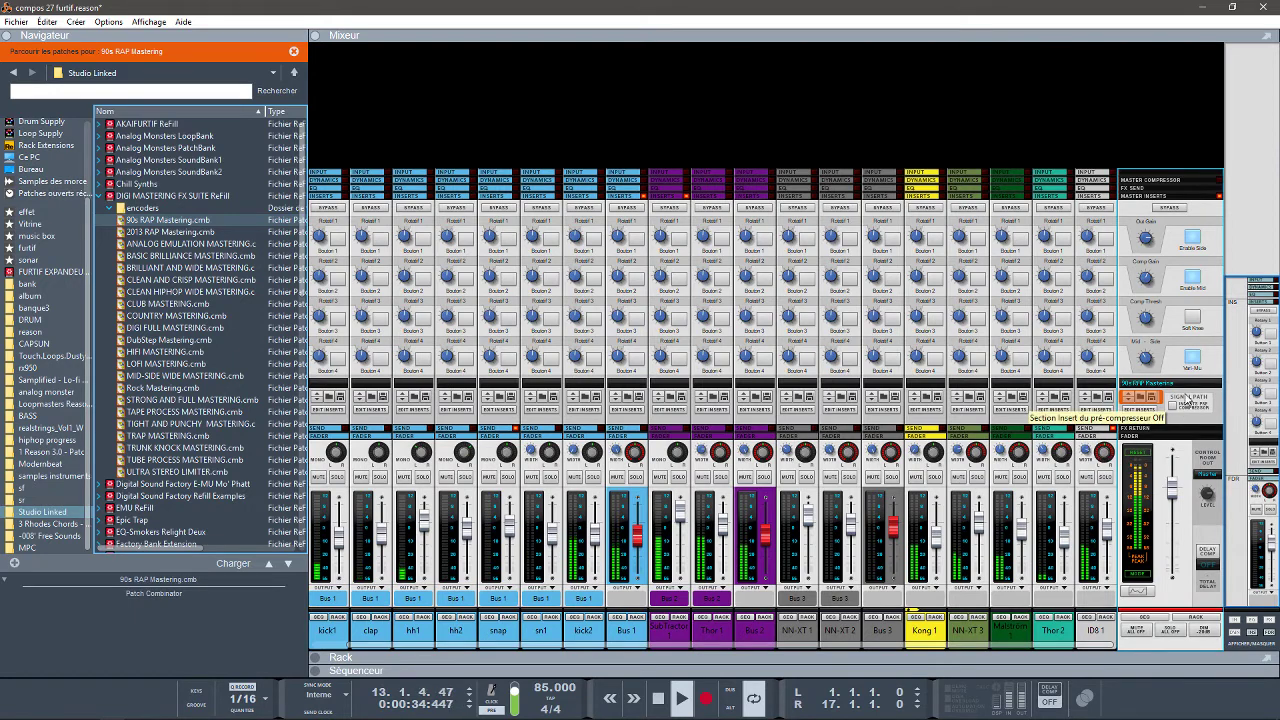
pyautogui.press('space')
pyautogui.press('space')
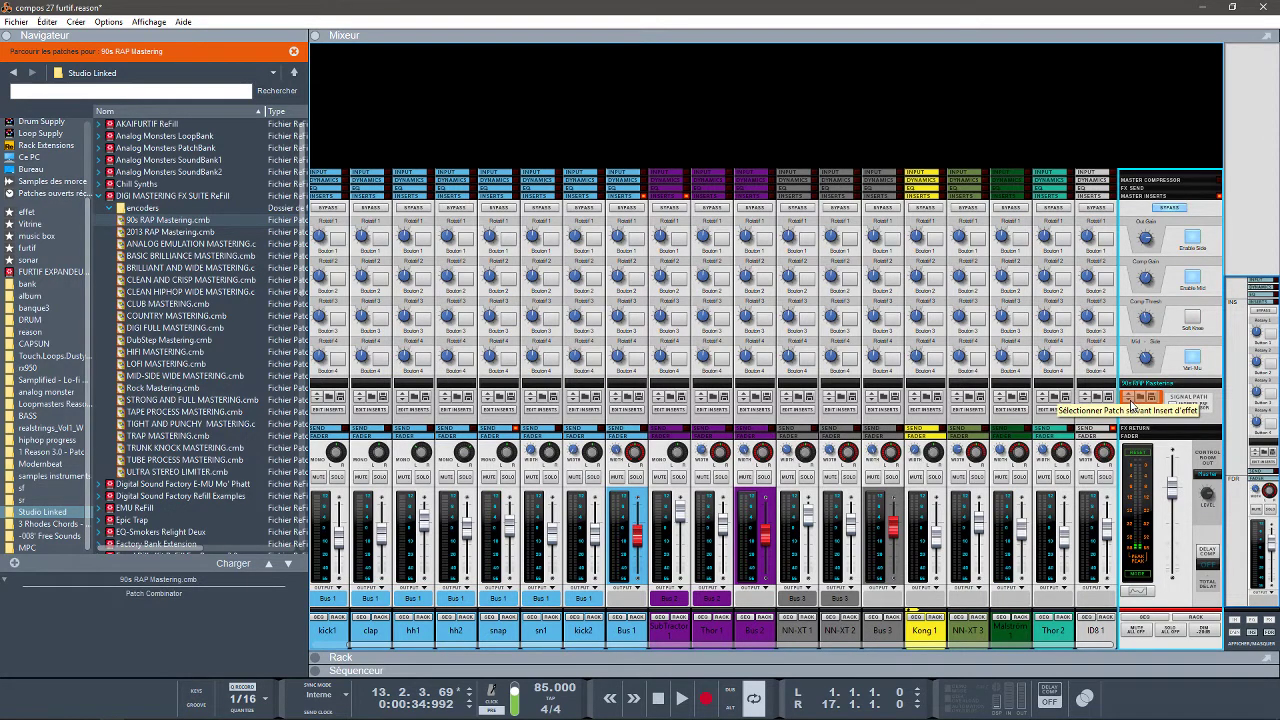
# Load the 2013 RAP Mastering patch into the master insert, play the song from bar 1 and turn the insert bypass off.
pyautogui.click(1131, 400)
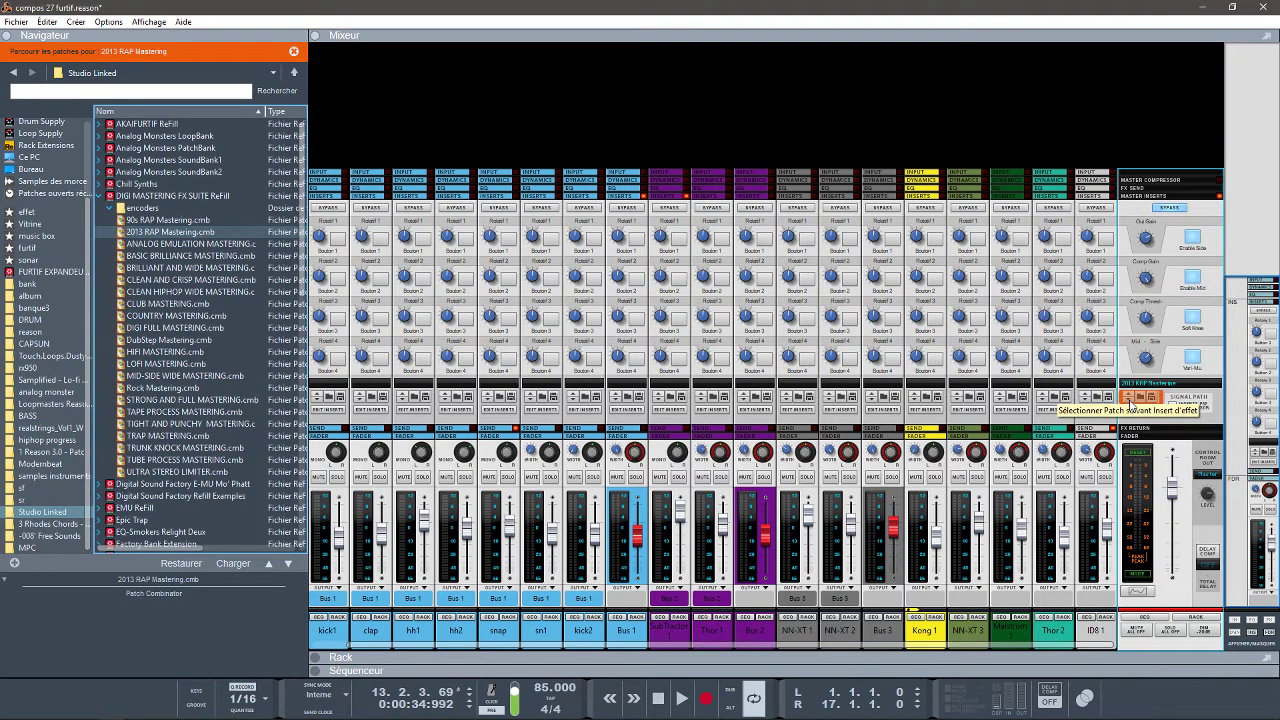
pyautogui.press('space')
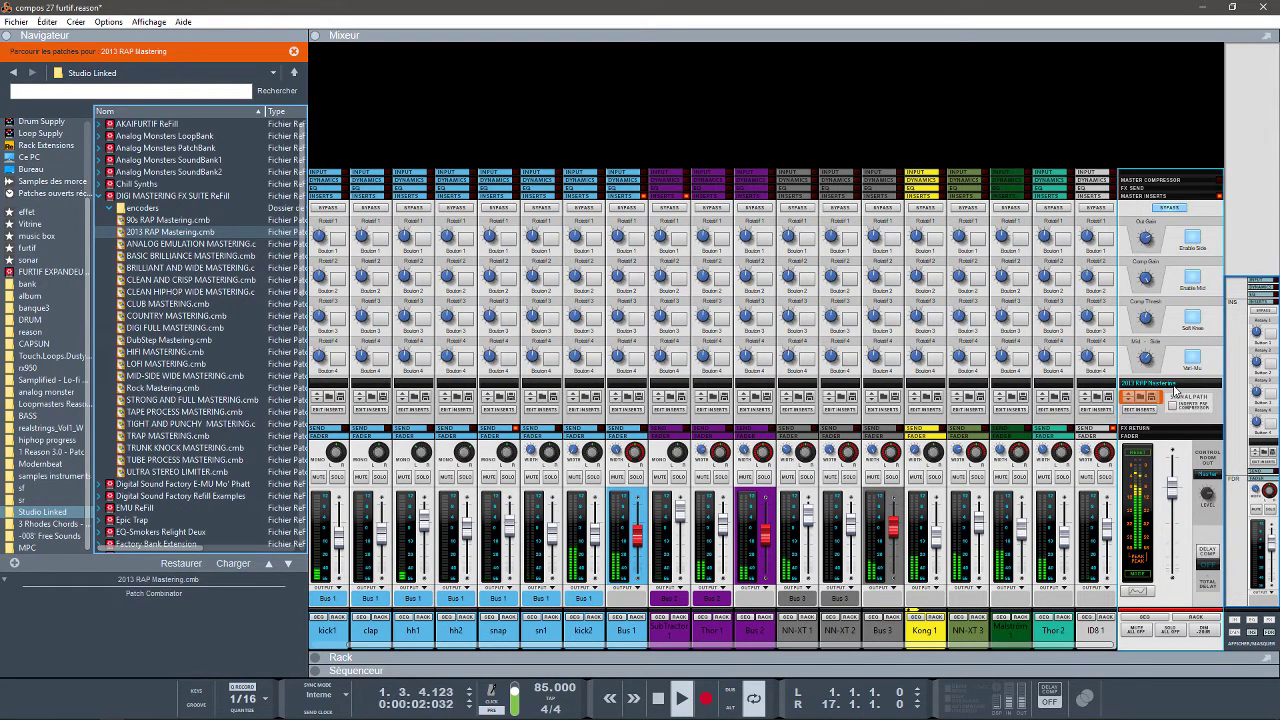
pyautogui.click(1172, 208)
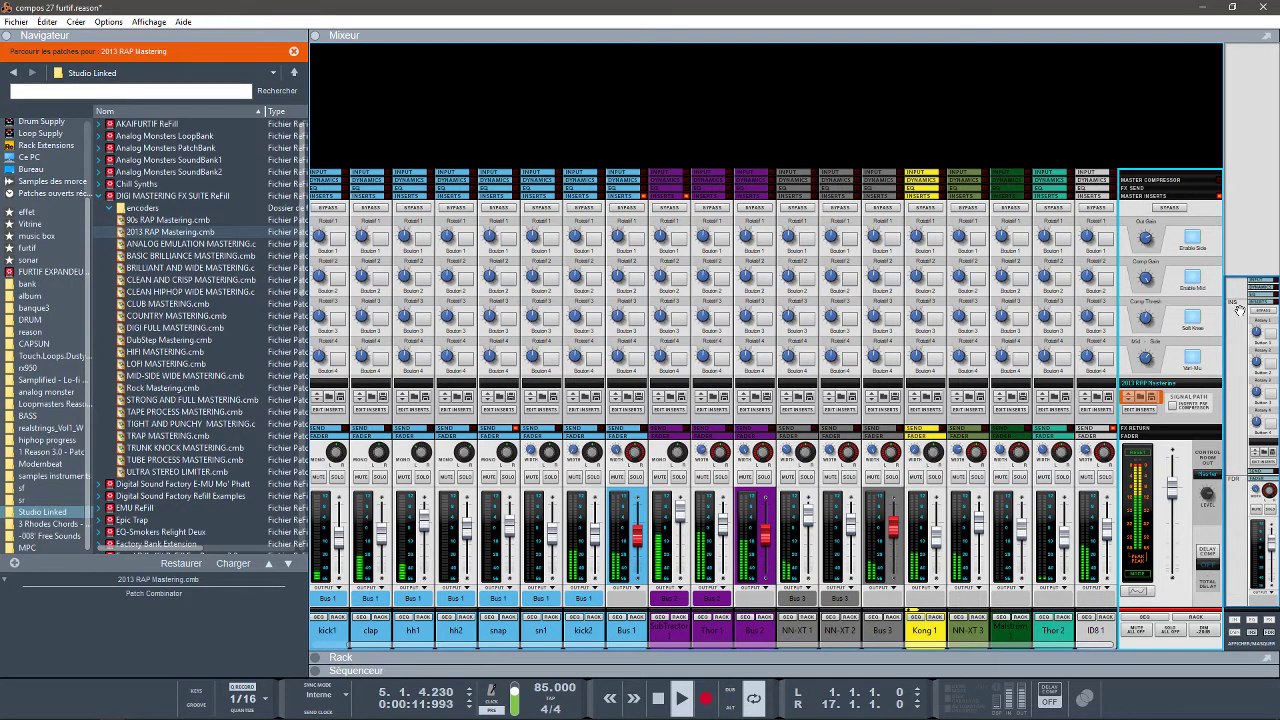
# Show the 2013 RAP Mastering devices and master meters in the rack during playback, and bypass the master insert again.
pyautogui.click(1155, 397)
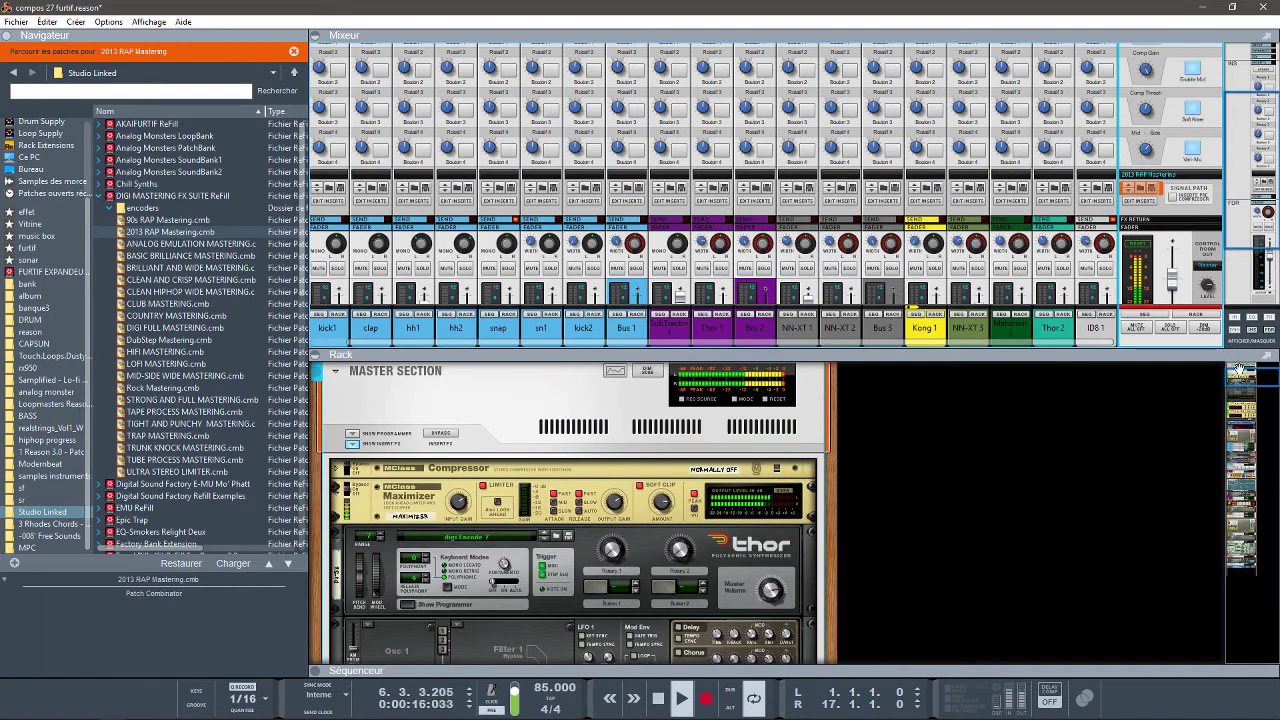
pyautogui.moveTo(1238, 372)
pyautogui.mouseDown()
pyautogui.moveTo(1243, 414)
pyautogui.moveTo(1230, 361)
pyautogui.mouseUp()
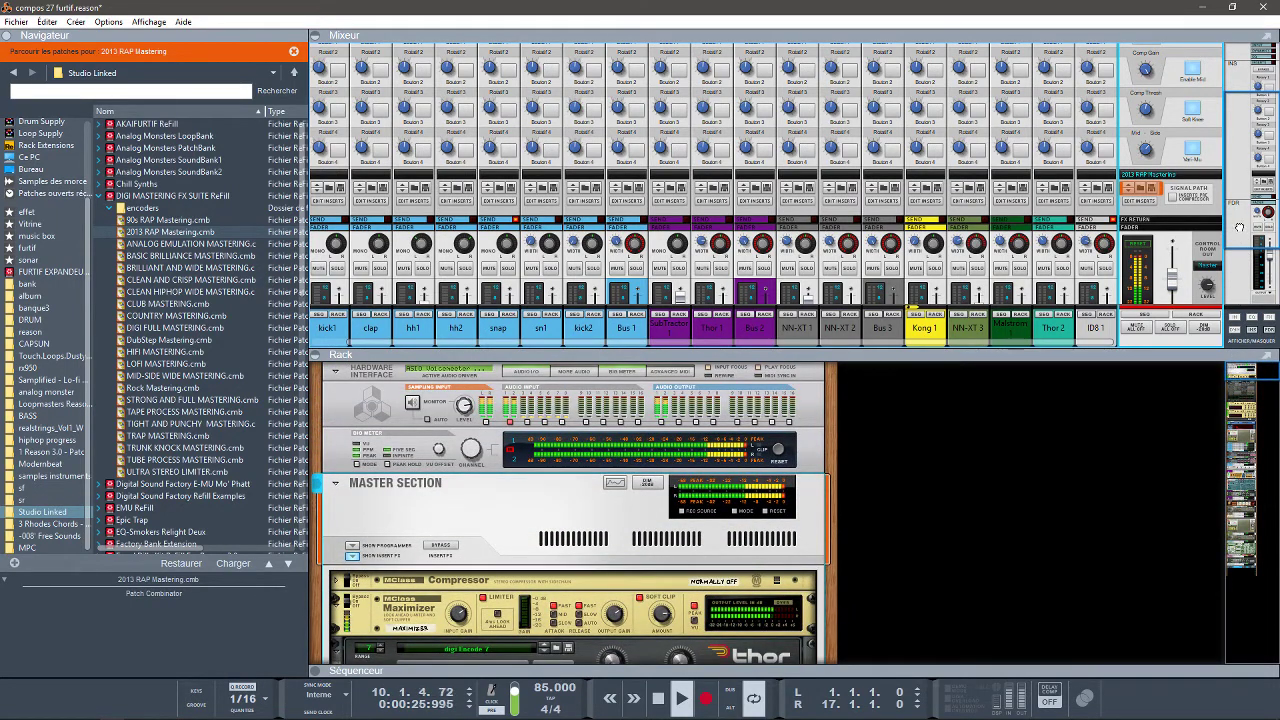
pyautogui.moveTo(1239, 228); pyautogui.dragTo(1236, 175)
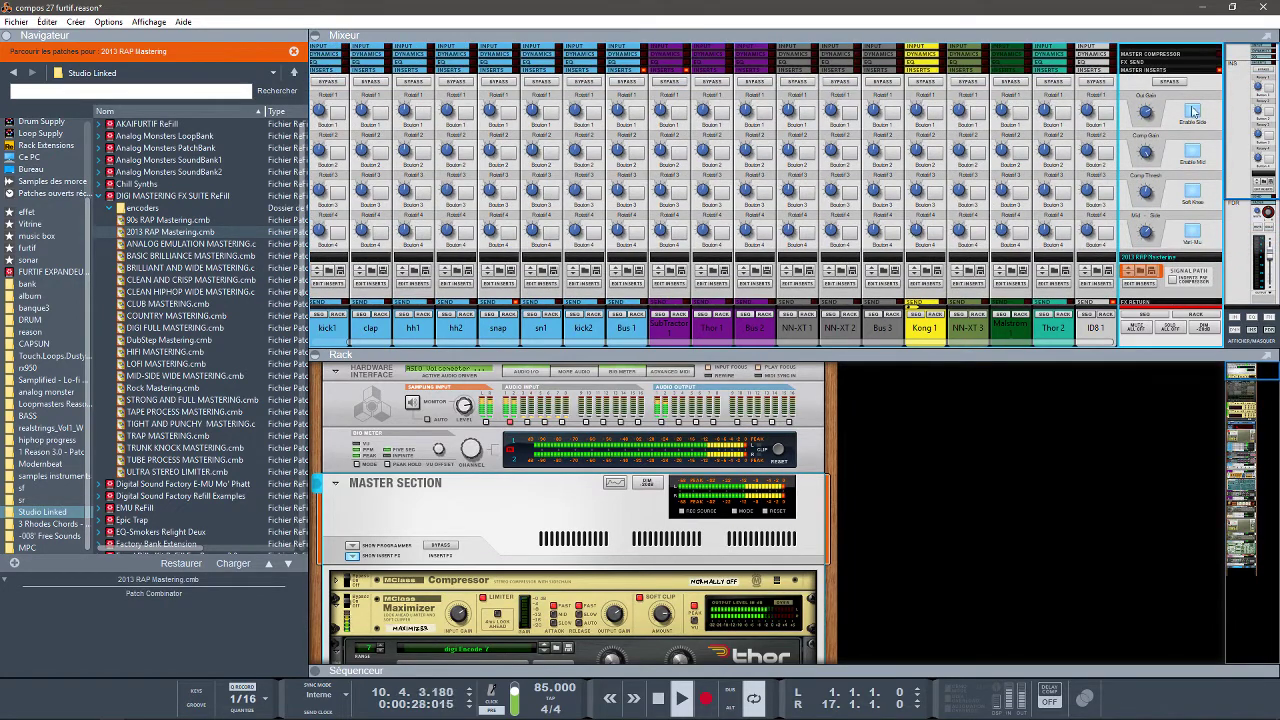
pyautogui.click(1167, 83)
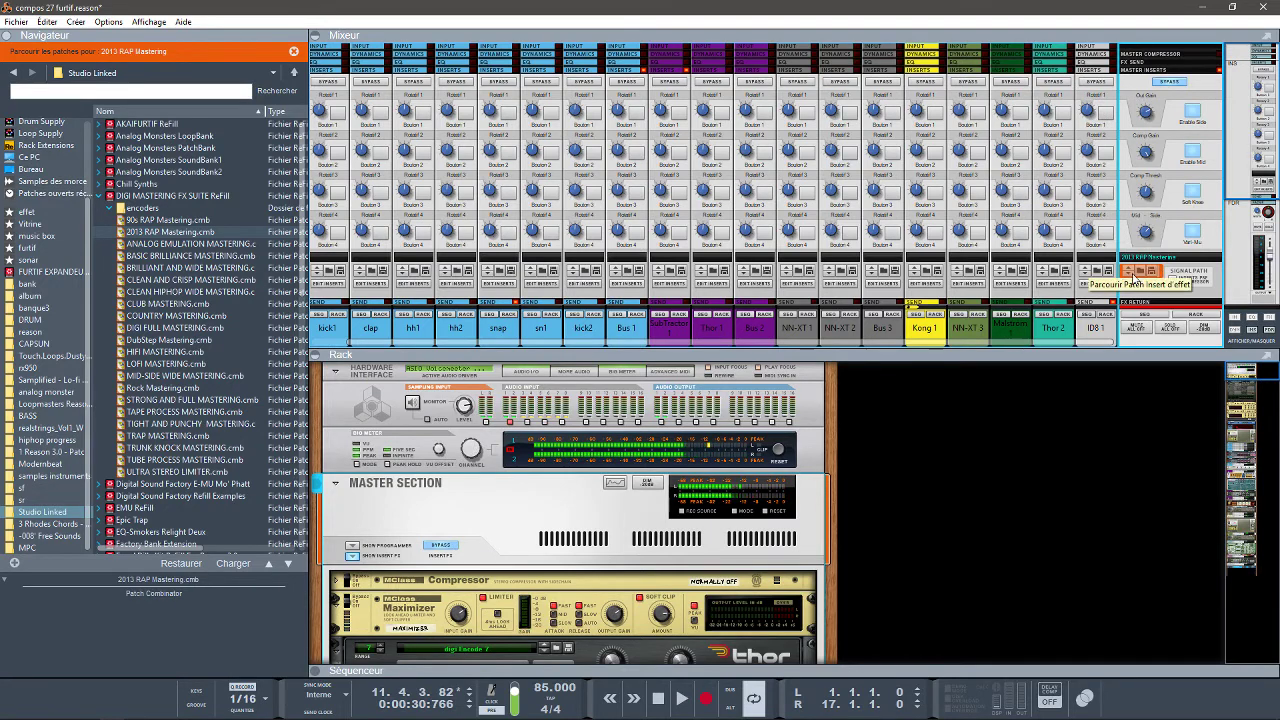
# Load the ANALOG EMULATION MASTERING patch into the master insert and toggle its bypass during playback, leaving the effect active.
pyautogui.click(1128, 280)
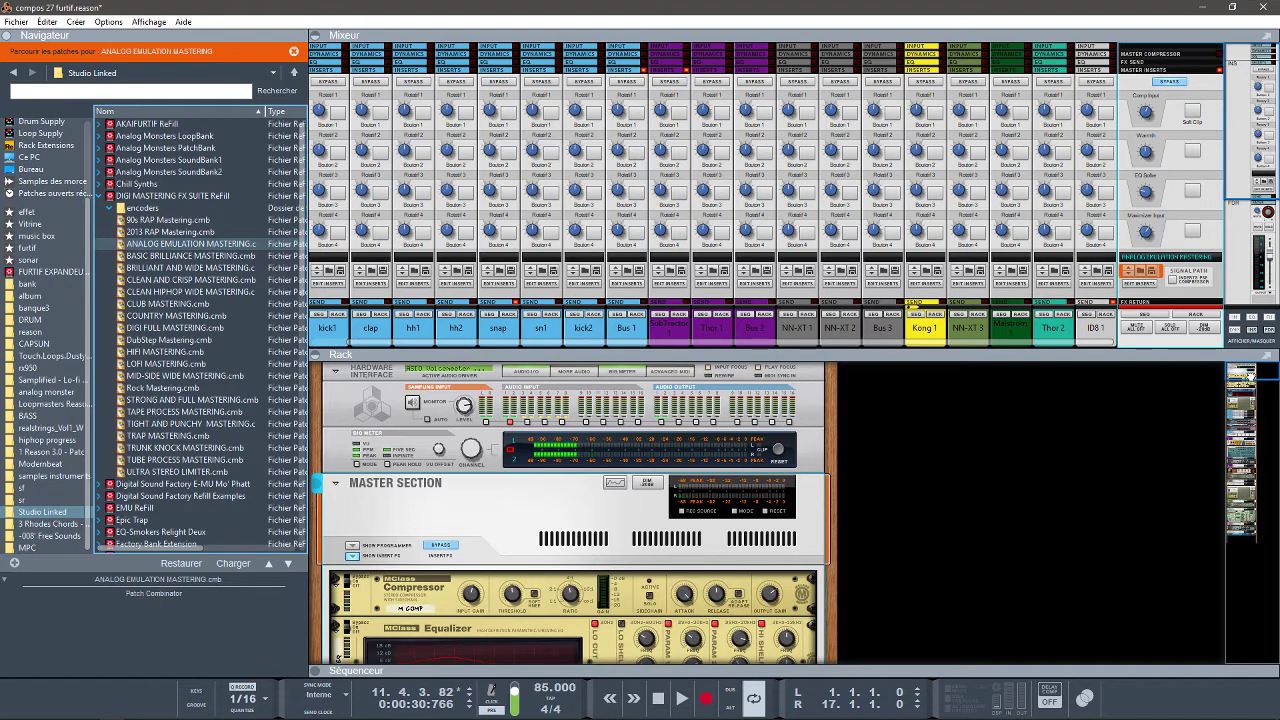
pyautogui.moveTo(1250, 376); pyautogui.dragTo(1250, 366)
pyautogui.press('space')
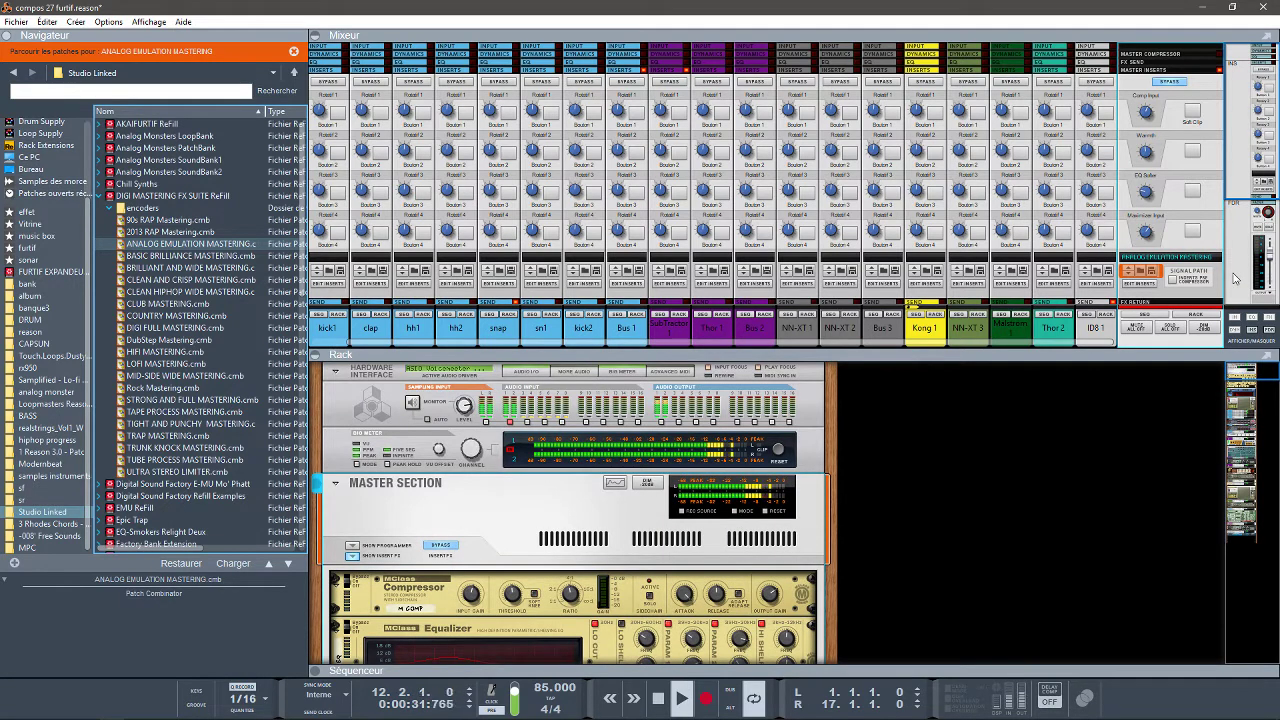
pyautogui.click(1166, 82)
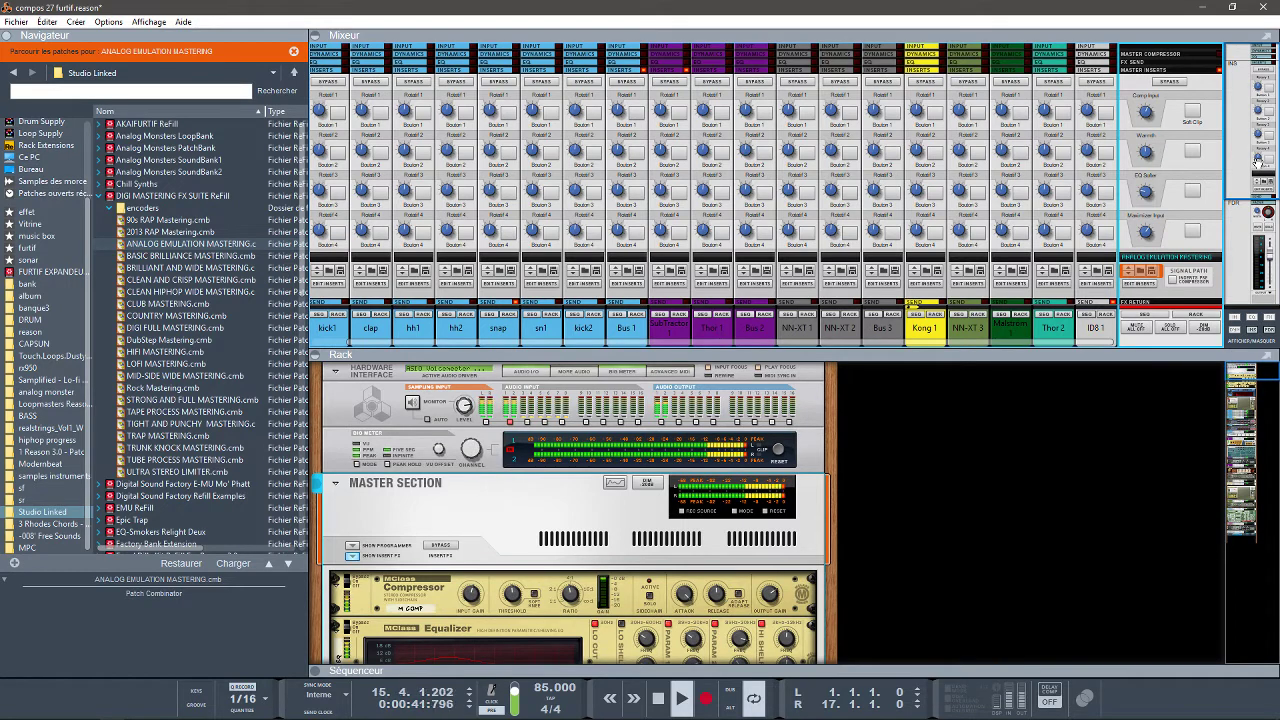
pyautogui.click(1173, 84)
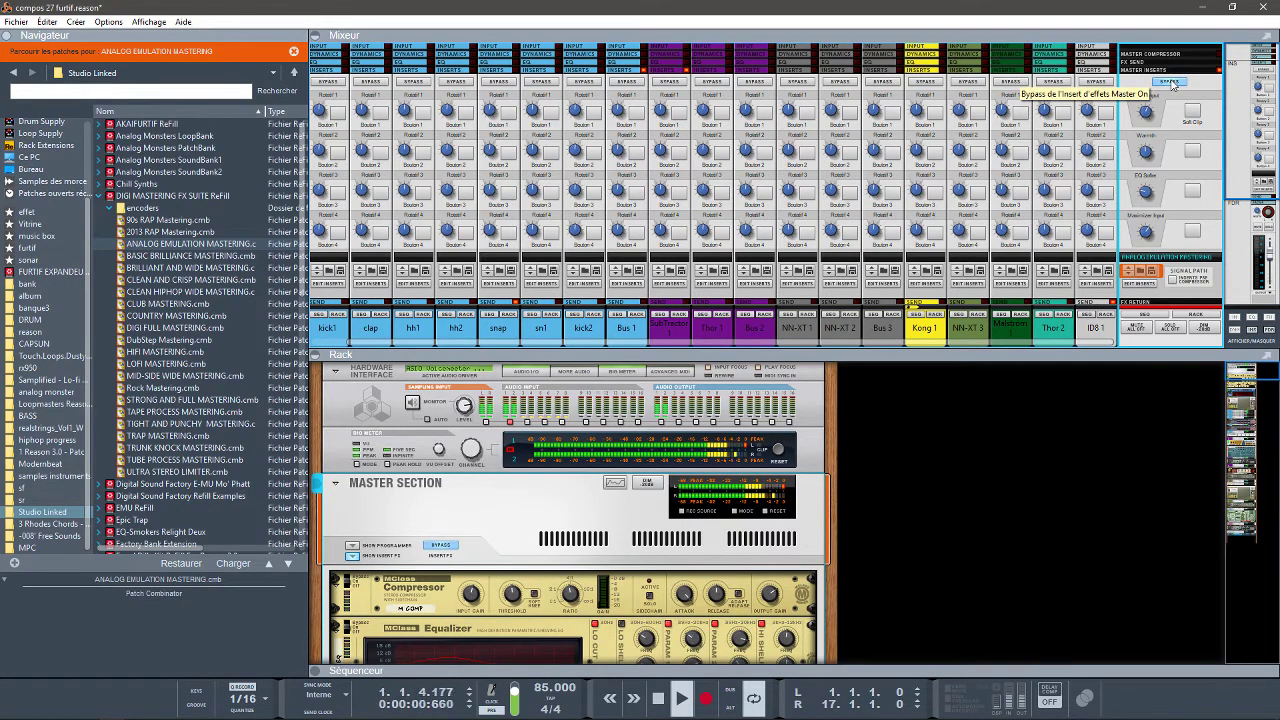
pyautogui.click(1173, 84)
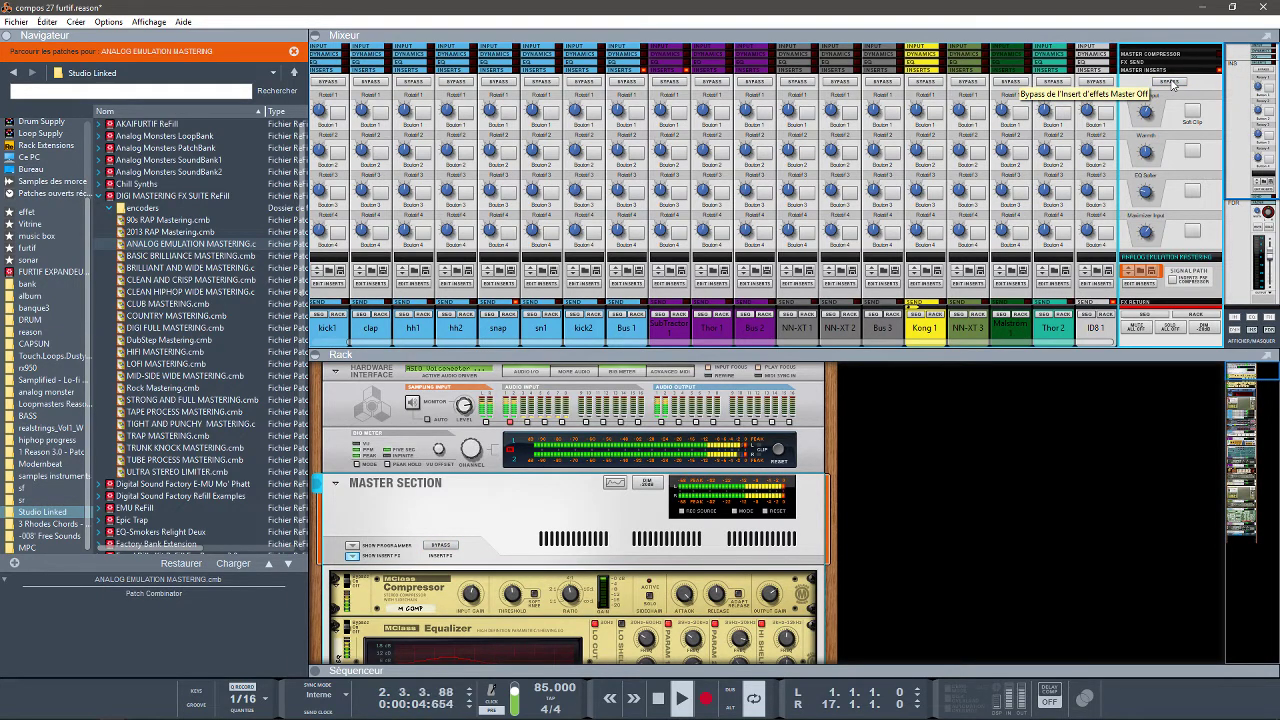
# With playback stopped, bypass the master insert and load the BASIC BRILLIANCE MASTERING patch into it.
pyautogui.press('space')
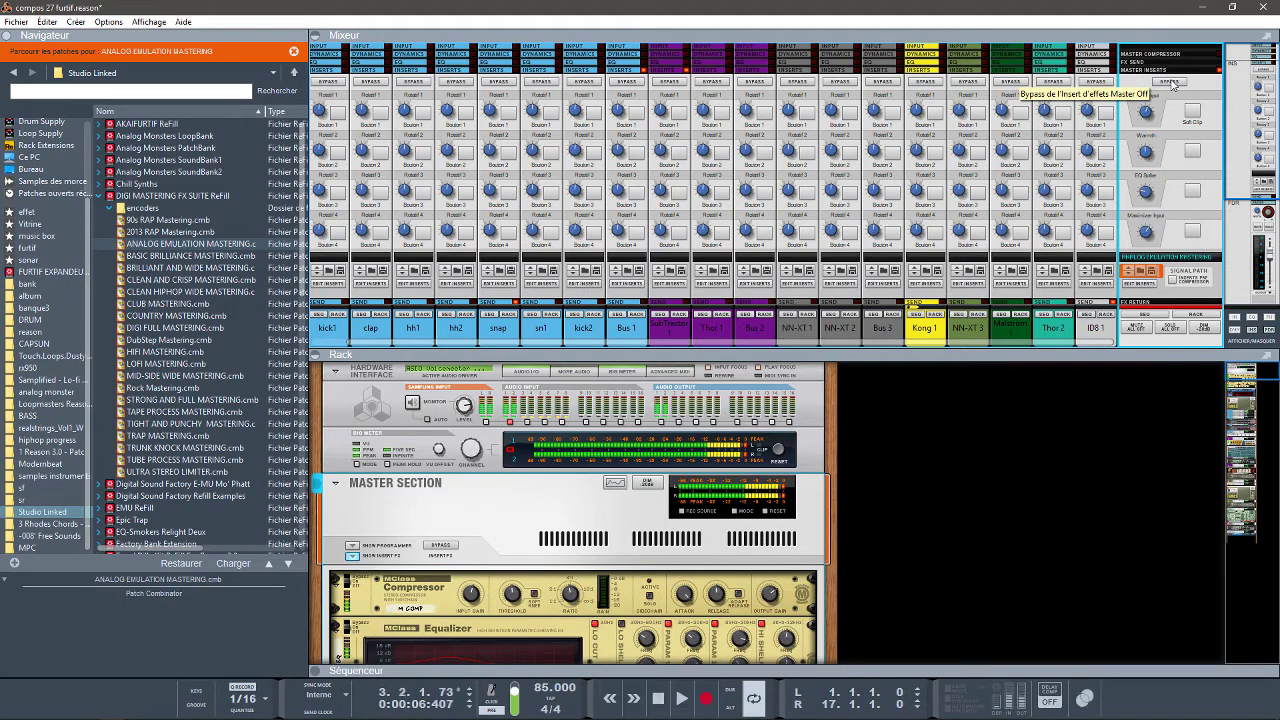
pyautogui.moveTo(1230, 165); pyautogui.dragTo(1236, 221)
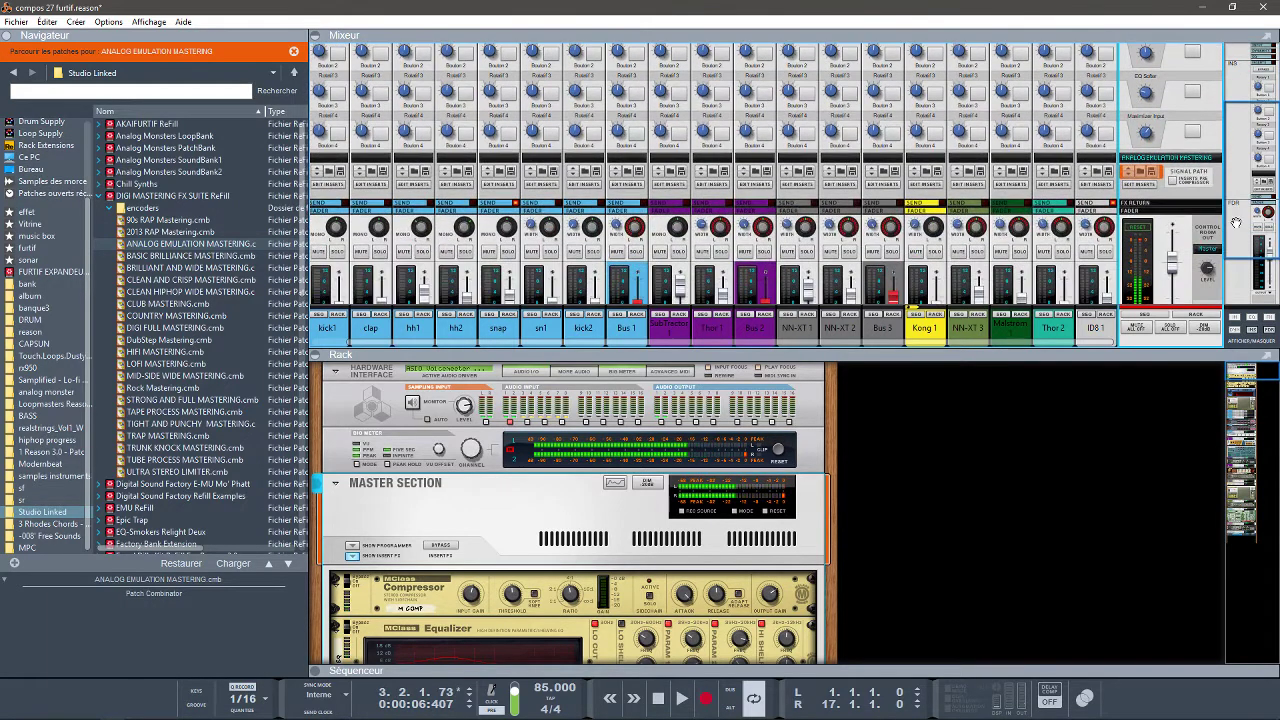
pyautogui.moveTo(1234, 168); pyautogui.dragTo(1217, 43)
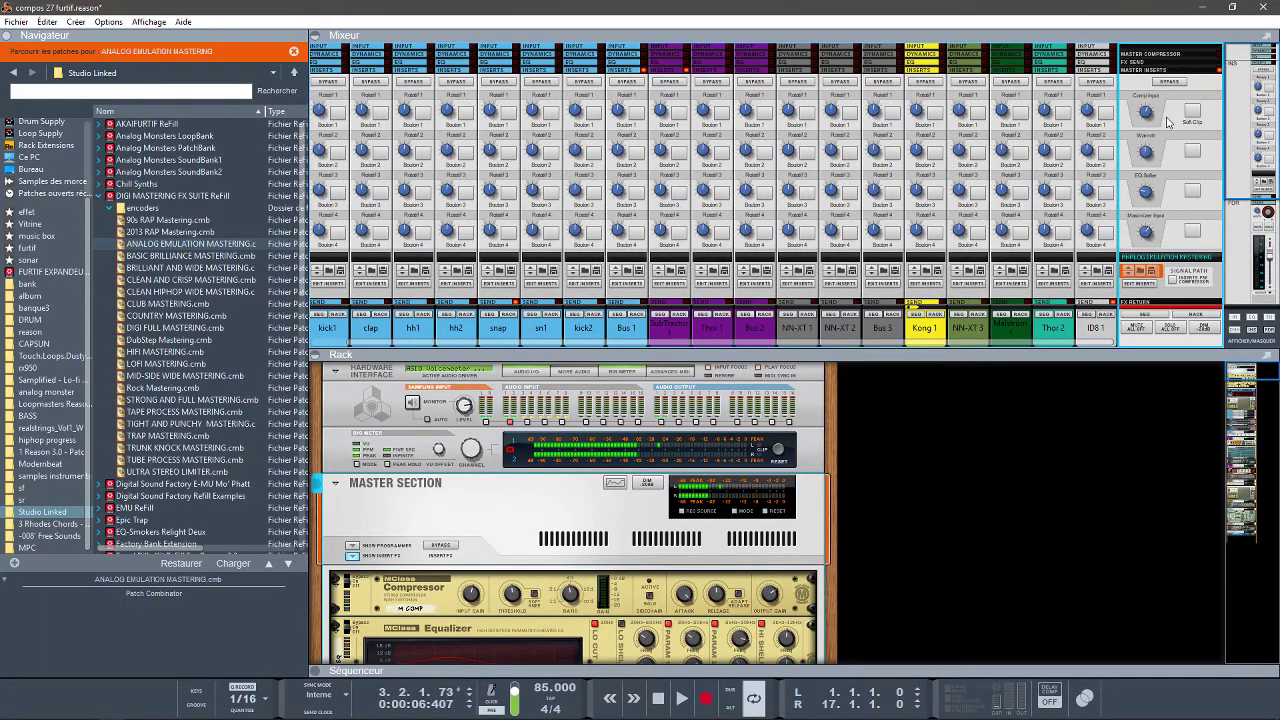
pyautogui.click(1169, 82)
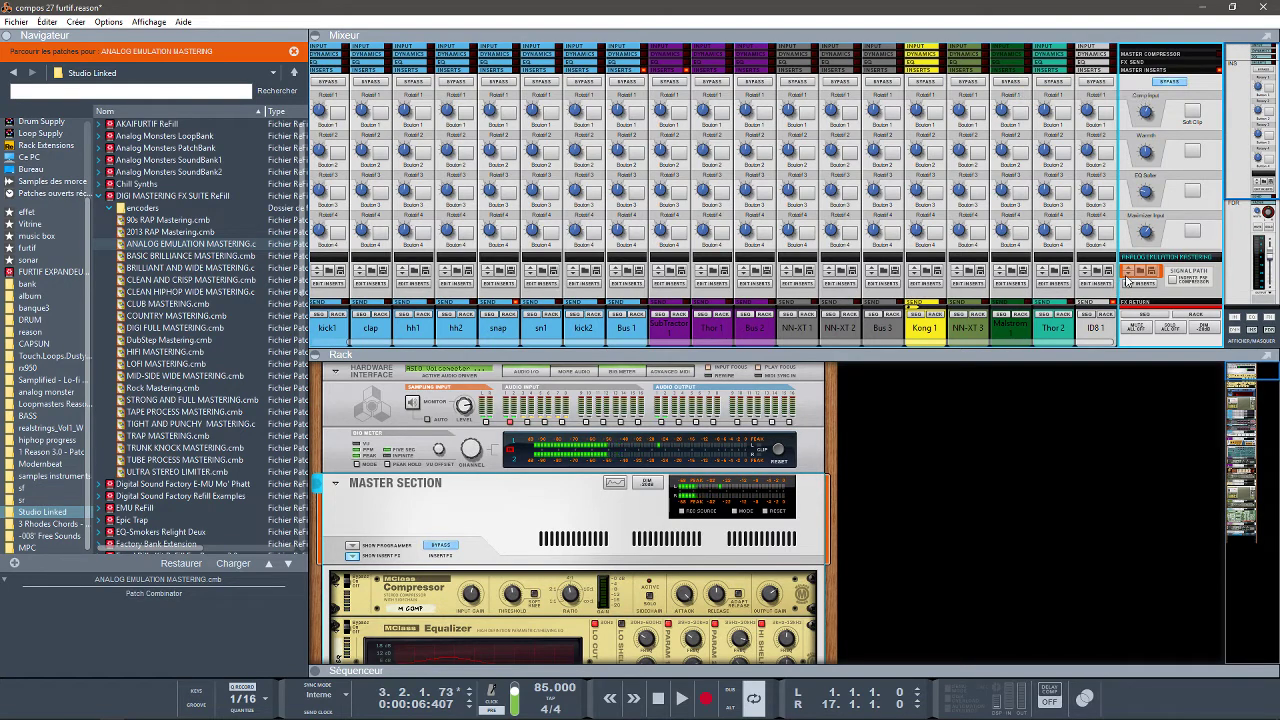
pyautogui.click(1127, 281)
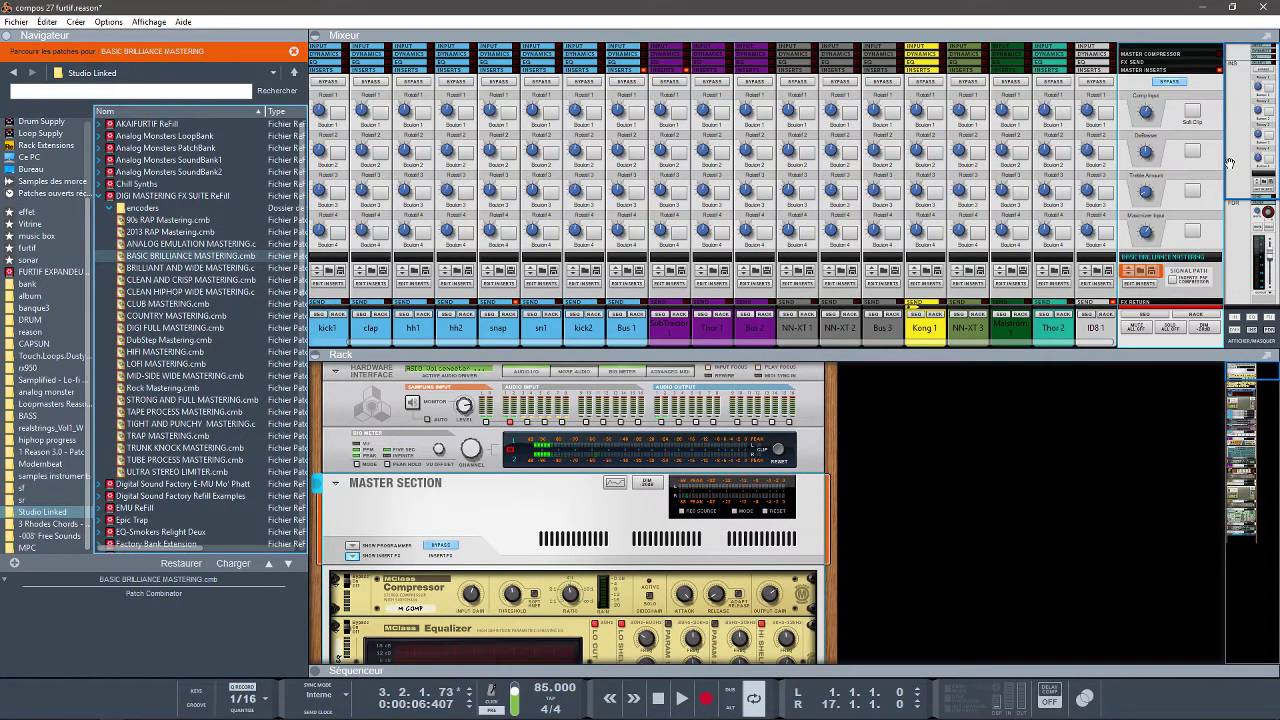
# Play the song with BASIC BRILLIANCE MASTERING bypassed, turn the master insert bypass off during playback, and stop.
pyautogui.moveTo(1230, 162); pyautogui.dragTo(1258, 262)
pyautogui.press('space')
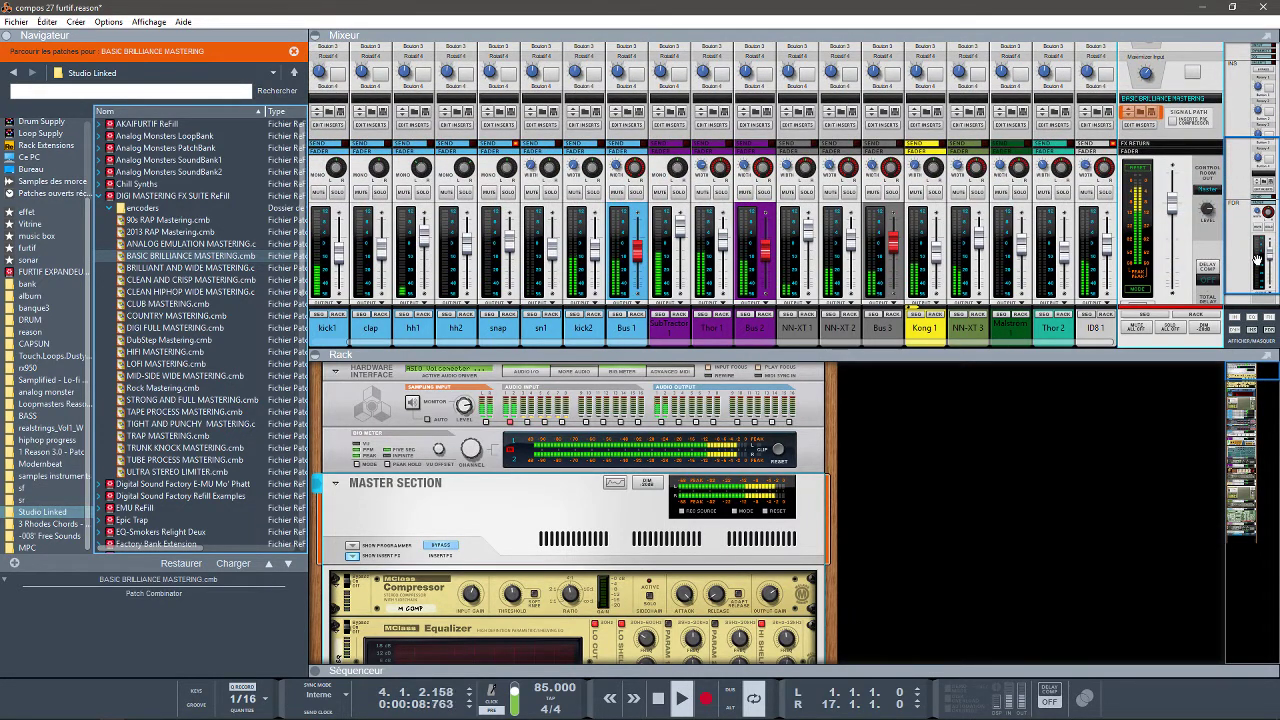
pyautogui.moveTo(1257, 258); pyautogui.dragTo(1254, 160)
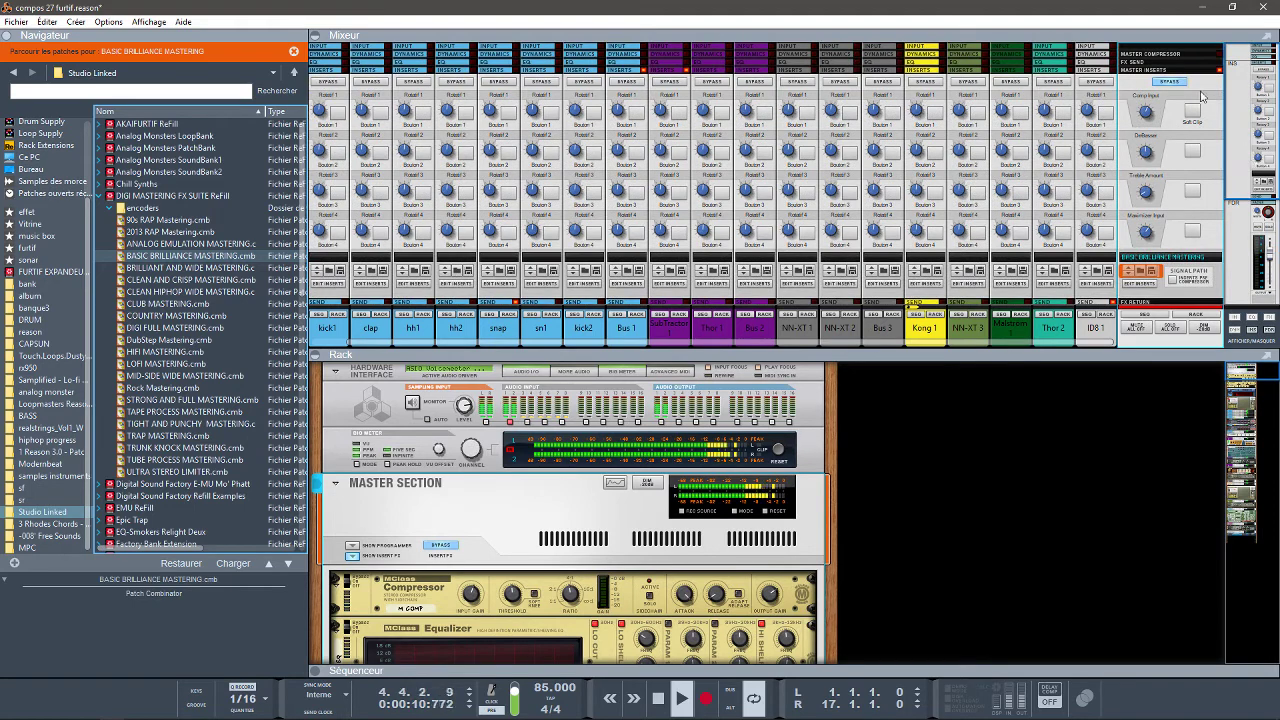
pyautogui.click(1170, 82)
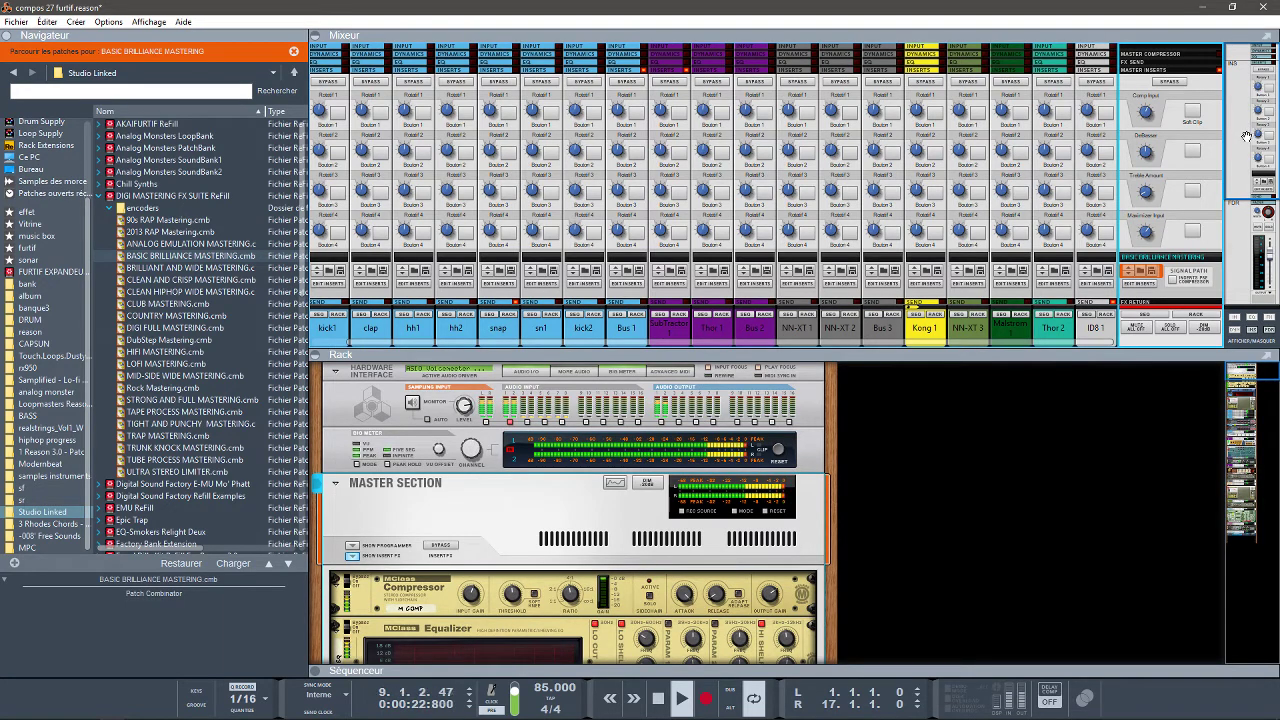
pyautogui.moveTo(1246, 137); pyautogui.dragTo(1249, 170)
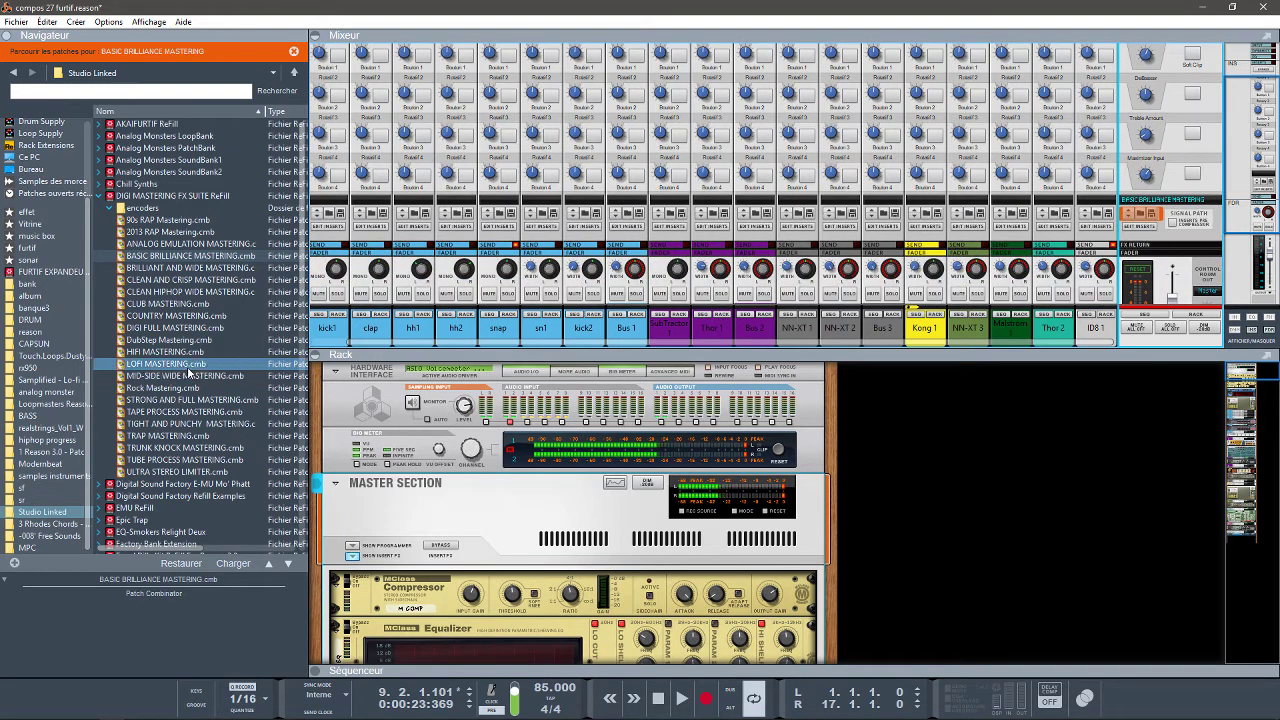
# Load the LOFI MASTERING patch into the master insert and fold the rack away with the song back at bar 1.
pyautogui.click(1161, 210)
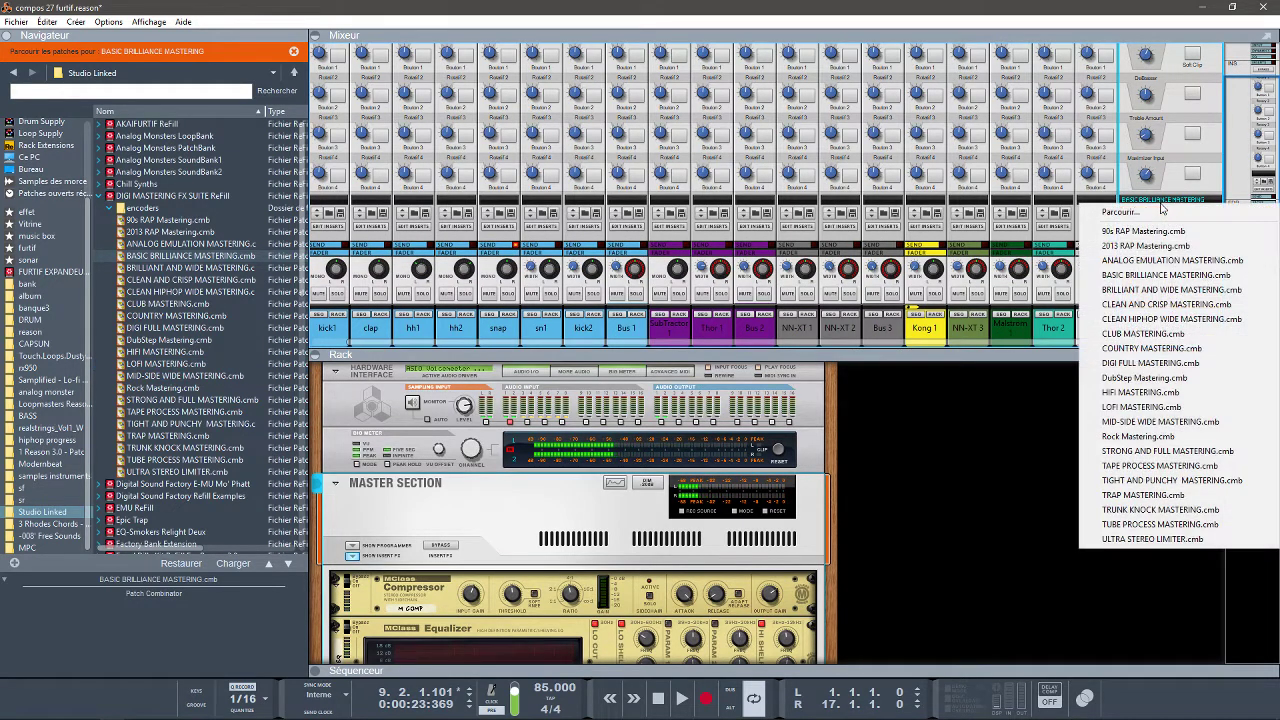
pyautogui.click(1187, 408)
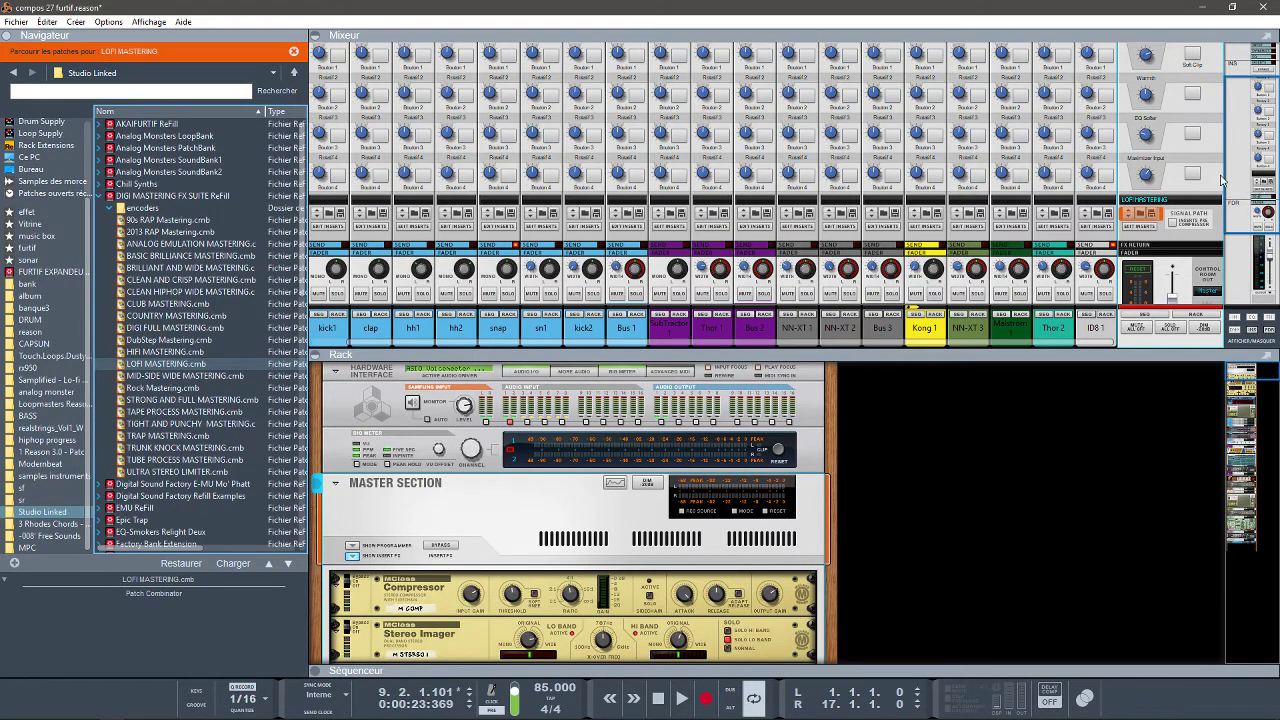
pyautogui.click(315, 360)
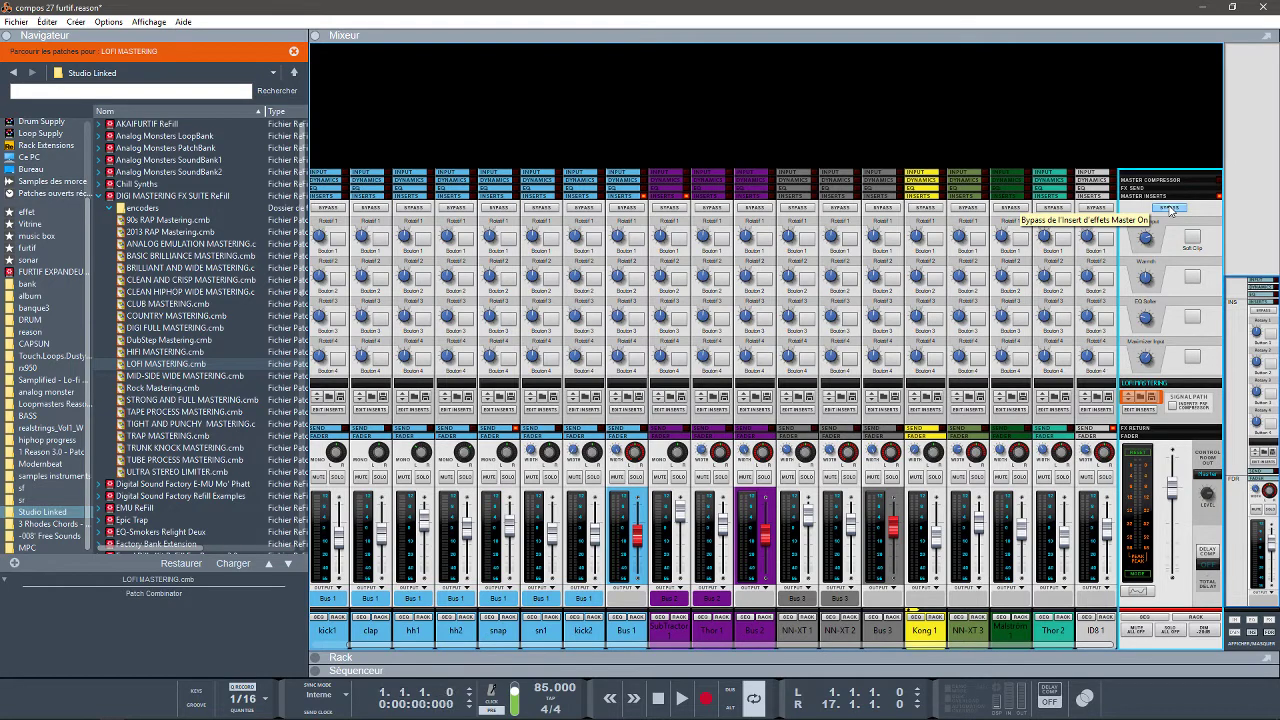
# Play the song through LOFI MASTERING, show its devices and the master meters in the rack, and stop playback.
pyautogui.press('space')
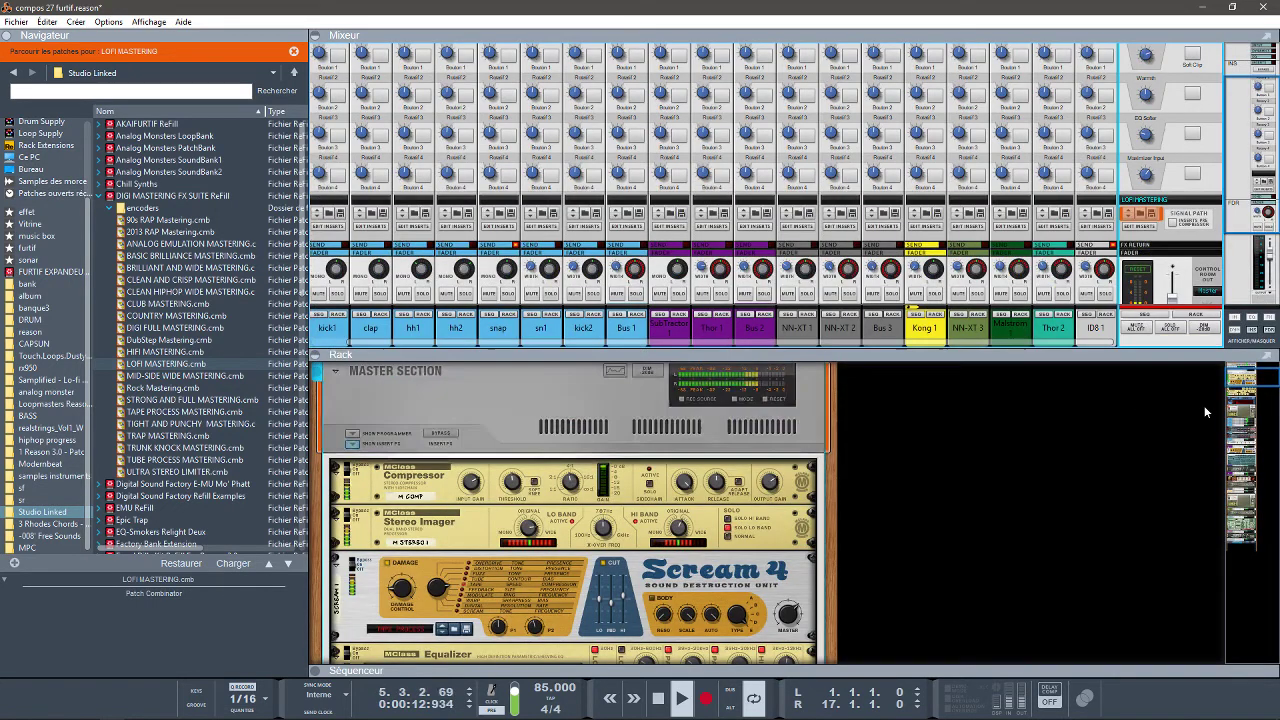
pyautogui.click(1160, 402)
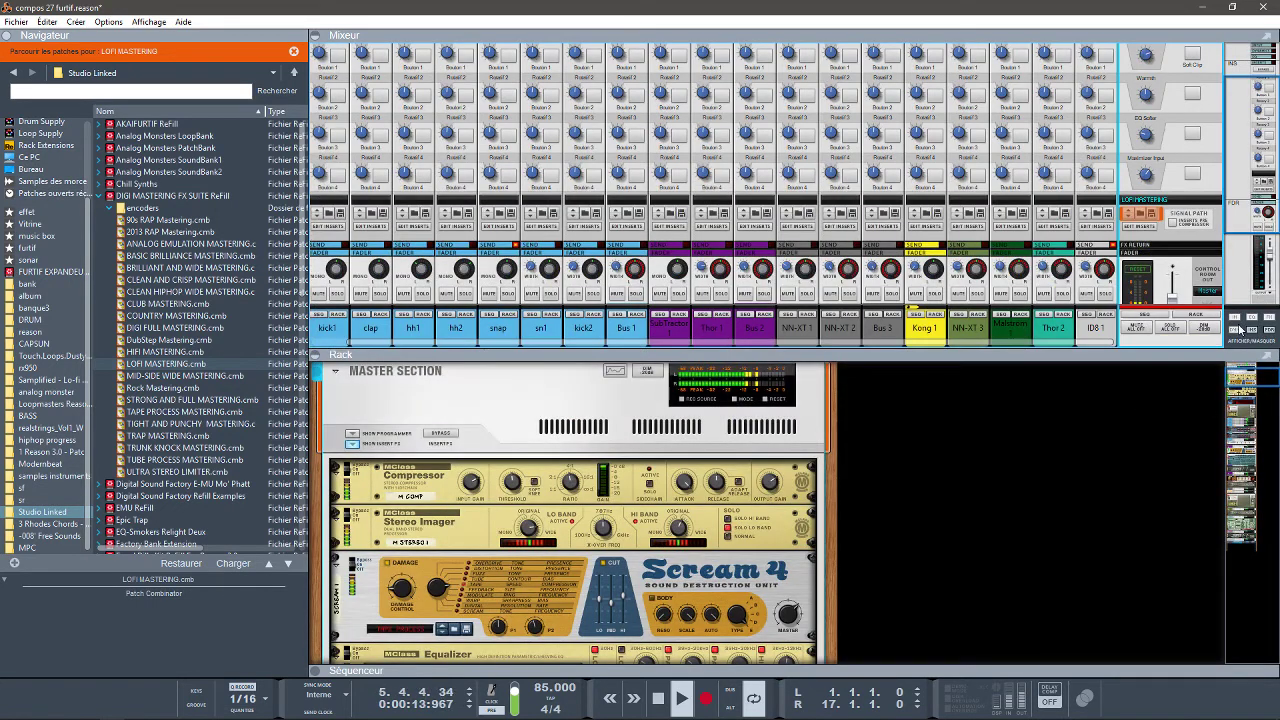
pyautogui.moveTo(1241, 377)
pyautogui.mouseDown()
pyautogui.moveTo(1248, 392)
pyautogui.moveTo(1241, 372)
pyautogui.mouseUp()
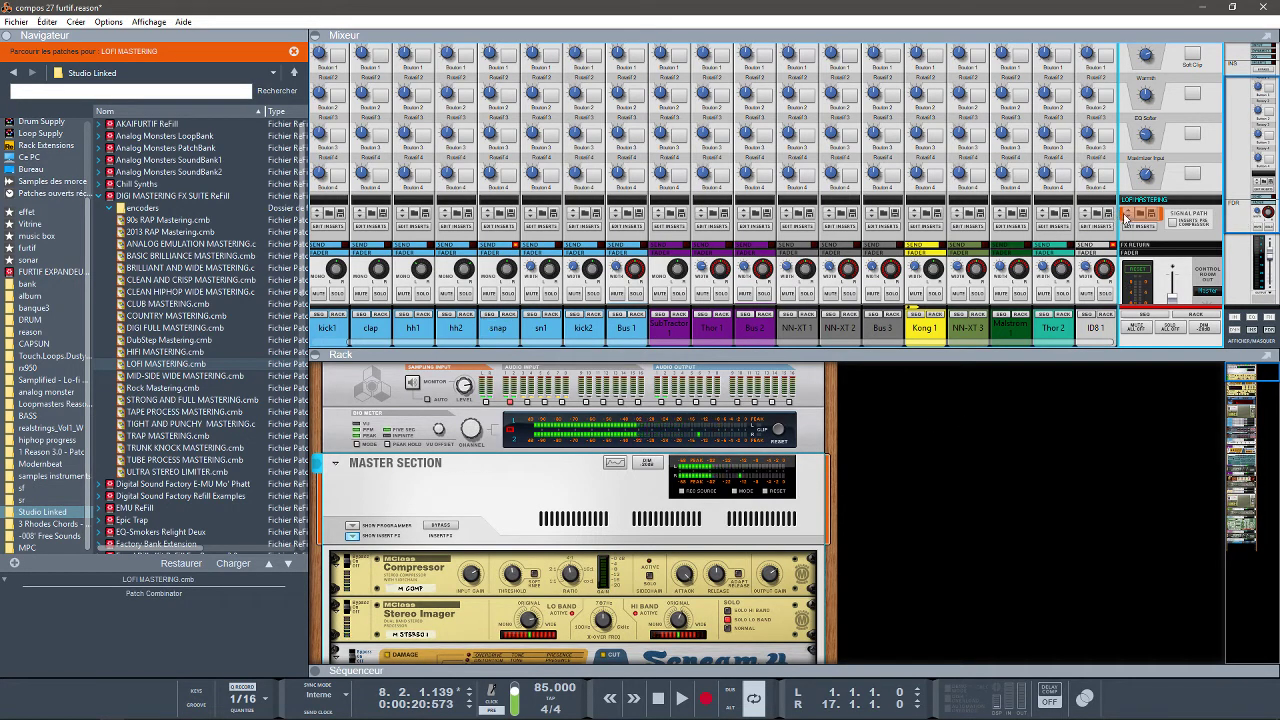
# Load the HIFI MASTERING patch into the master insert and toggle its bypass during playback, leaving the effect active.
pyautogui.click(1131, 215)
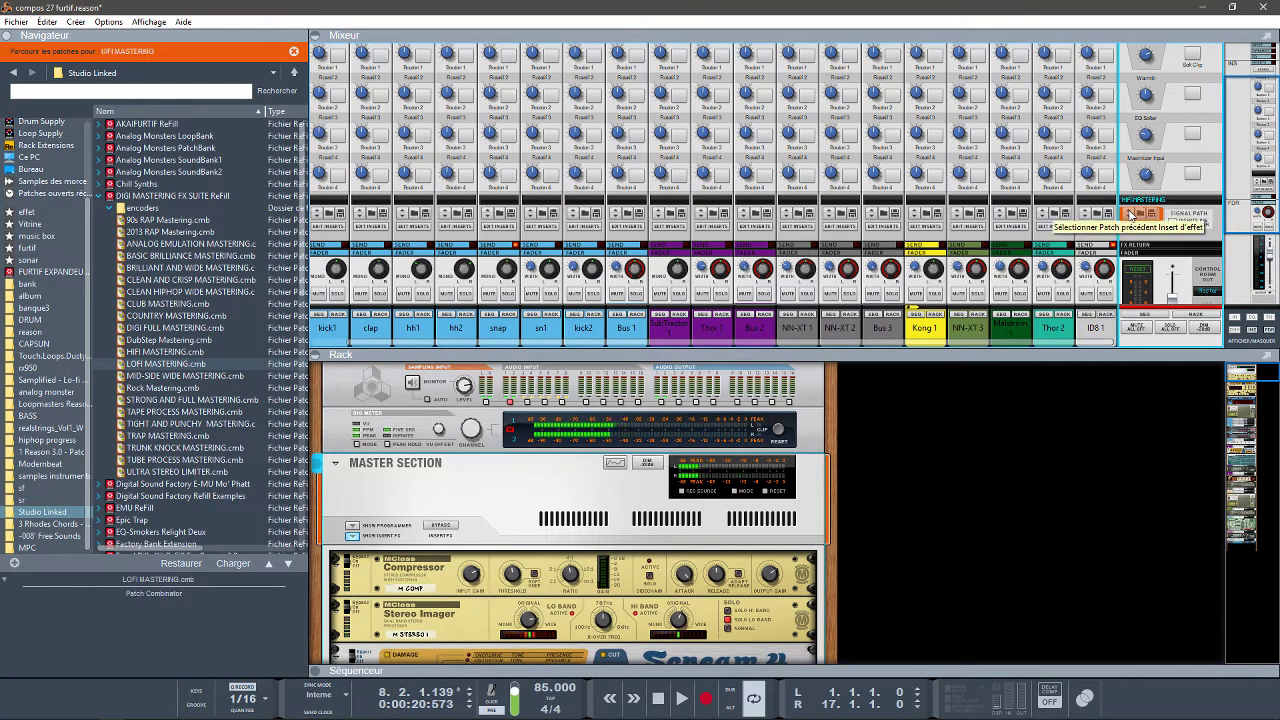
pyautogui.click(1131, 215)
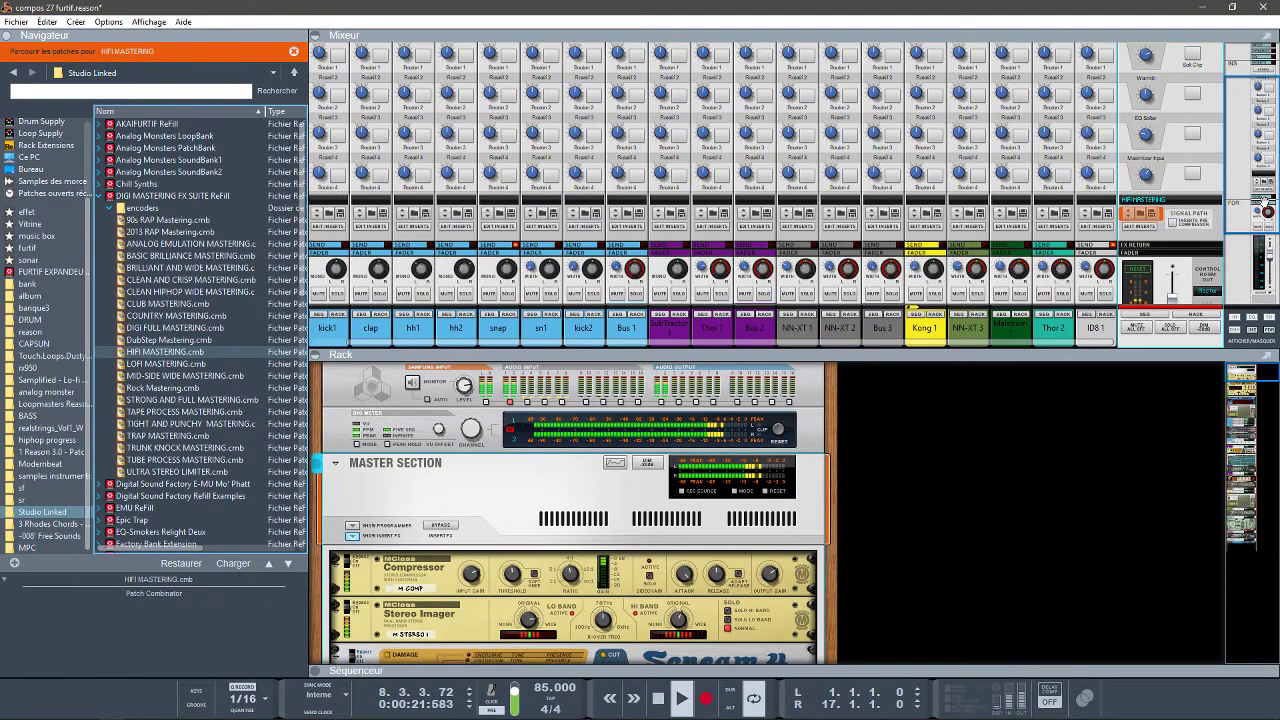
pyautogui.moveTo(1263, 202); pyautogui.dragTo(1245, 106)
pyautogui.click(1171, 83)
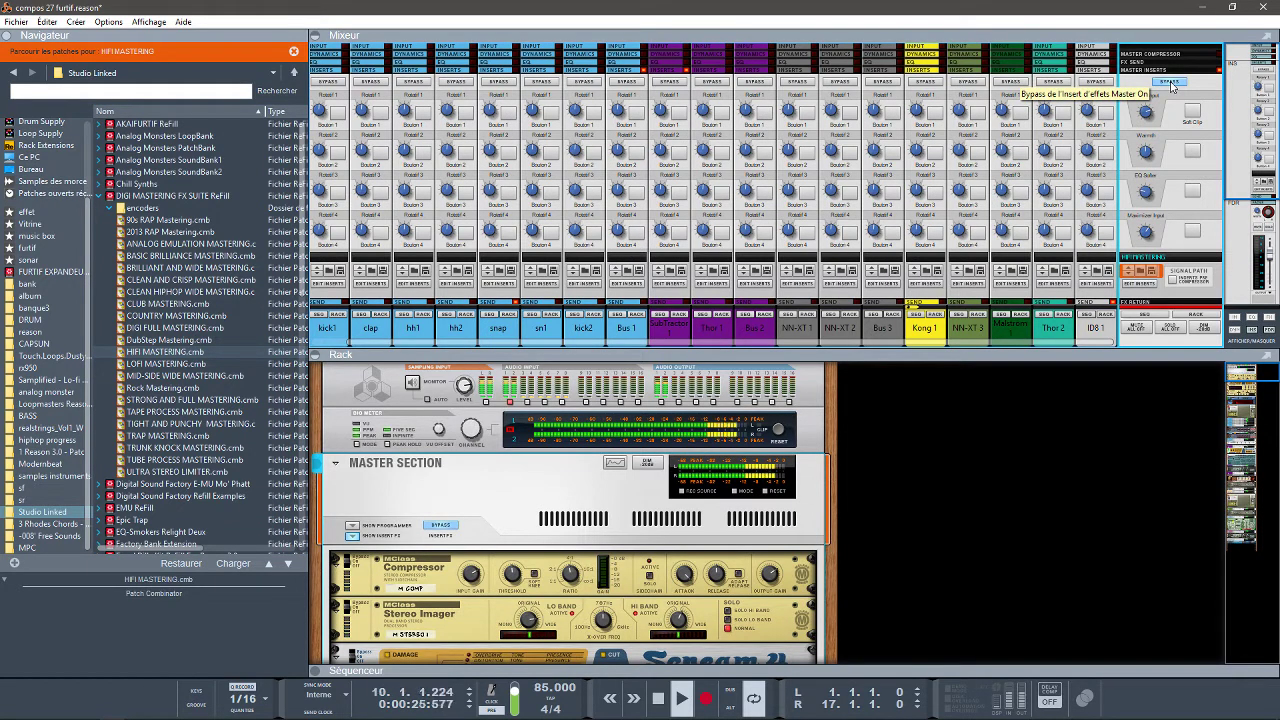
pyautogui.click(1171, 83)
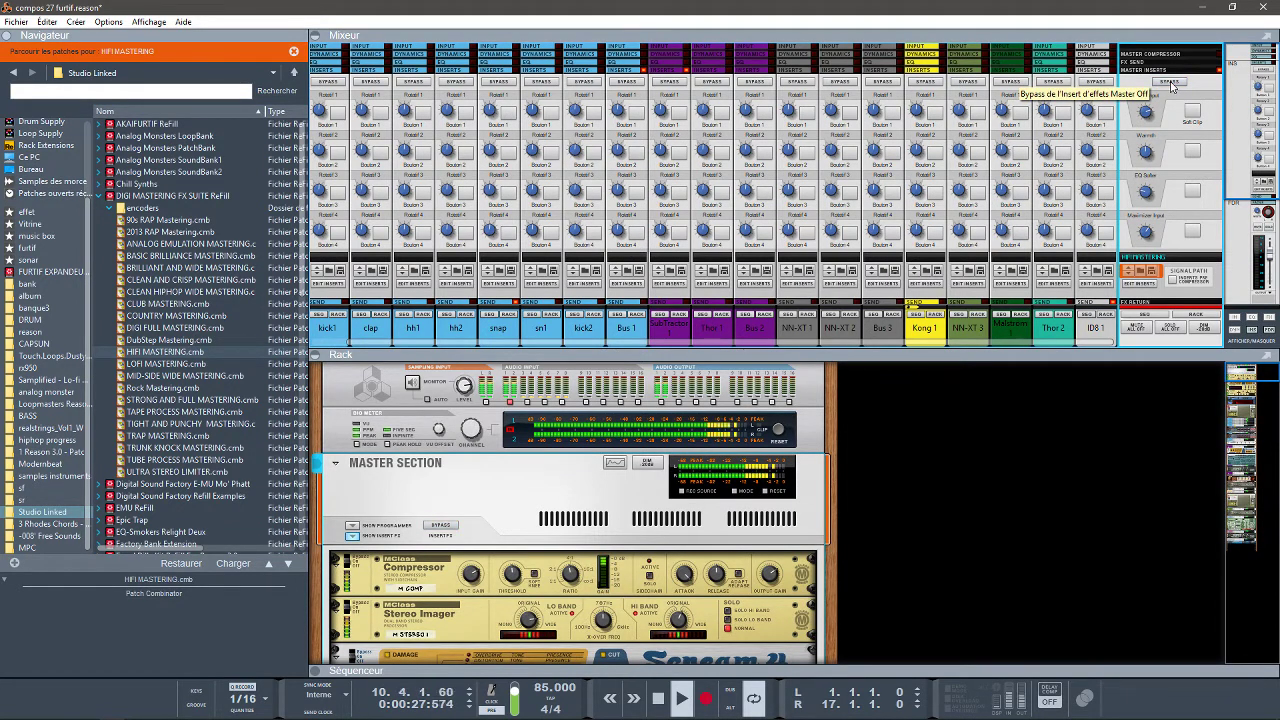
pyautogui.moveTo(1254, 119); pyautogui.dragTo(1258, 136)
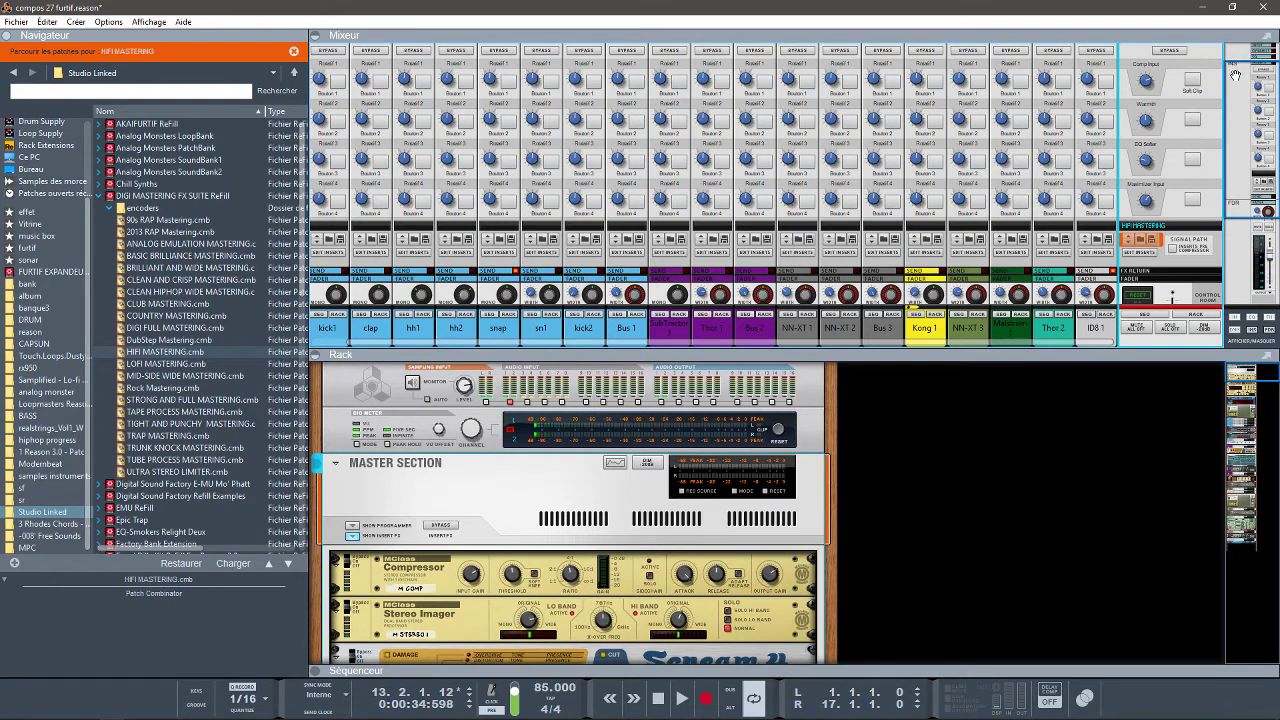
# Play the song through HIFI MASTERING while going over its Warmth, EQ Softer and Maximizer Input knobs and the master meter, and stop.
pyautogui.press('space')
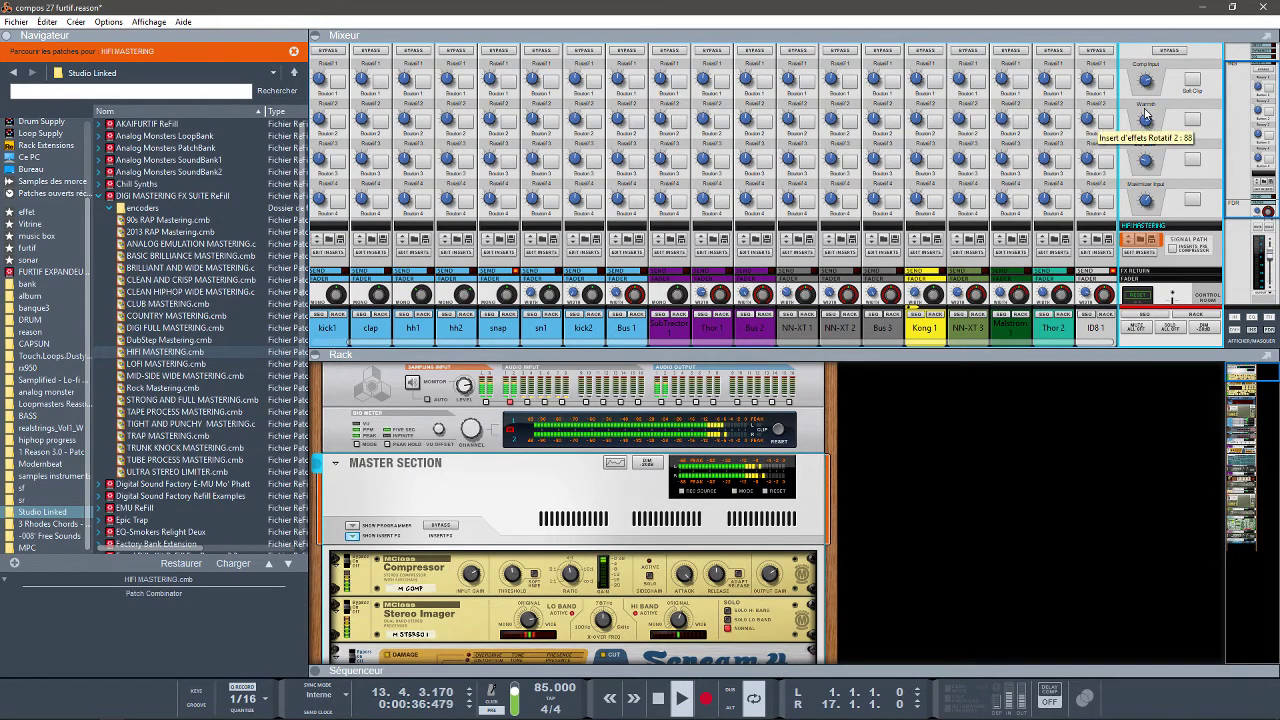
pyautogui.moveTo(1146, 115)
pyautogui.mouseDown()
pyautogui.moveTo(1144, 104)
pyautogui.moveTo(1152, 160)
pyautogui.moveTo(1146, 125)
pyautogui.mouseUp()
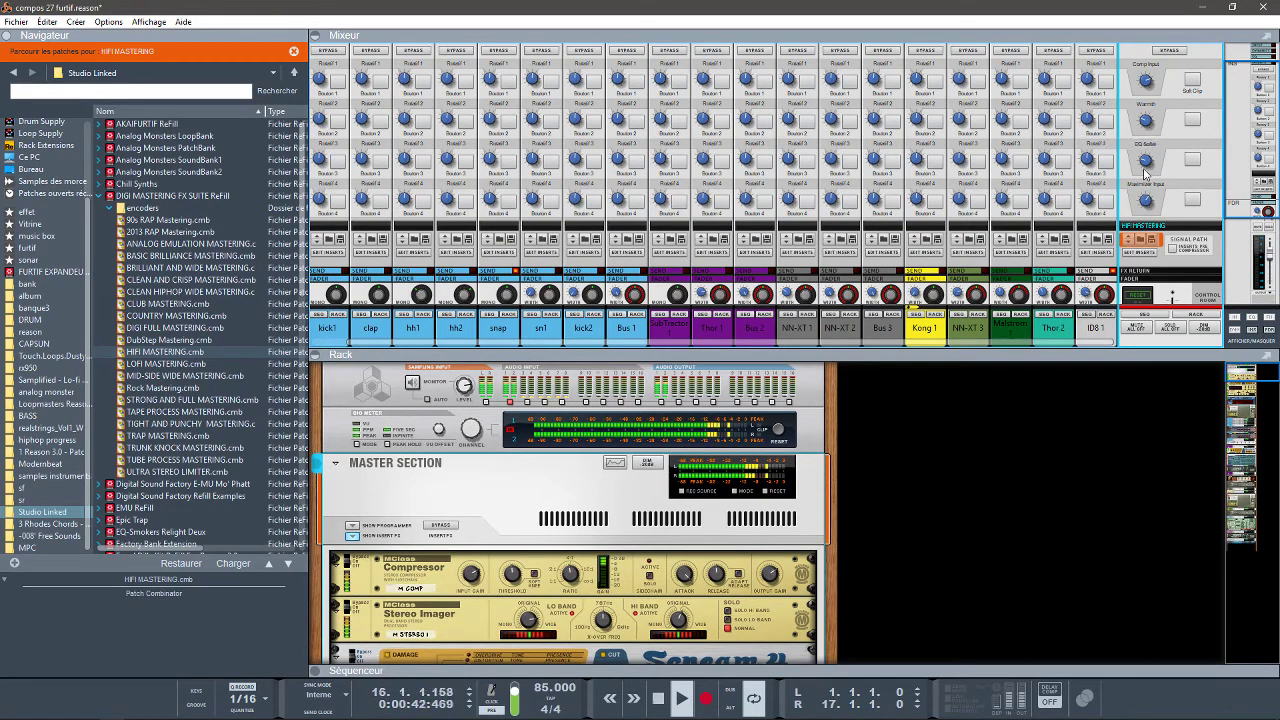
pyautogui.moveTo(1144, 152); pyautogui.dragTo(1160, 176)
pyautogui.moveTo(1146, 201)
pyautogui.mouseDown()
pyautogui.moveTo(1150, 232)
pyautogui.moveTo(1145, 198)
pyautogui.mouseUp()
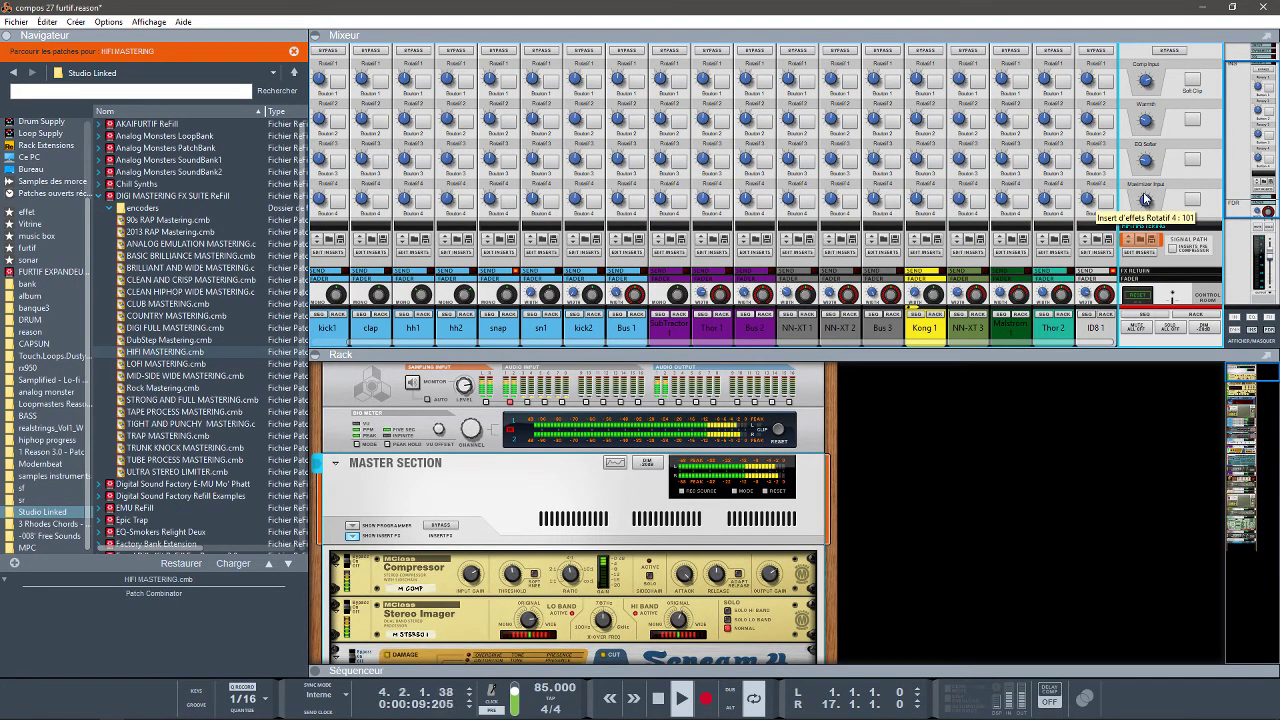
pyautogui.moveTo(1252, 190); pyautogui.dragTo(1256, 273)
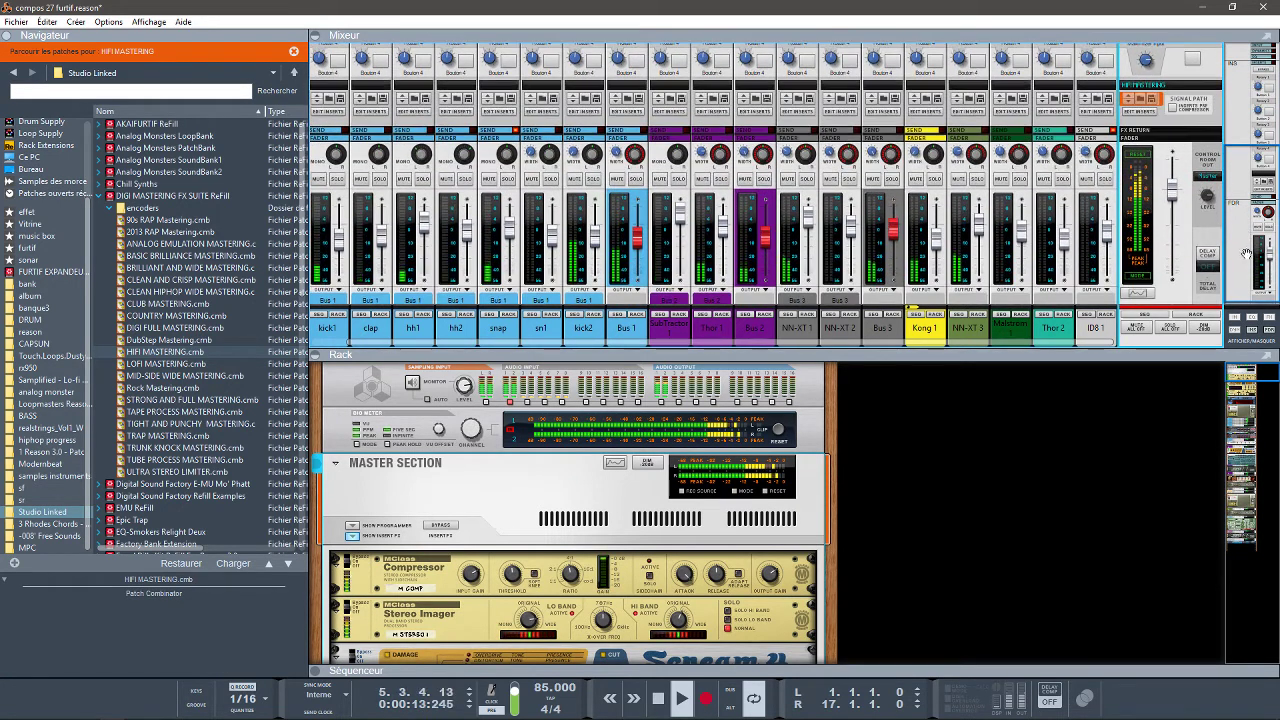
pyautogui.press('space')
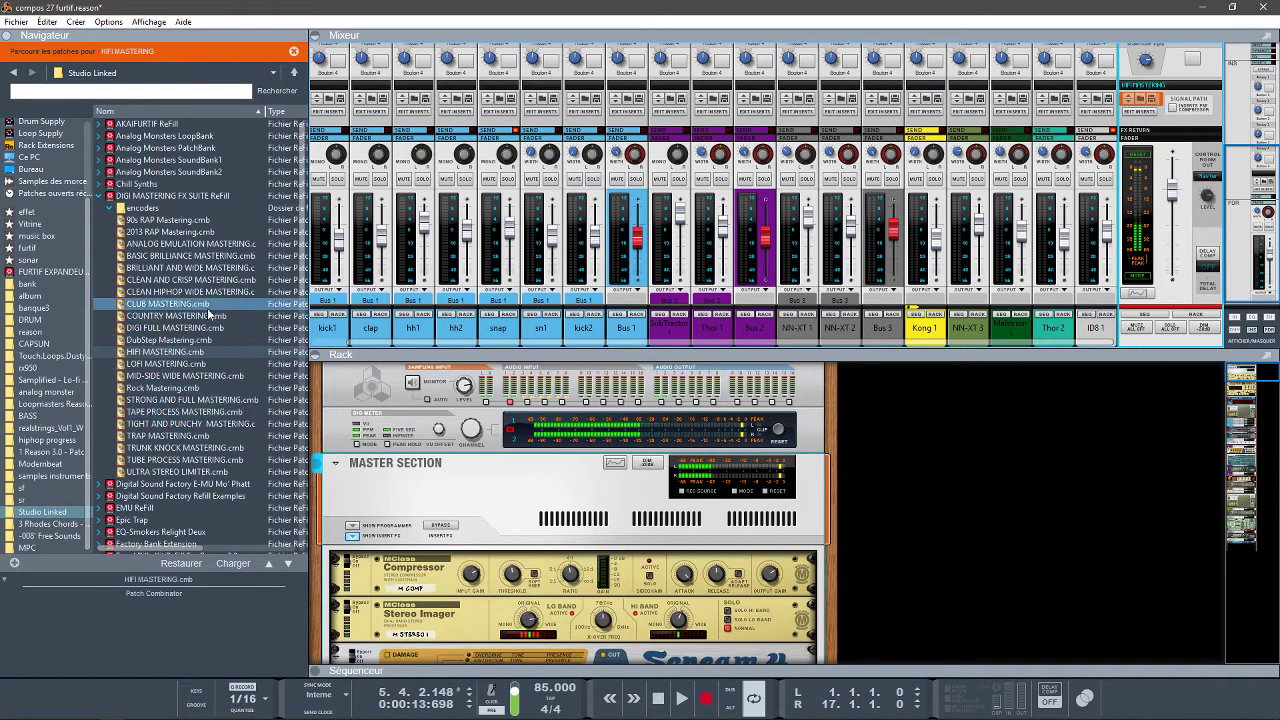
# Load the MID-SIDE WIDE MASTERING patch into the master insert and play a short passage of the song through it.
pyautogui.click(200, 376)
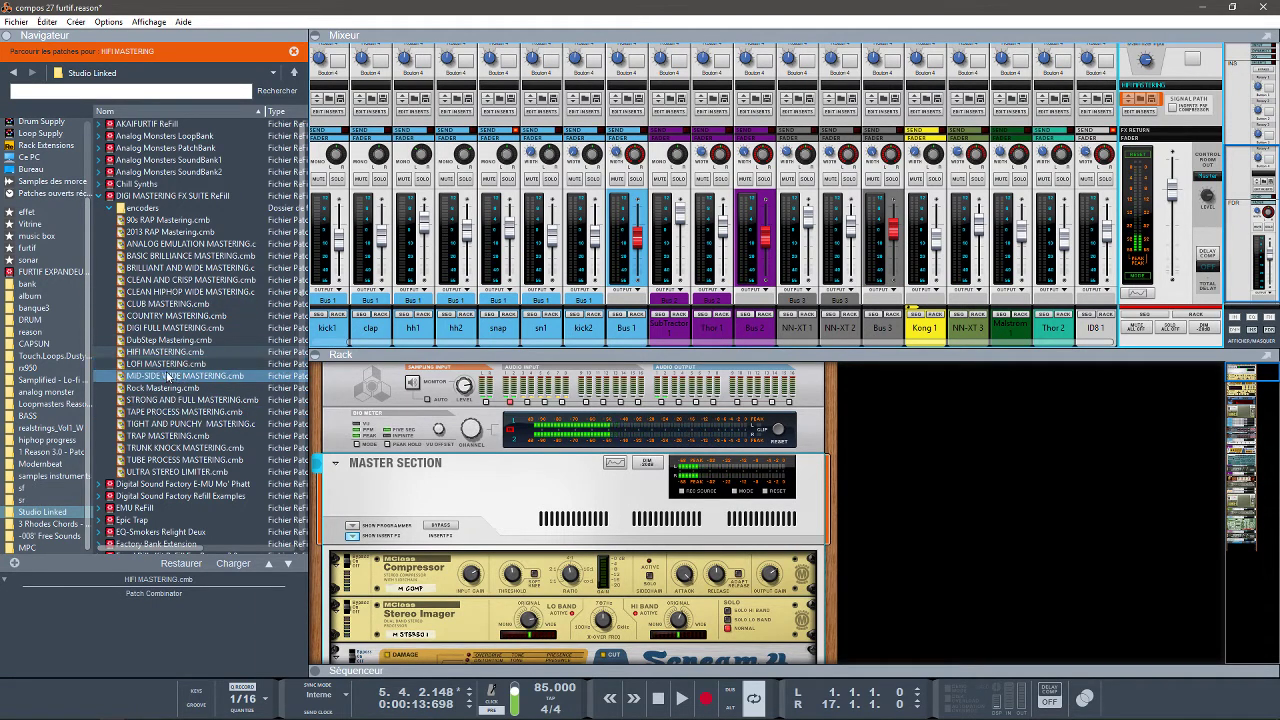
pyautogui.doubleClick(164, 379)
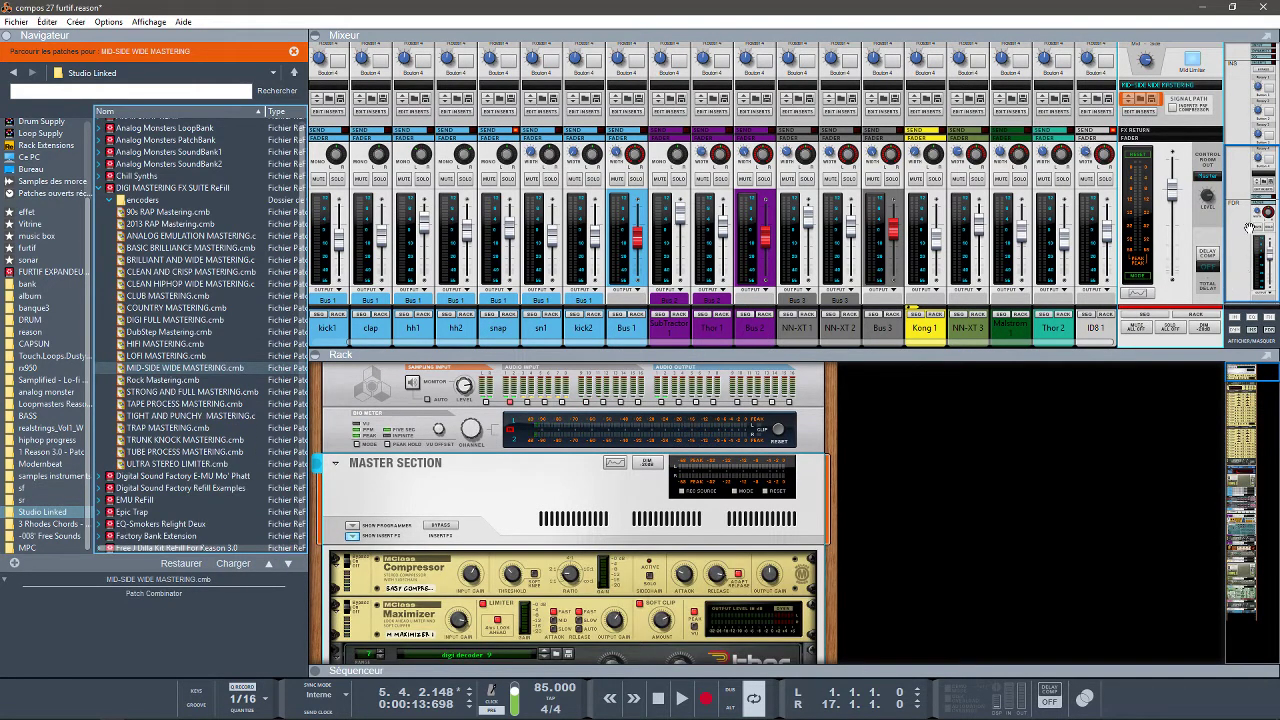
pyautogui.press('space')
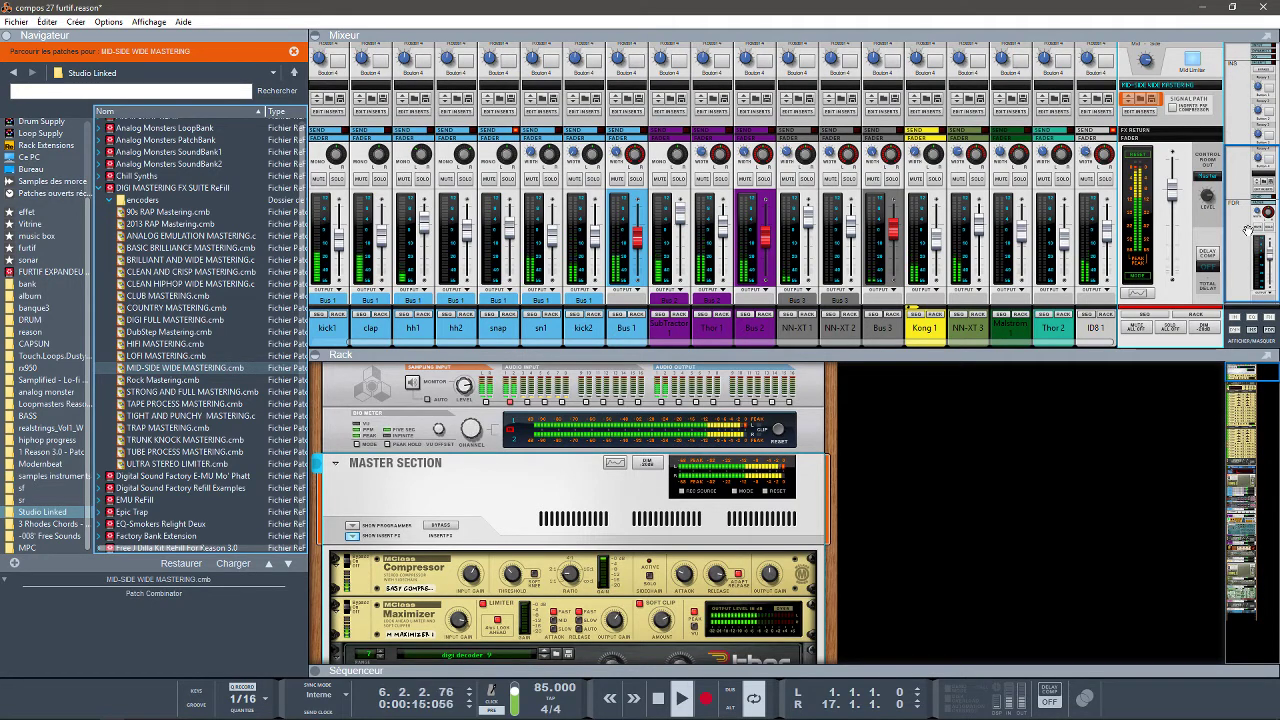
pyautogui.moveTo(1248, 231); pyautogui.dragTo(1248, 240)
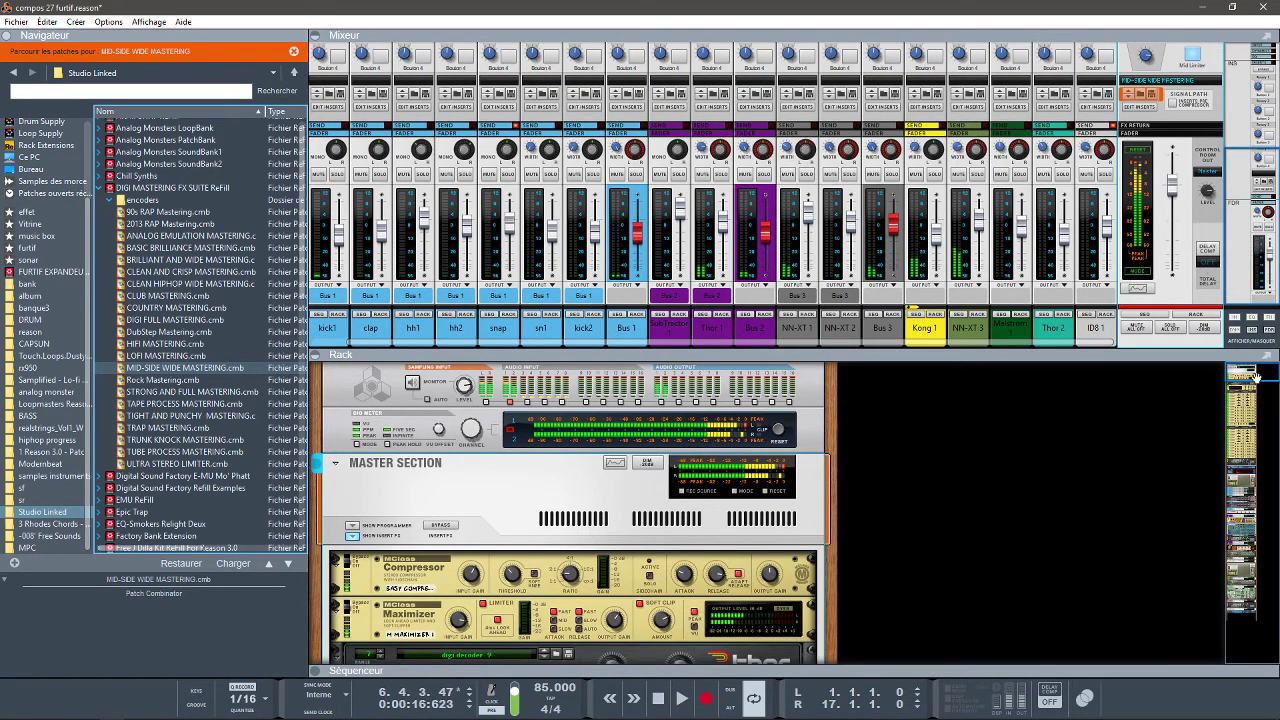
# Examine the MID-SIDE WIDE MASTERING device chain in the rack with the mixer folded away.
pyautogui.moveTo(1253, 372); pyautogui.dragTo(1258, 385)
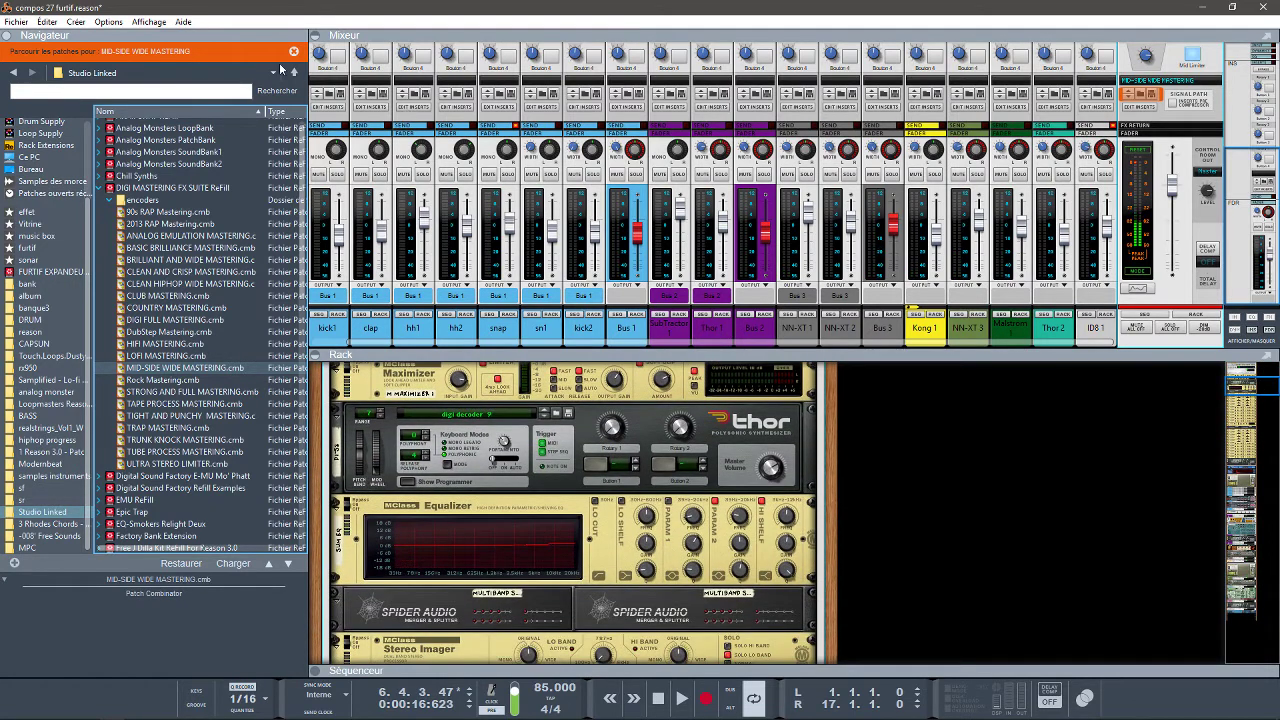
pyautogui.click(316, 36)
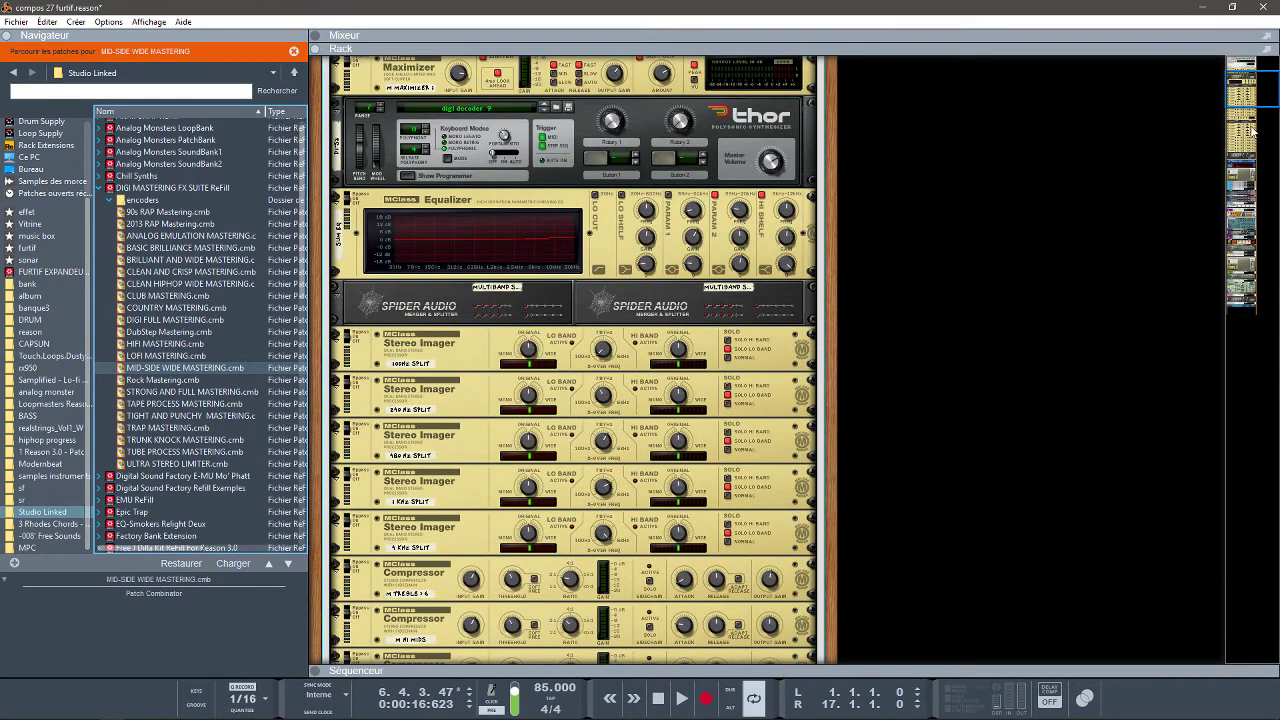
pyautogui.moveTo(1248, 93)
pyautogui.mouseDown()
pyautogui.moveTo(1262, 127)
pyautogui.moveTo(1242, 72)
pyautogui.mouseUp()
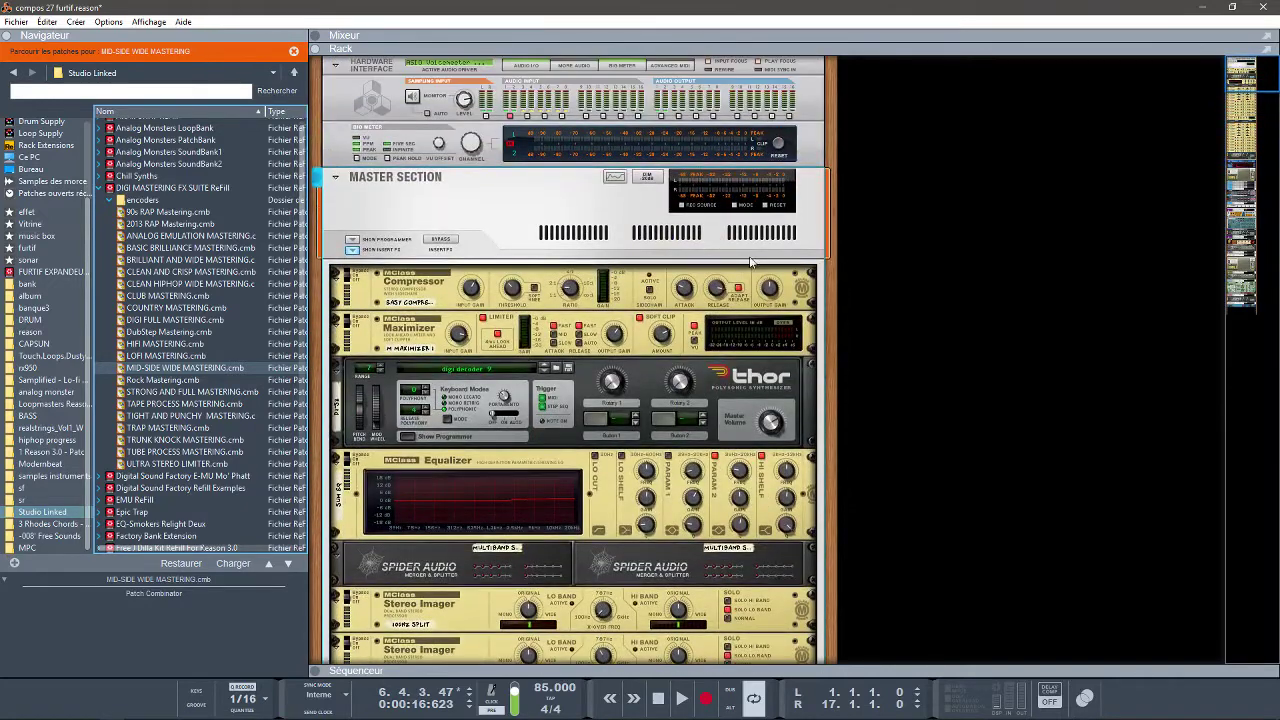
# Show the mixer with the rack folded away, and turn off Enable Side on the master insert during playback.
pyautogui.click(310, 37)
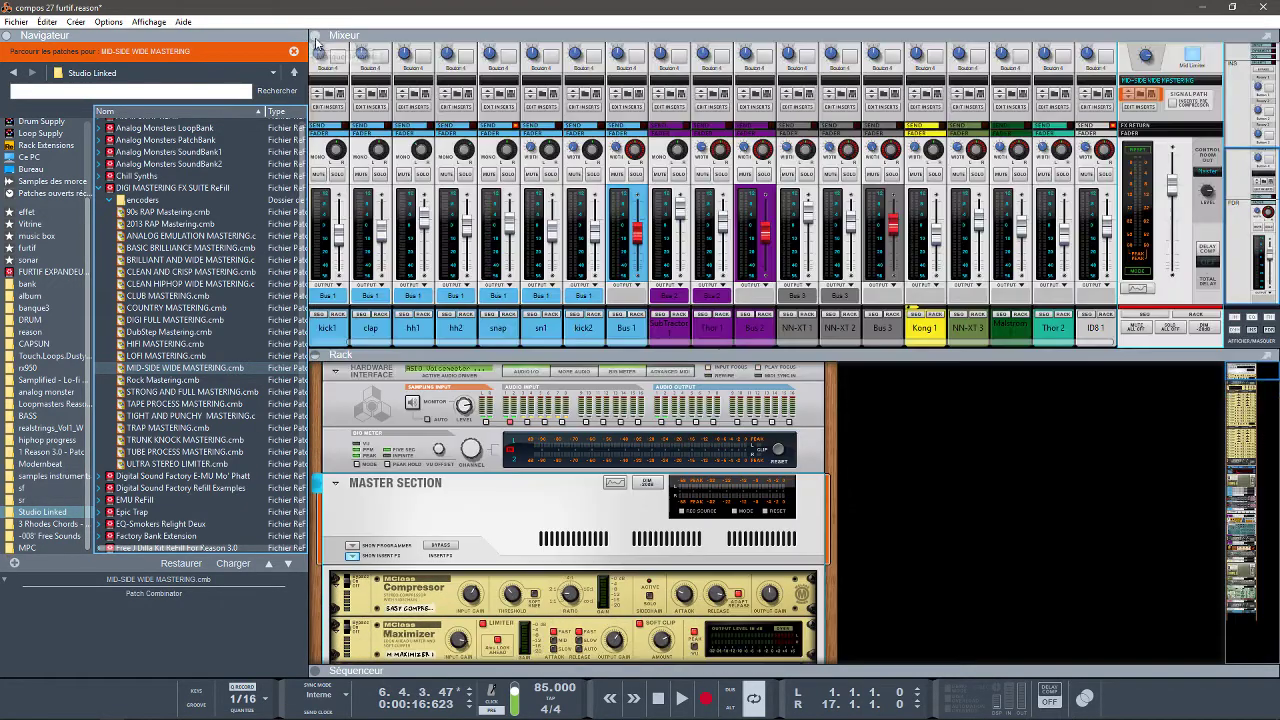
pyautogui.click(318, 357)
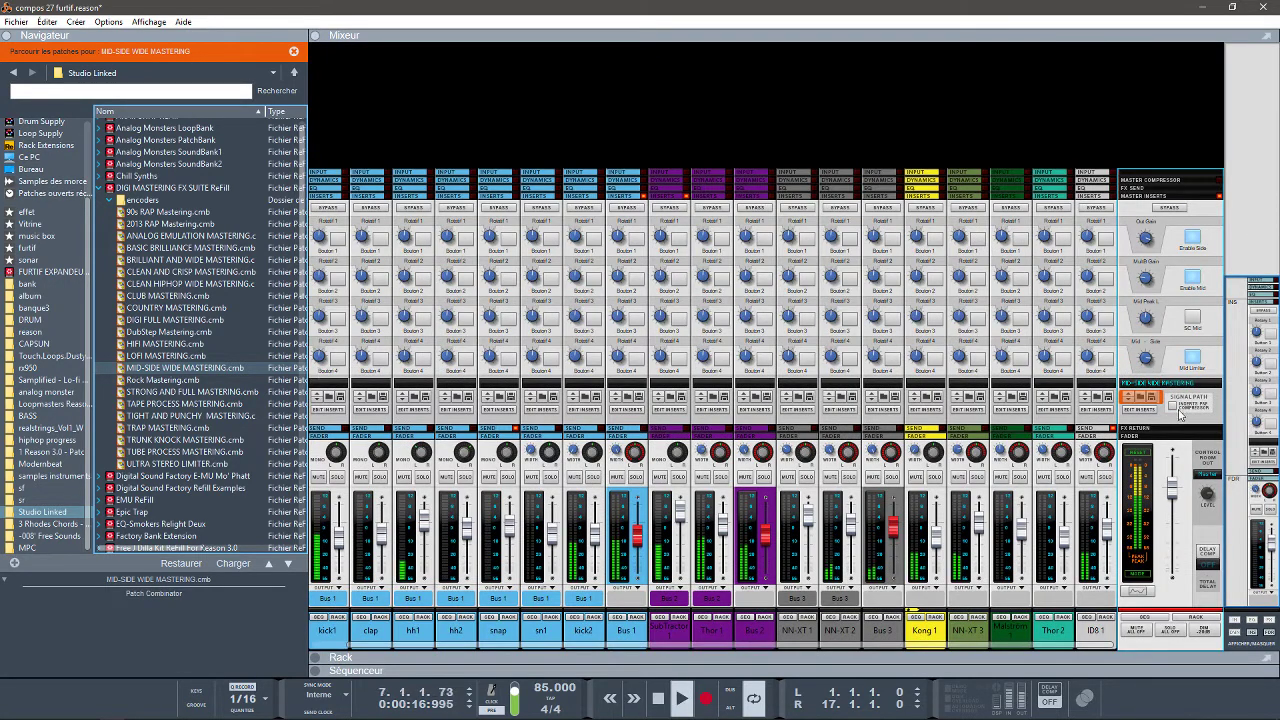
pyautogui.click(1191, 240)
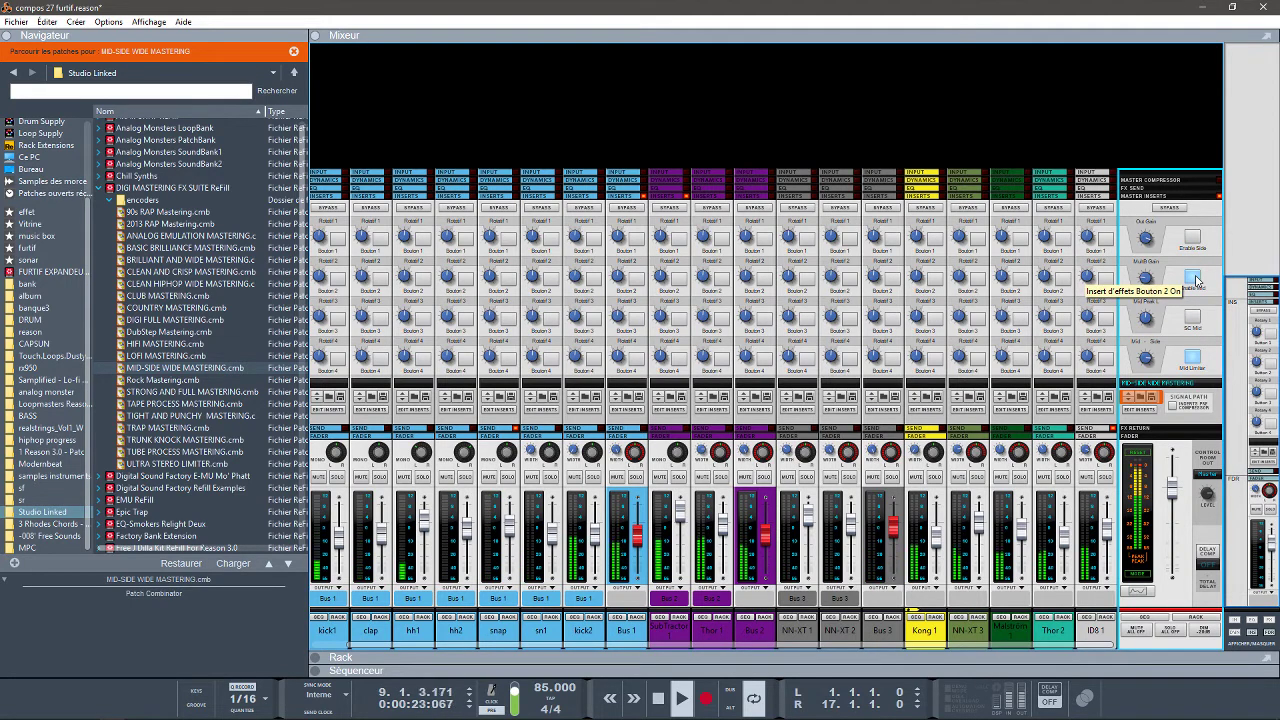
# Compare the master insert with Enable Mid and Enable Side toggled during playback, leave both on, and try its gain and Mid-Side knobs.
pyautogui.click(1195, 278)
pyautogui.click(1195, 241)
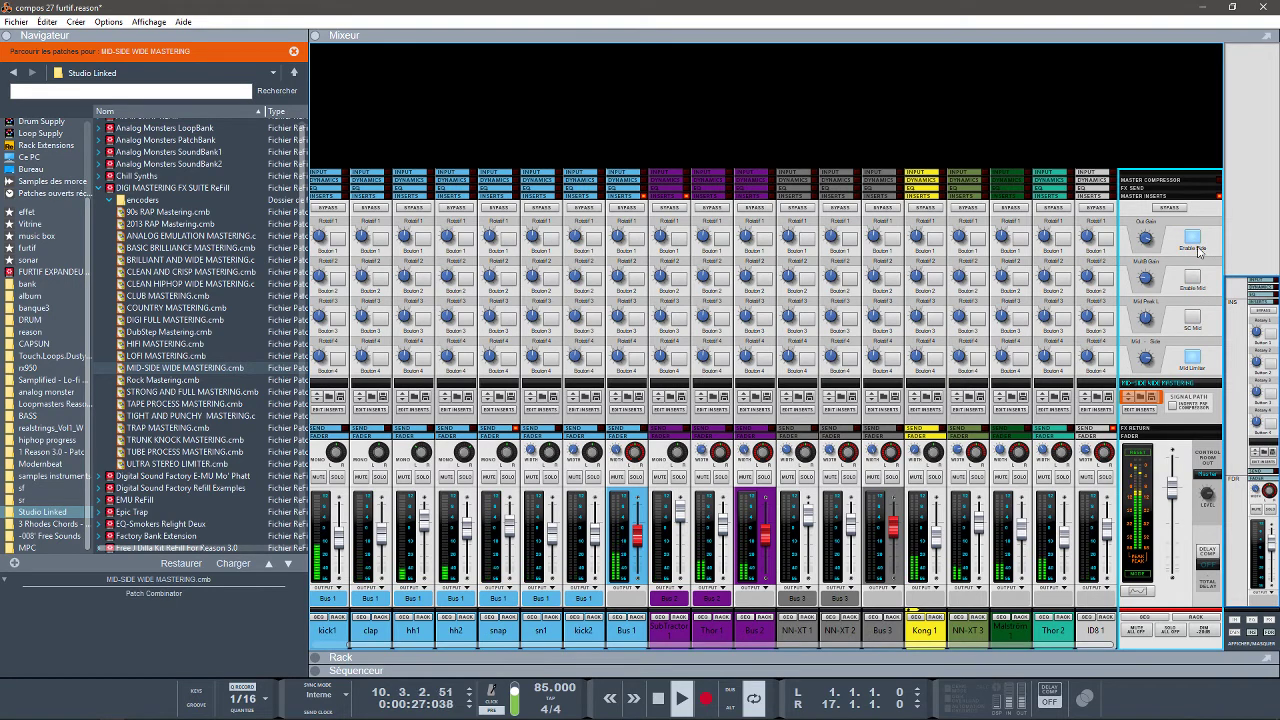
pyautogui.click(1191, 241)
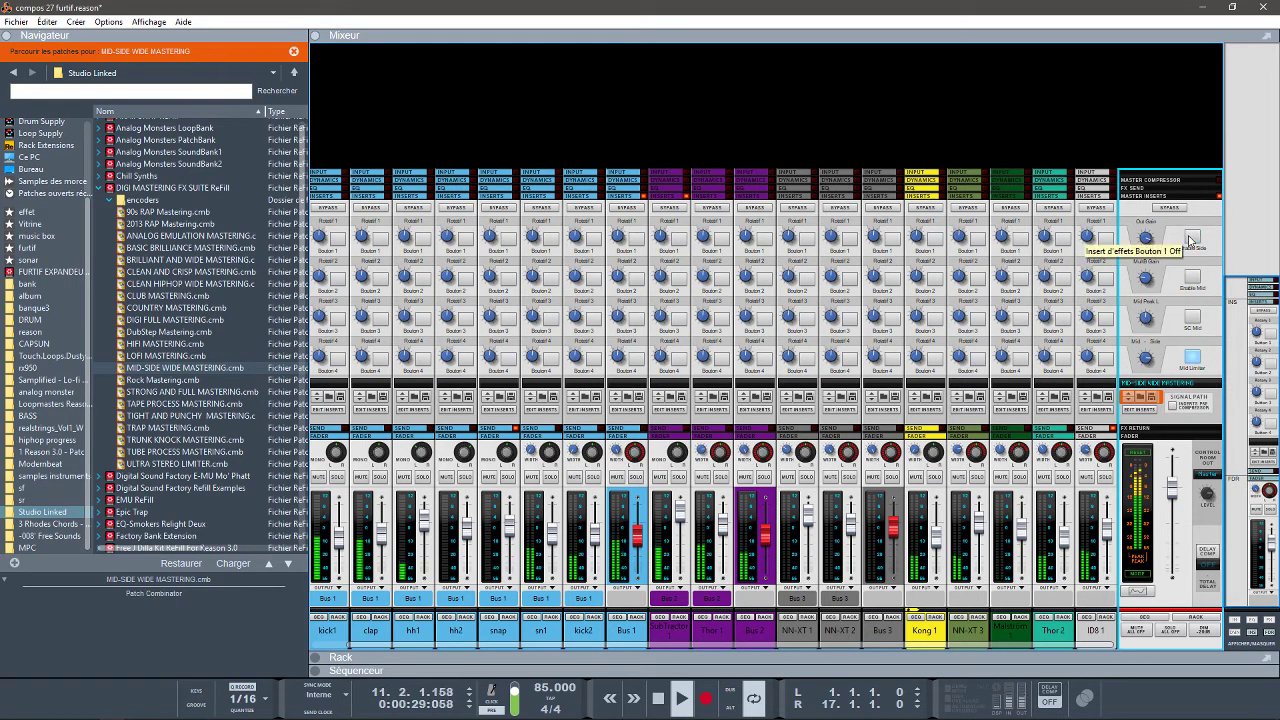
pyautogui.click(1196, 244)
pyautogui.click(1192, 278)
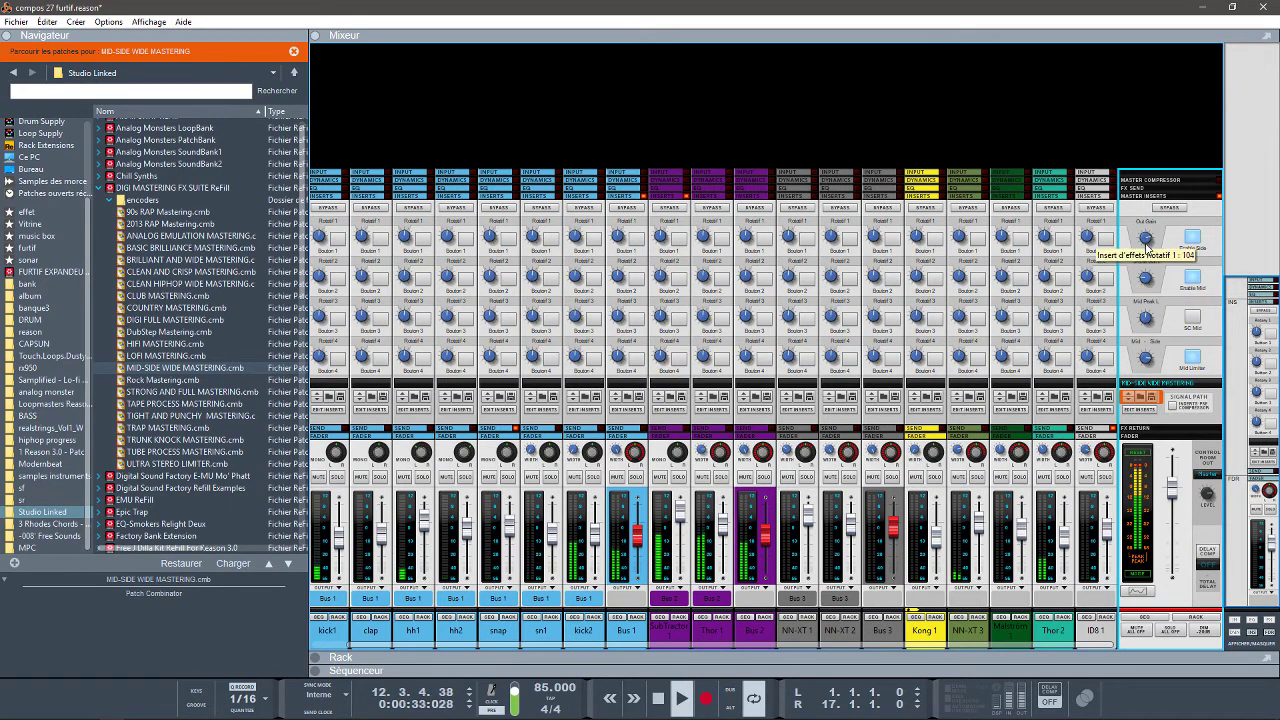
pyautogui.moveTo(1146, 281)
pyautogui.mouseDown()
pyautogui.moveTo(1147, 247)
pyautogui.moveTo(1146, 265)
pyautogui.mouseUp()
pyautogui.moveTo(1146, 360)
pyautogui.mouseDown()
pyautogui.moveTo(1160, 406)
pyautogui.moveTo(1140, 367)
pyautogui.mouseUp()
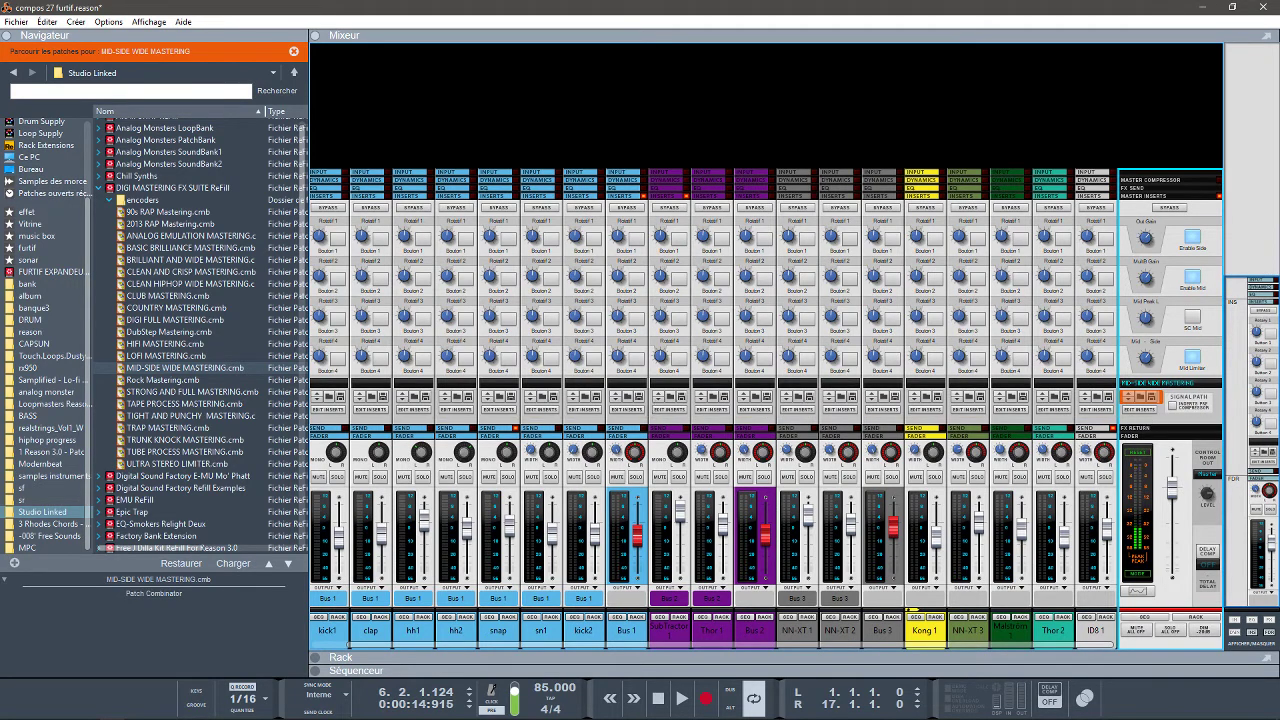
# Load the TAPE PROCESS MASTERING patch into the master insert and show its devices in the rack alongside the insert controls in the mixer.
pyautogui.click(1152, 387)
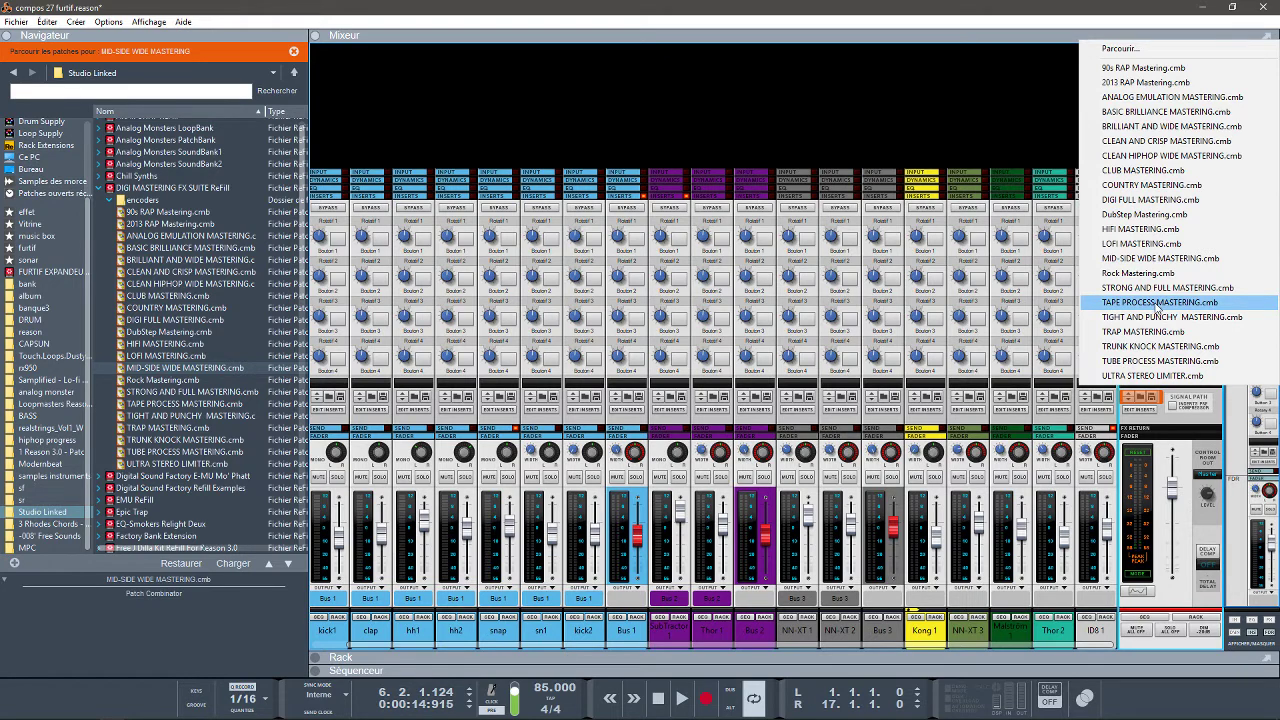
pyautogui.click(1157, 302)
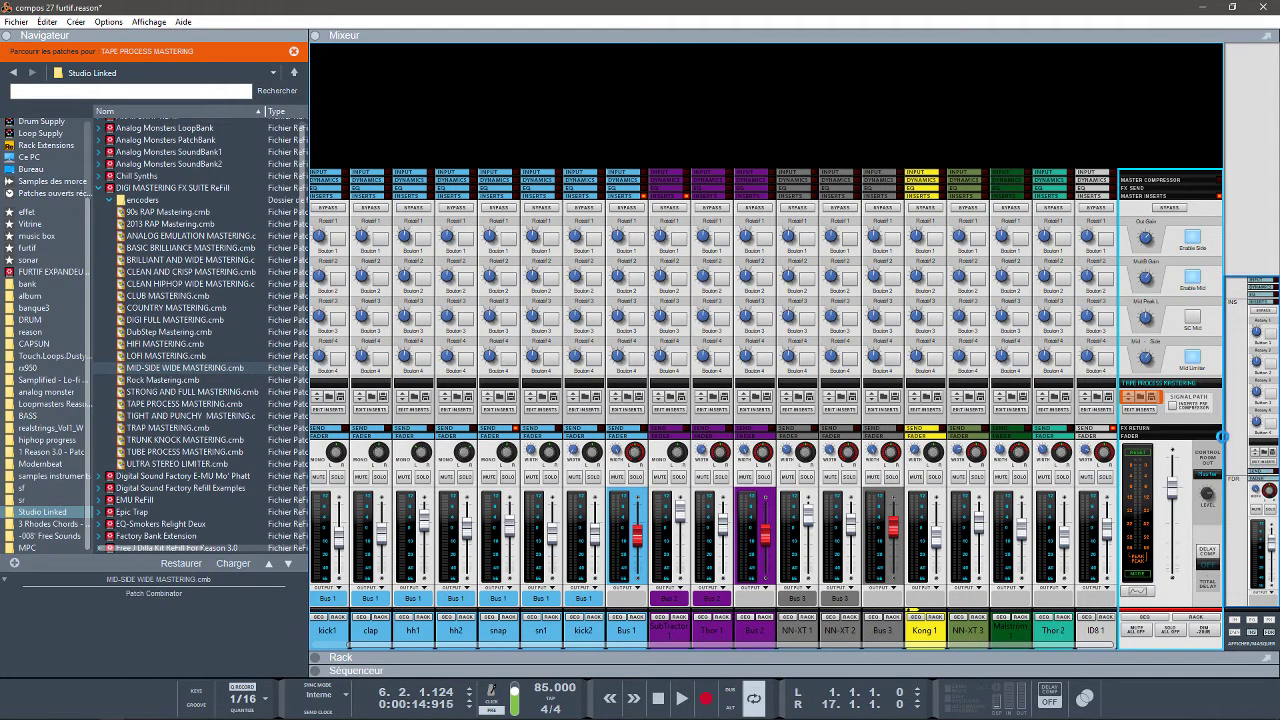
pyautogui.click(1140, 409)
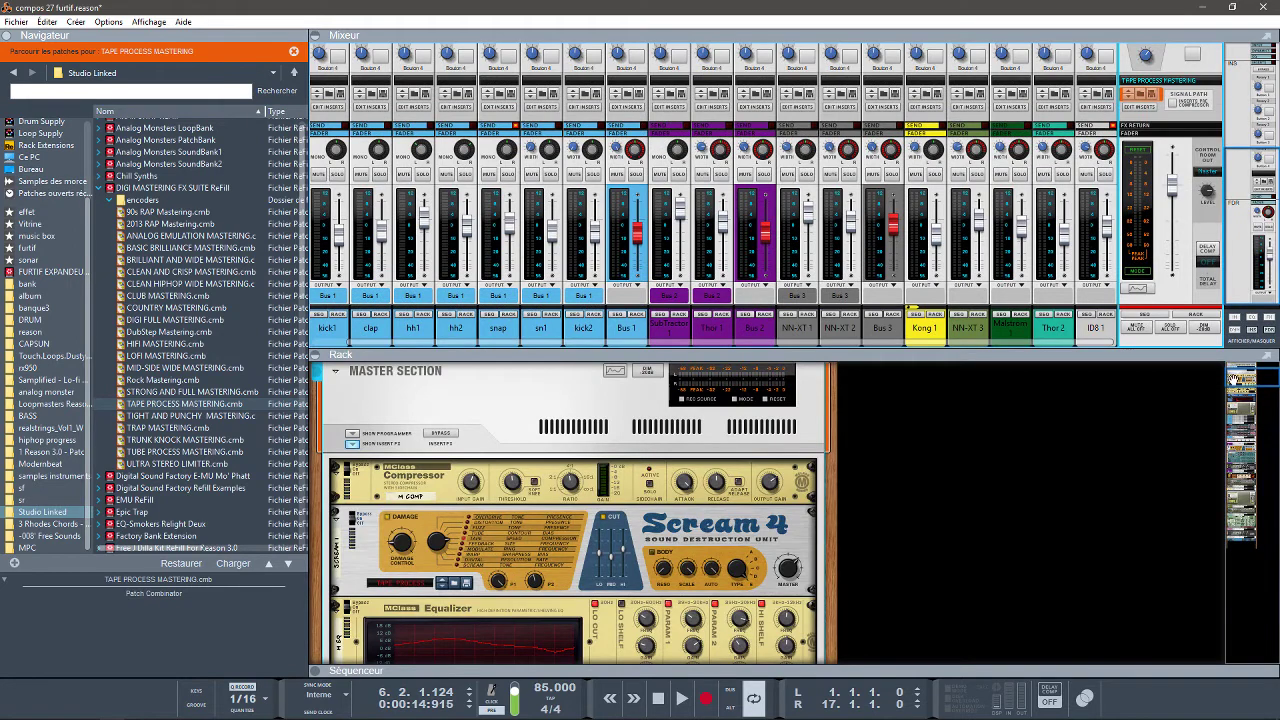
pyautogui.moveTo(1237, 379)
pyautogui.mouseDown()
pyautogui.moveTo(1237, 390)
pyautogui.moveTo(1229, 368)
pyautogui.mouseUp()
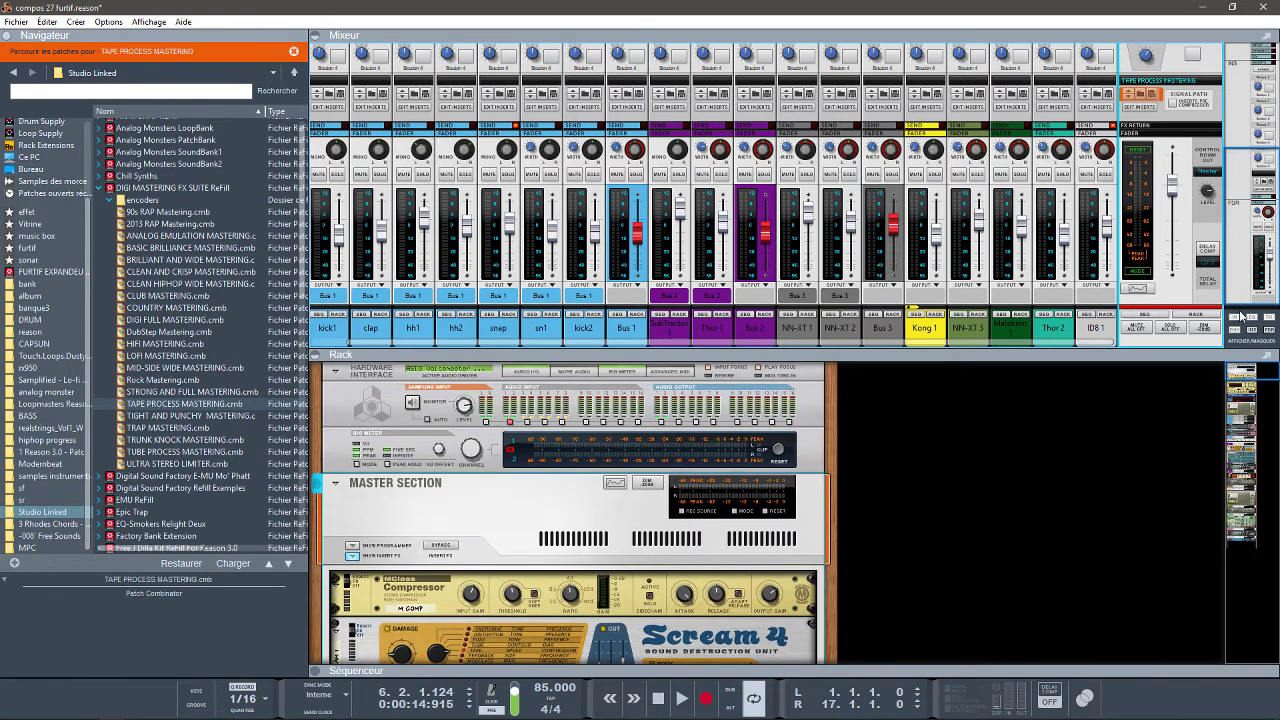
pyautogui.moveTo(1237, 279); pyautogui.dragTo(1233, 263)
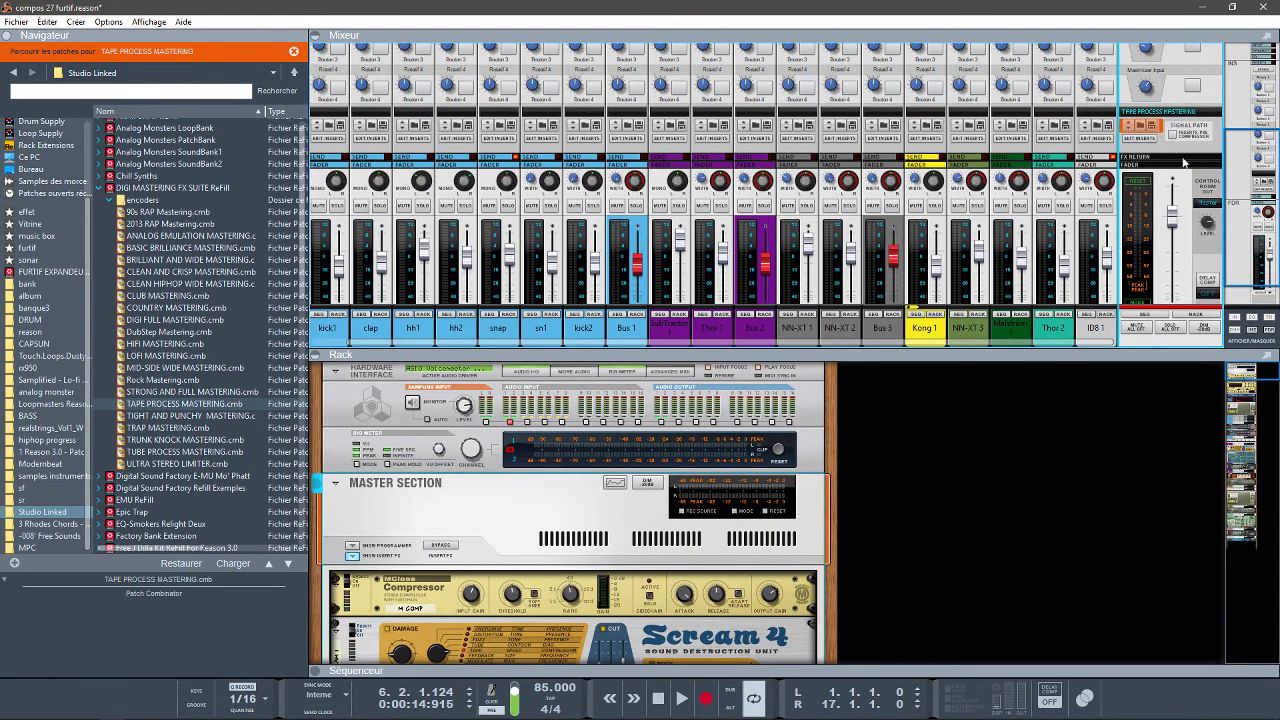
pyautogui.moveTo(1265, 212); pyautogui.dragTo(1238, 112)
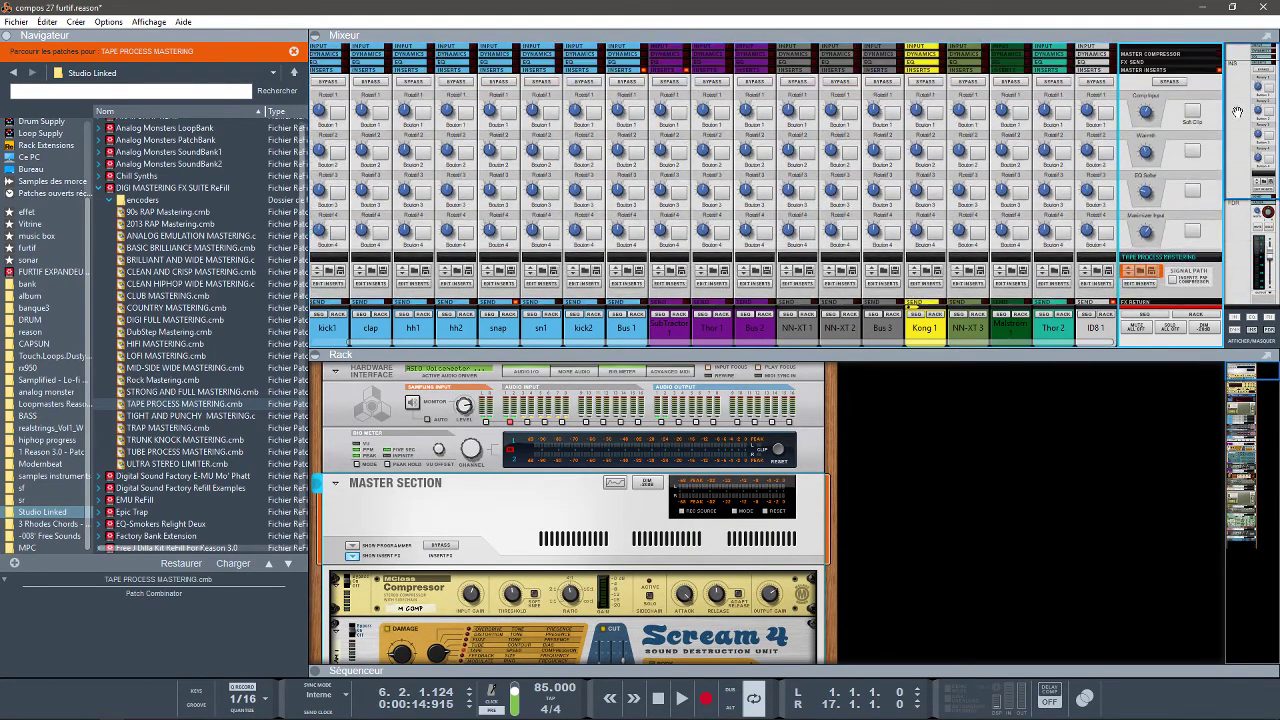
# Play the song from the start with the master insert bypassed, and switch the bypass off to hear TAPE PROCESS MASTERING.
pyautogui.click(1169, 82)
pyautogui.press('KP_0')
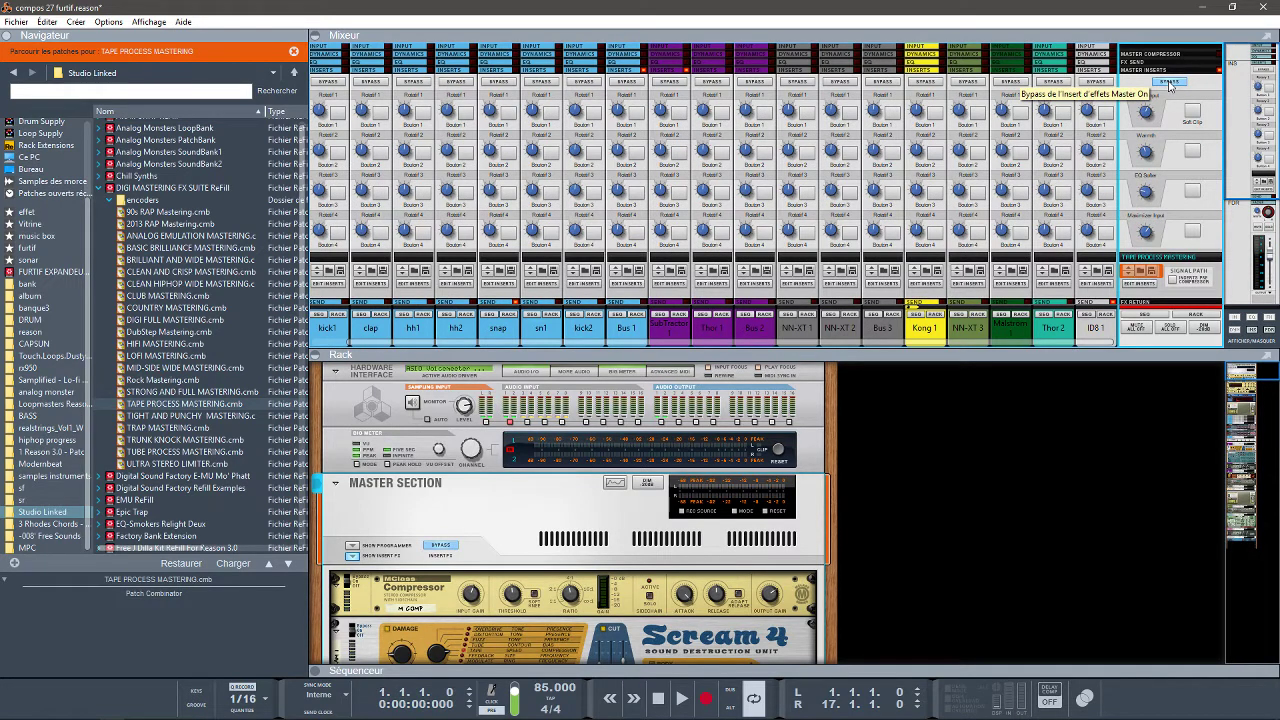
pyautogui.press('space')
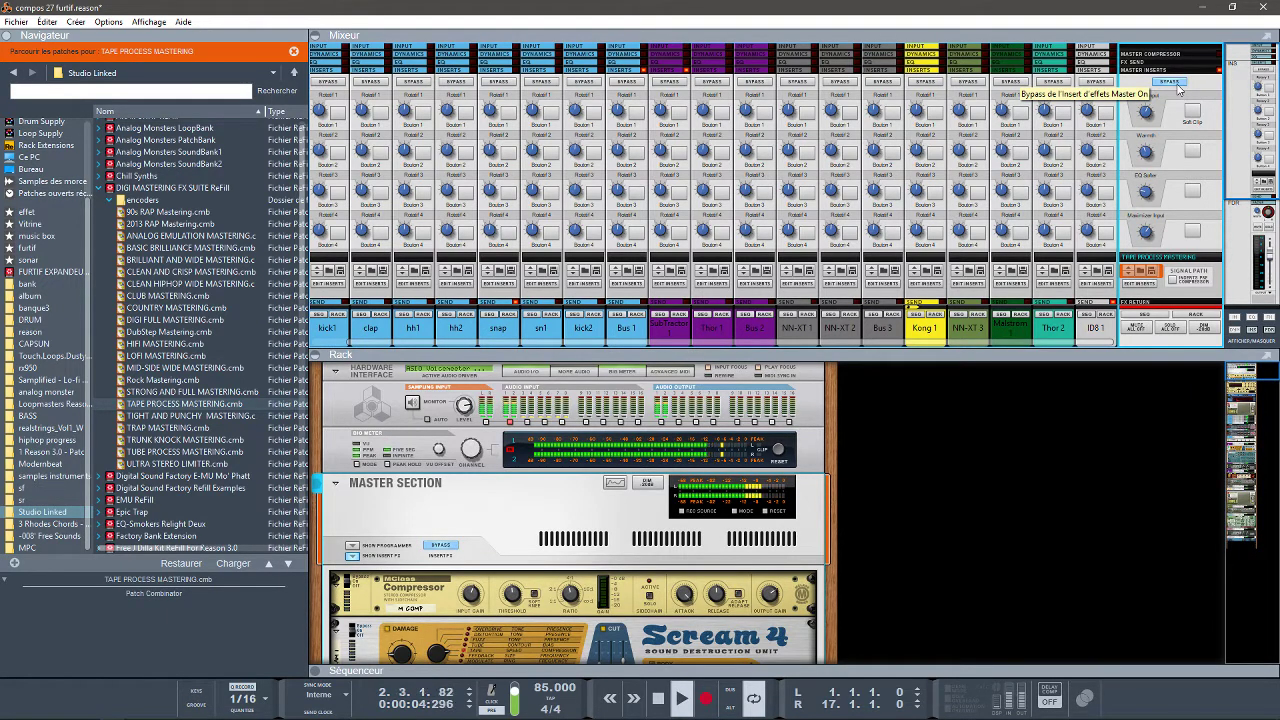
pyautogui.click(1177, 84)
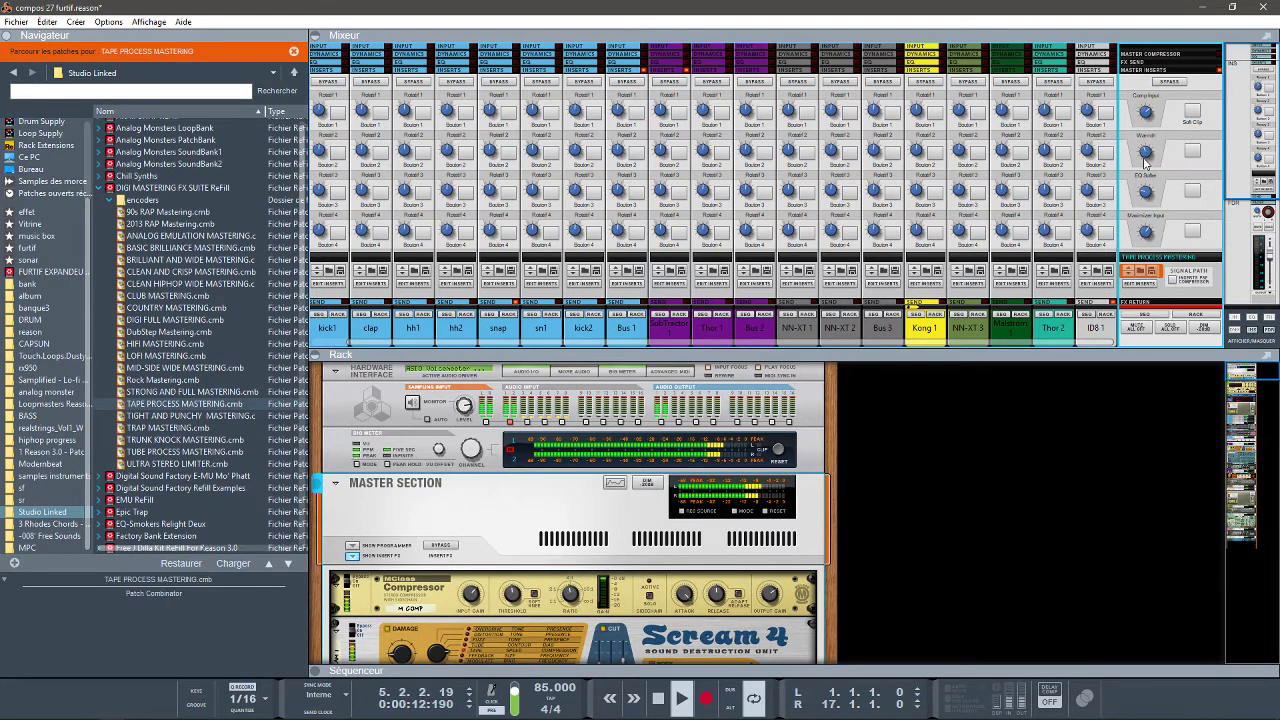
# Go over the Warmth, EQ Softer and Maximizer Input knobs of TAPE PROCESS MASTERING while the song plays.
pyautogui.moveTo(1143, 156)
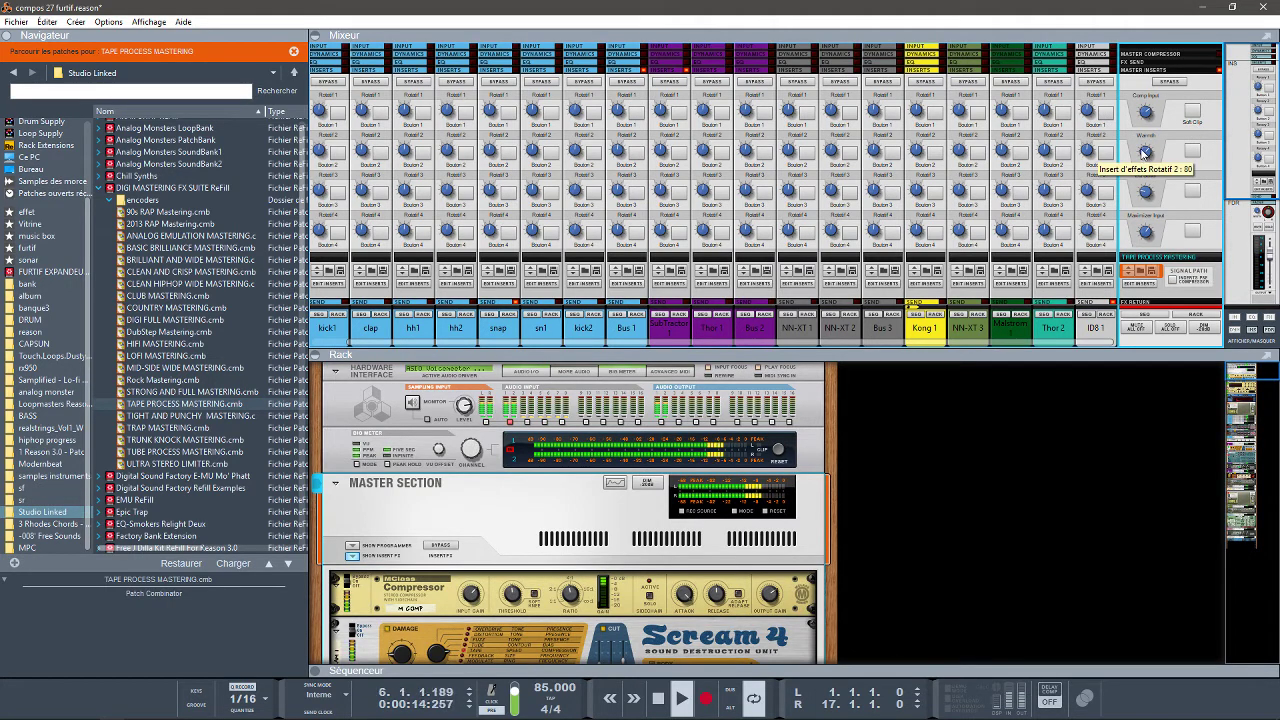
pyautogui.moveTo(1143, 195)
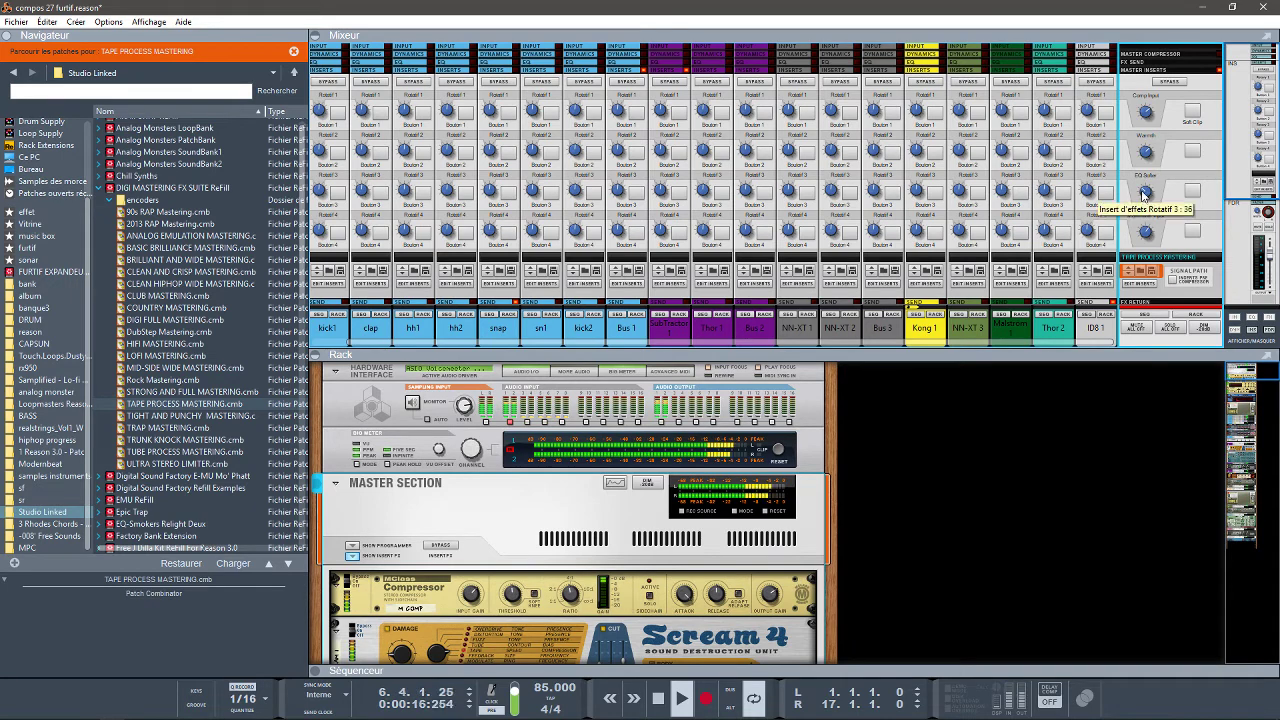
pyautogui.moveTo(1138, 177)
pyautogui.mouseDown()
pyautogui.moveTo(1139, 163)
pyautogui.moveTo(1151, 212)
pyautogui.moveTo(1137, 194)
pyautogui.mouseUp()
pyautogui.moveTo(1149, 245)
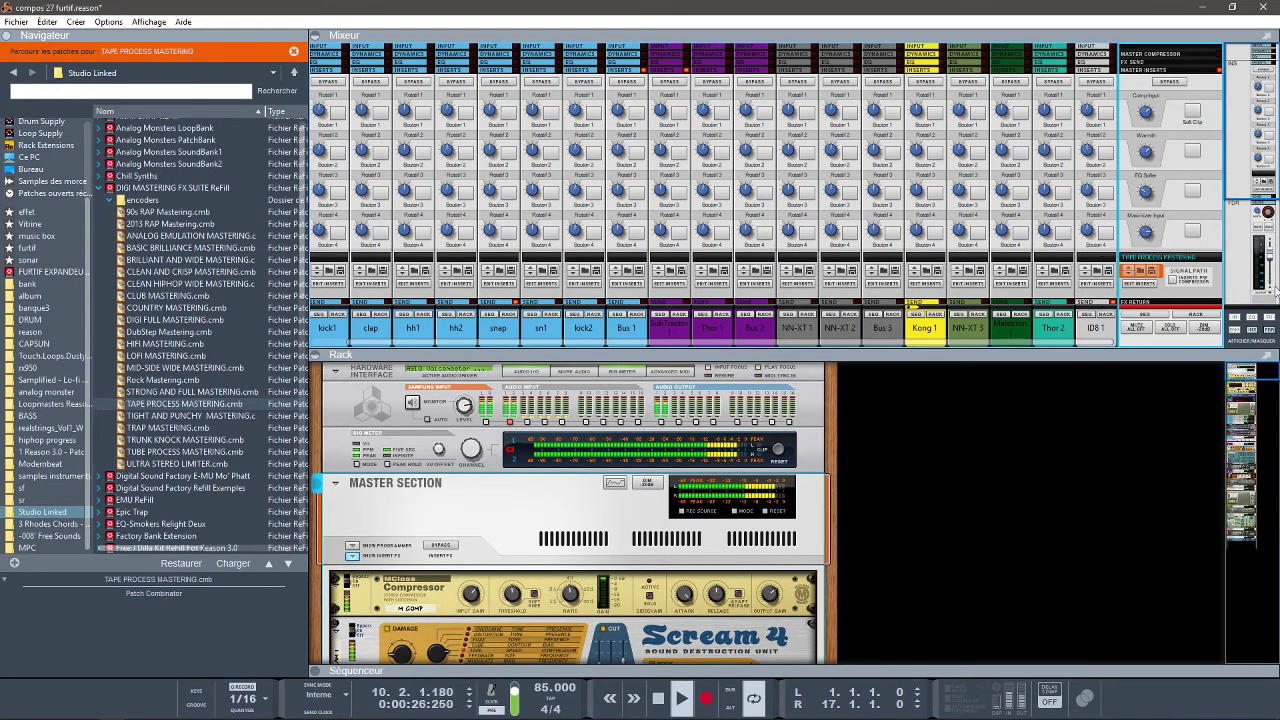
# Compare the song with the master insert bypass and Soft Clip switched on and off, leaving both off, and stop playback.
pyautogui.moveTo(1251, 372)
pyautogui.mouseDown()
pyautogui.moveTo(1254, 384)
pyautogui.moveTo(1262, 354)
pyautogui.mouseUp()
pyautogui.click(1175, 83)
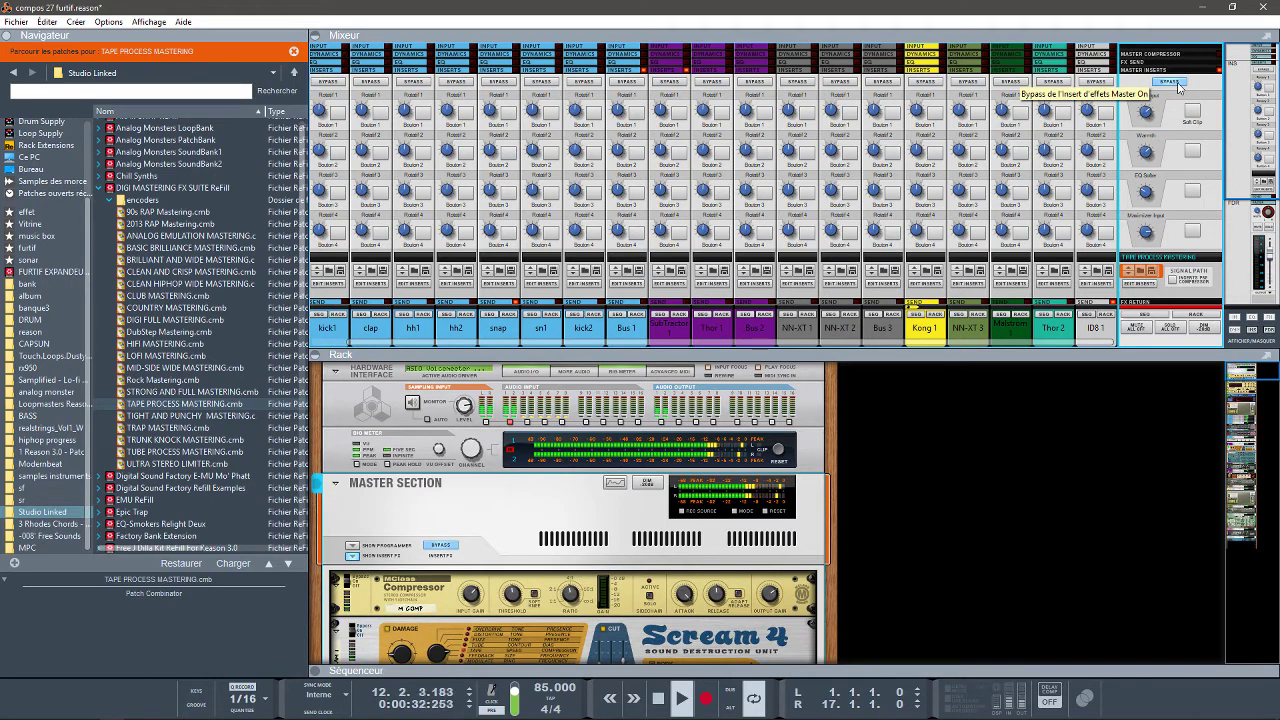
pyautogui.click(1178, 86)
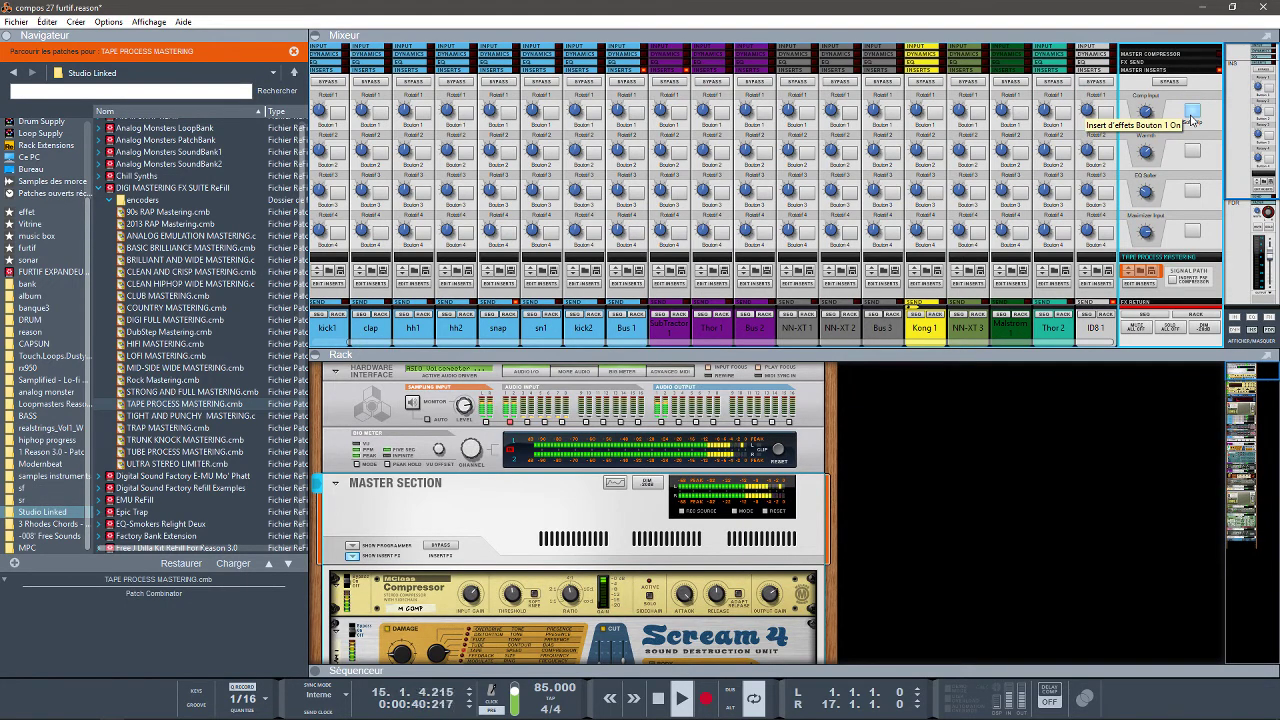
pyautogui.click(1190, 118)
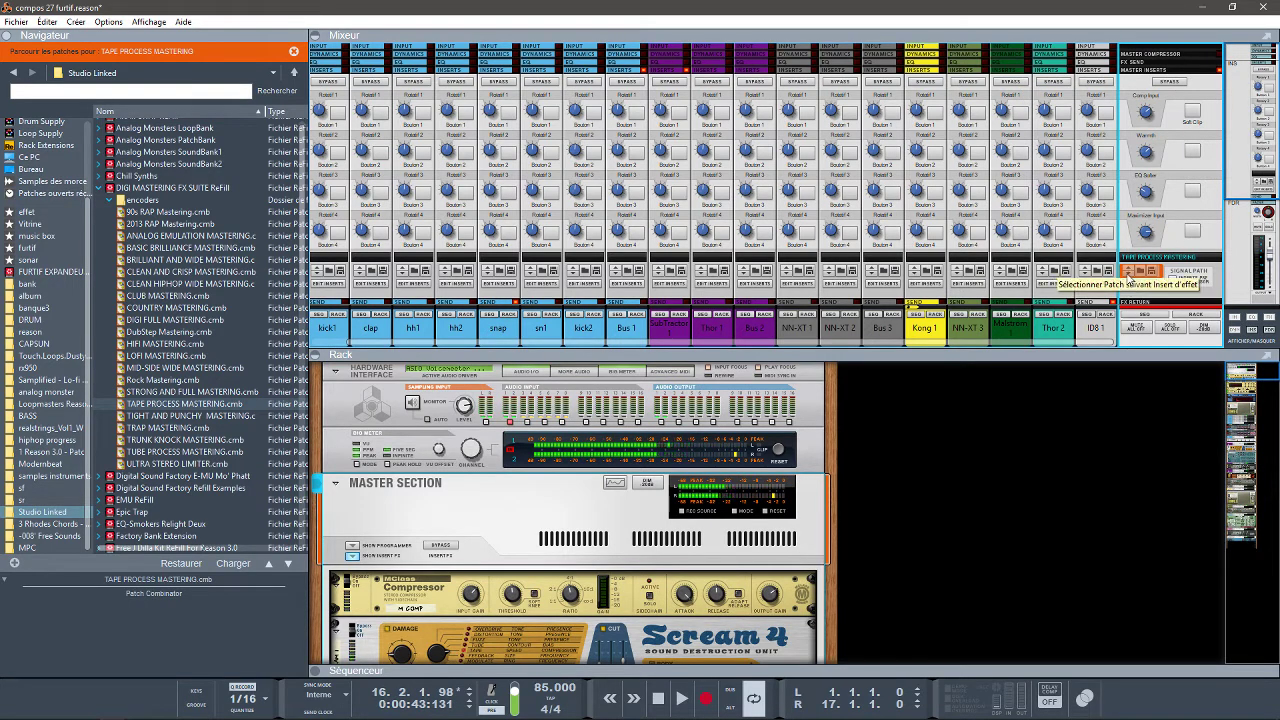
# Load the TRAP MASTERING patch into the master insert and play the song first bypassed, then with the insert active.
pyautogui.click(1139, 267)
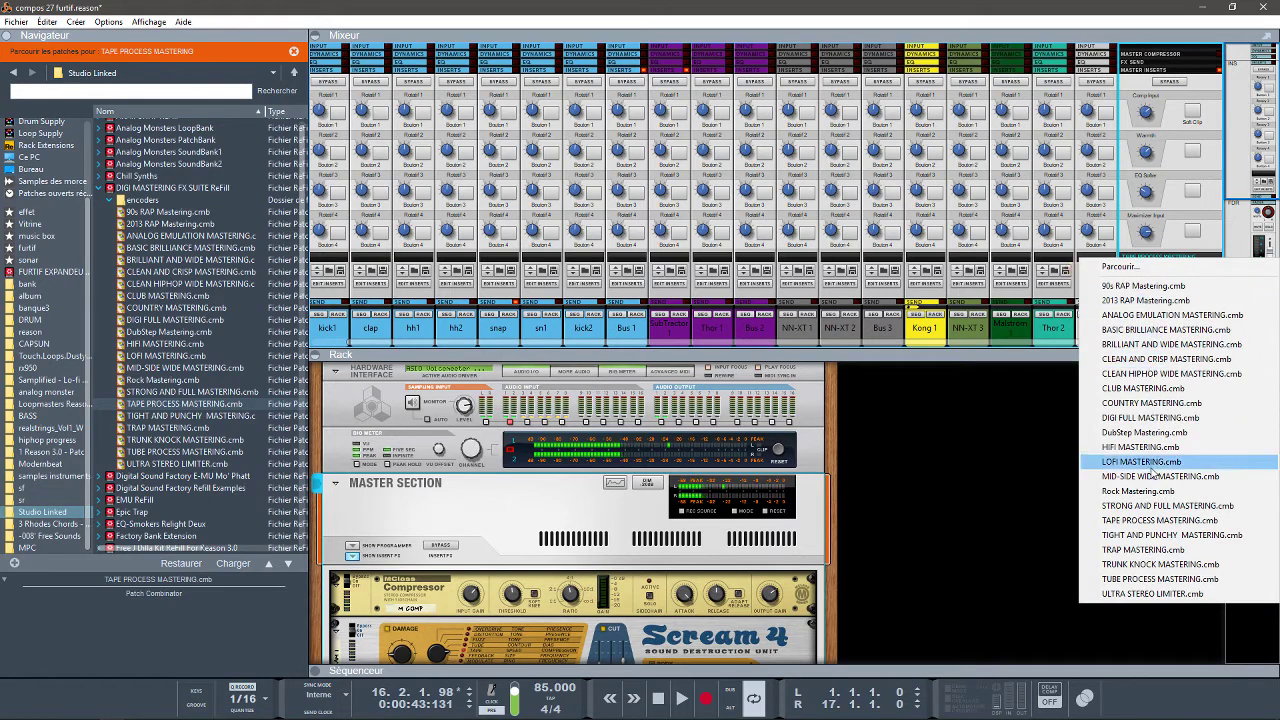
pyautogui.click(1152, 550)
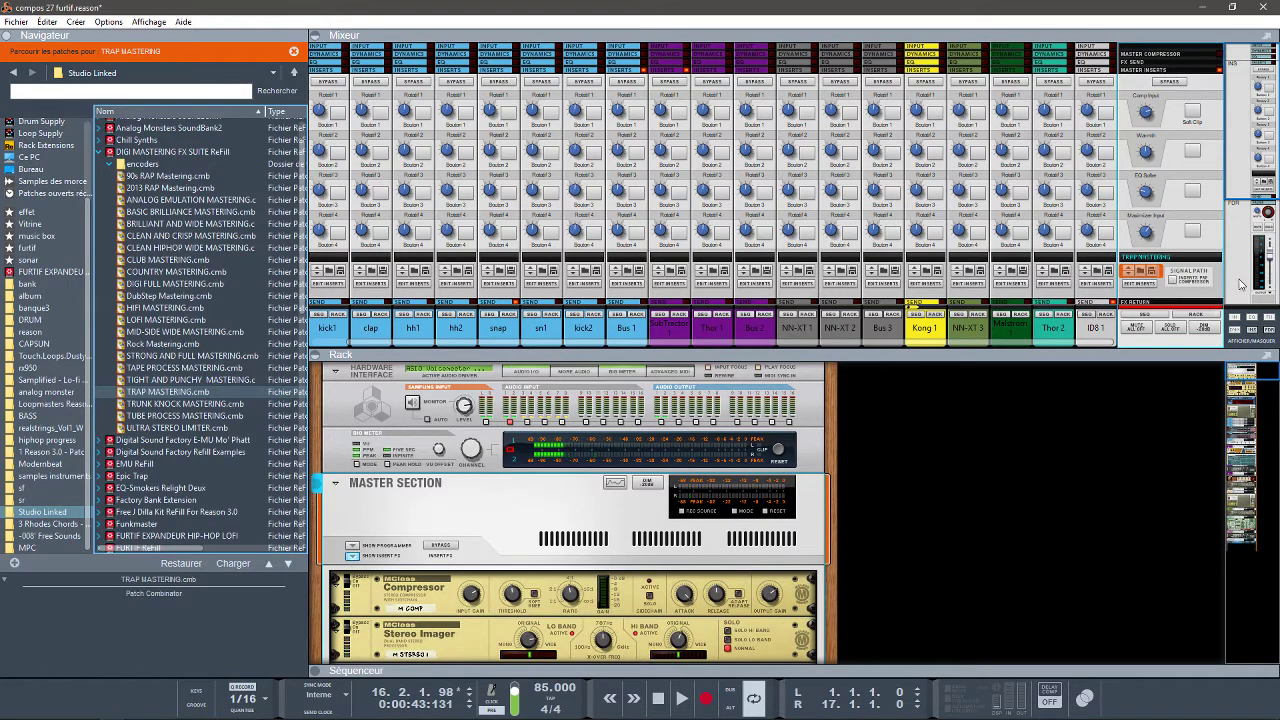
pyautogui.moveTo(1250, 372)
pyautogui.mouseDown()
pyautogui.moveTo(1252, 395)
pyautogui.moveTo(1257, 366)
pyautogui.mouseUp()
pyautogui.click(1169, 82)
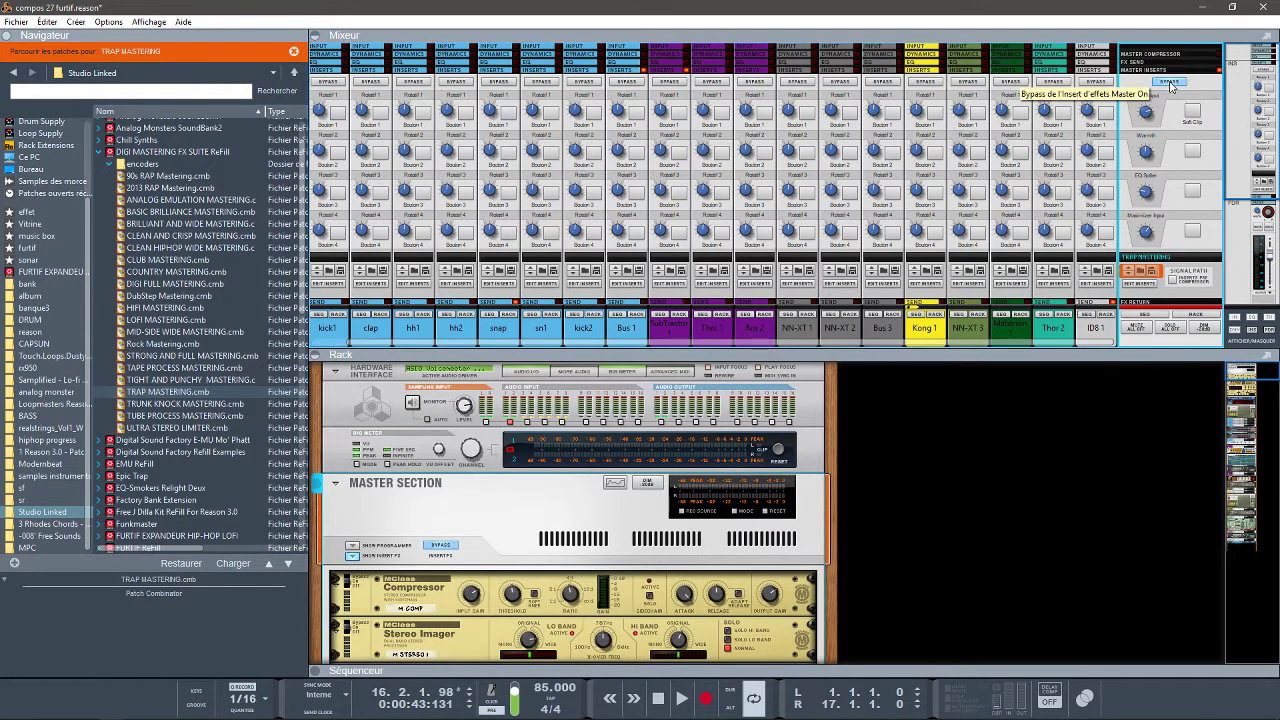
pyautogui.press('space')
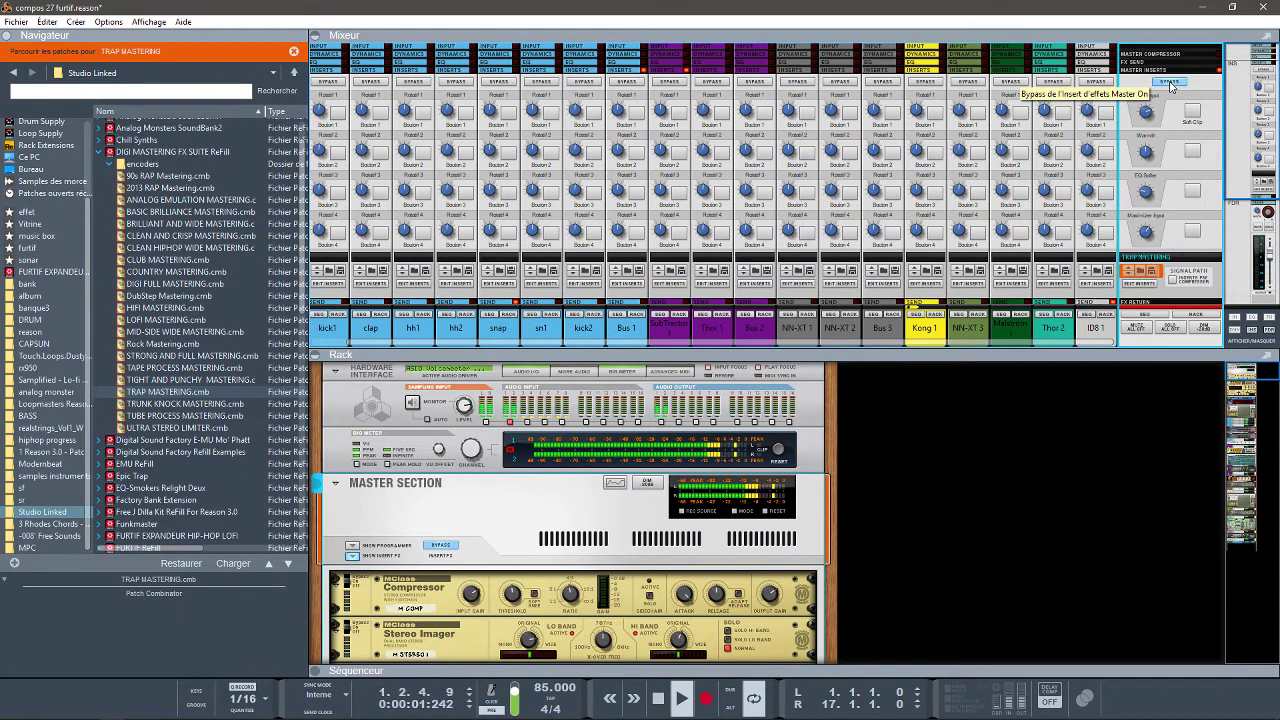
pyautogui.click(1169, 82)
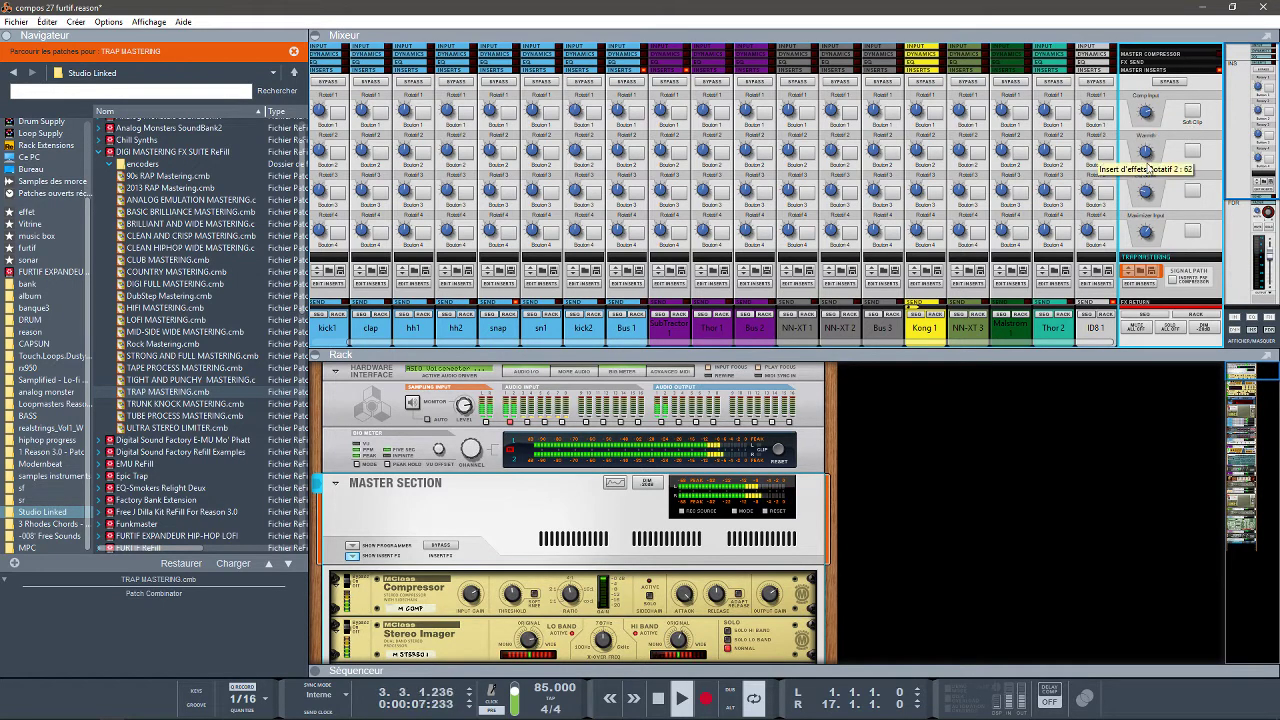
# Try the Warmth, EQ Softer and Comp Input knobs of TRAP MASTERING during playback and turn on Soft Clip.
pyautogui.moveTo(1144, 152)
pyautogui.moveTo(1143, 198)
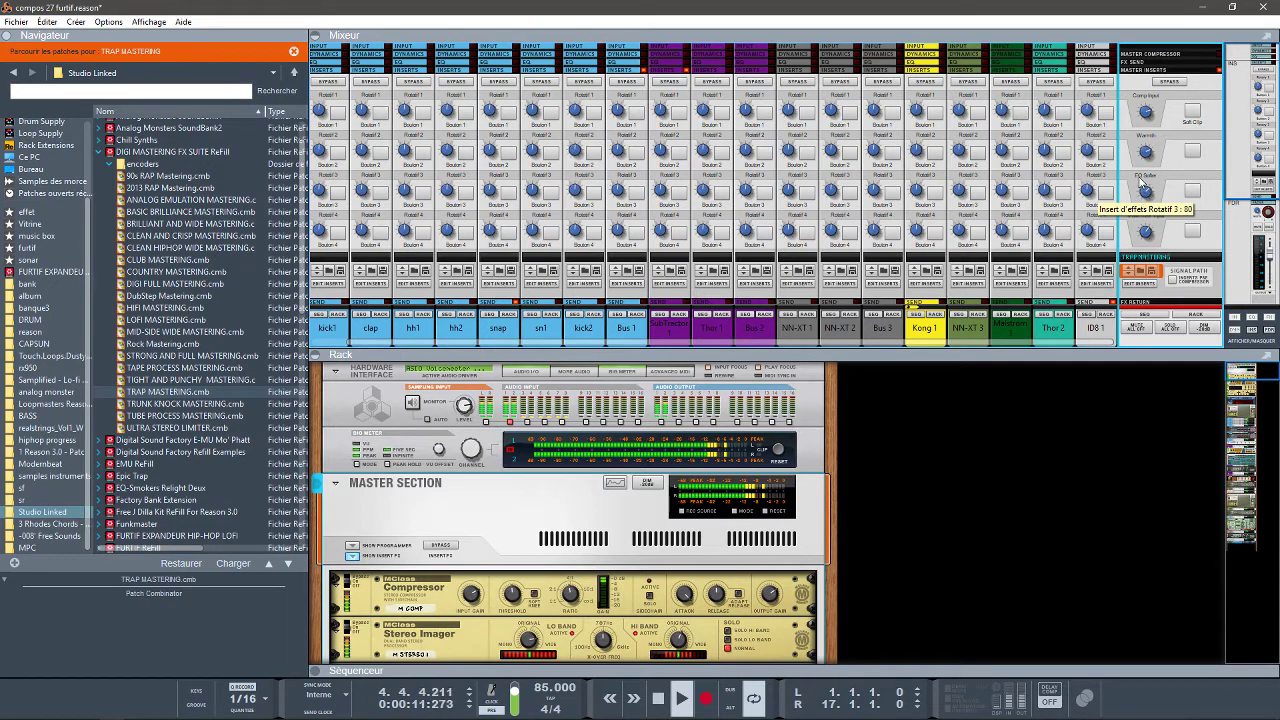
pyautogui.moveTo(1141, 177); pyautogui.dragTo(1160, 244)
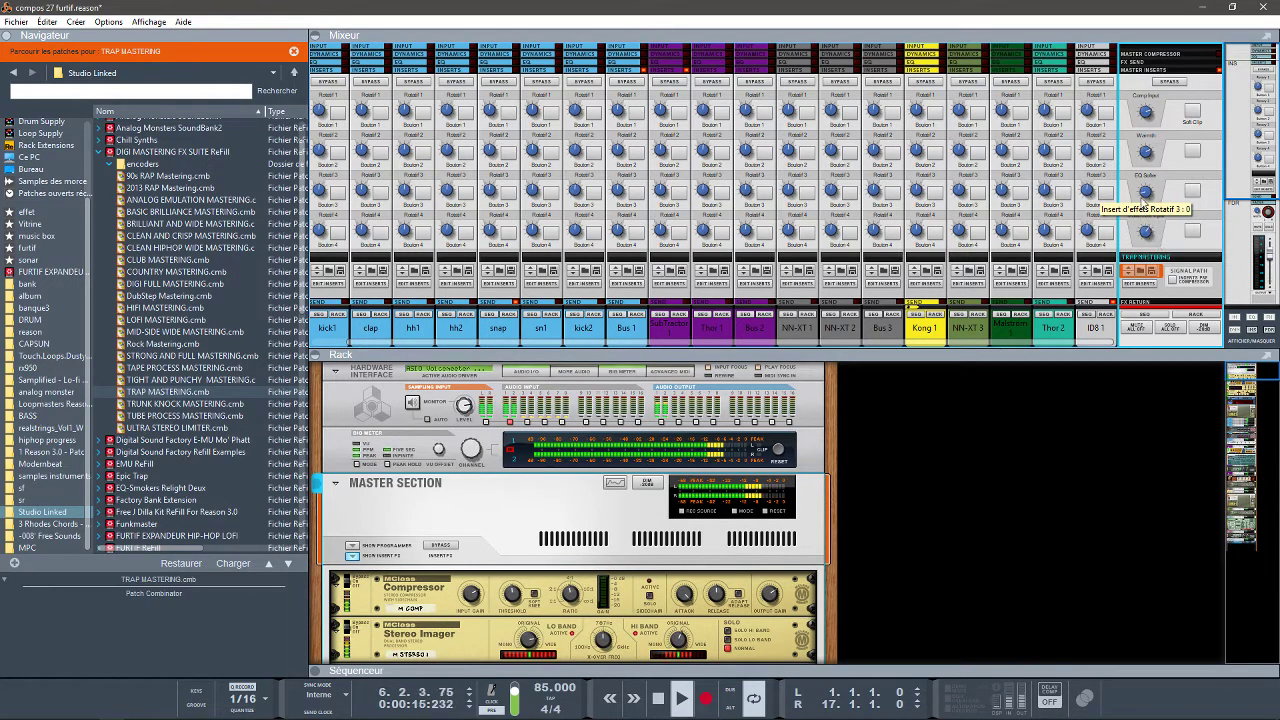
pyautogui.moveTo(1145, 151)
pyautogui.mouseDown()
pyautogui.moveTo(1152, 200)
pyautogui.moveTo(1135, 161)
pyautogui.mouseUp()
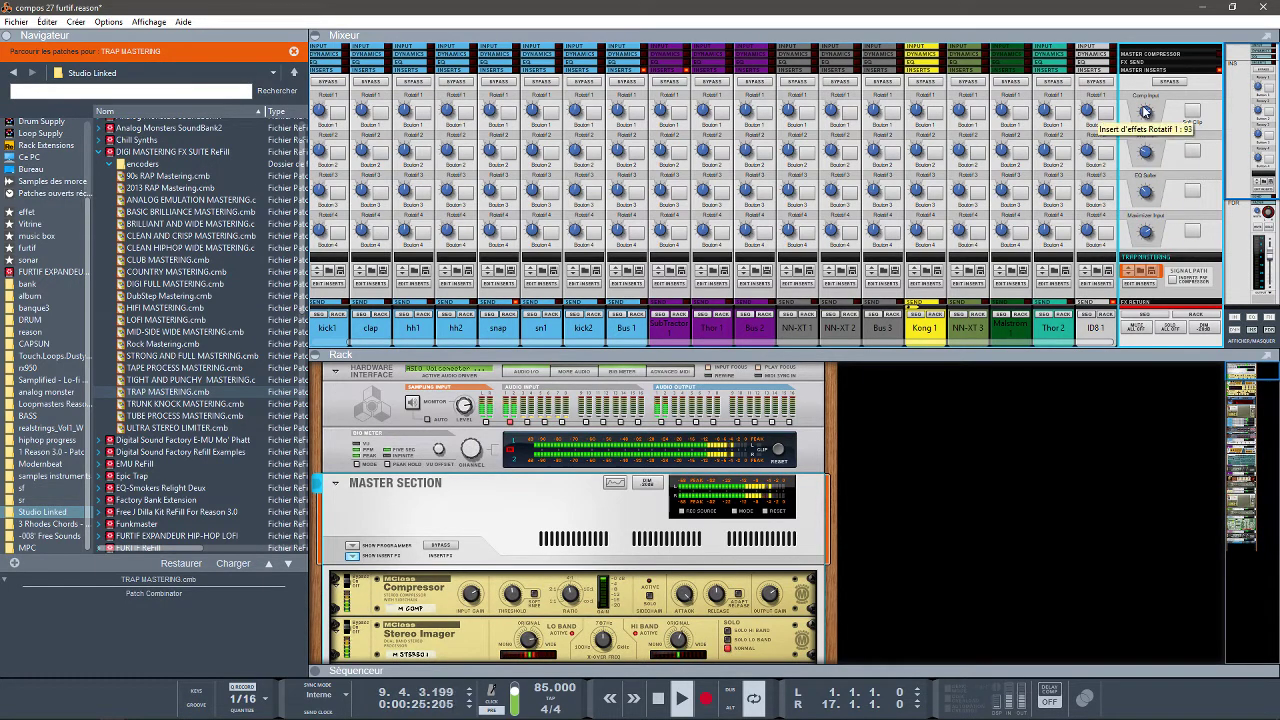
pyautogui.moveTo(1145, 112)
pyautogui.mouseDown()
pyautogui.moveTo(1150, 165)
pyautogui.moveTo(1133, 112)
pyautogui.mouseUp()
pyautogui.click(1195, 114)
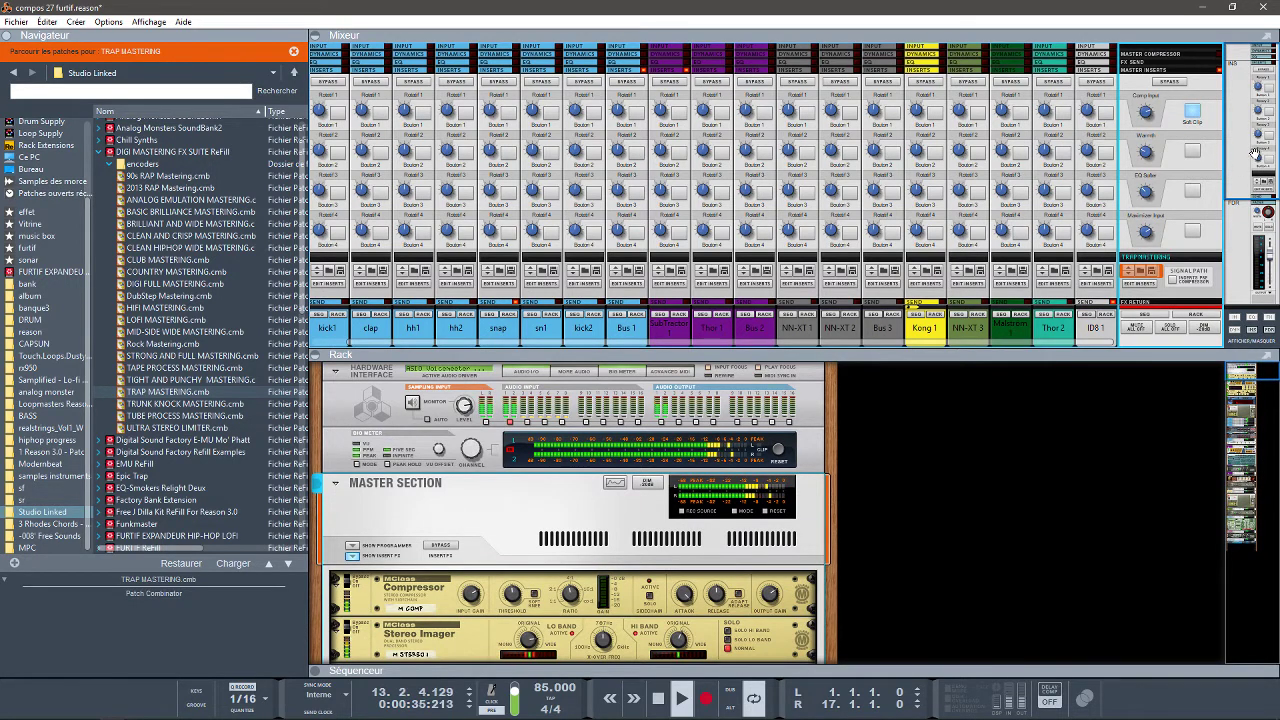
# Solo Bus 1, try adding Bus 2 and ID8 1 to the solo during playback, and stop with only Bus 1 soloed.
pyautogui.moveTo(1255, 153); pyautogui.dragTo(1254, 259)
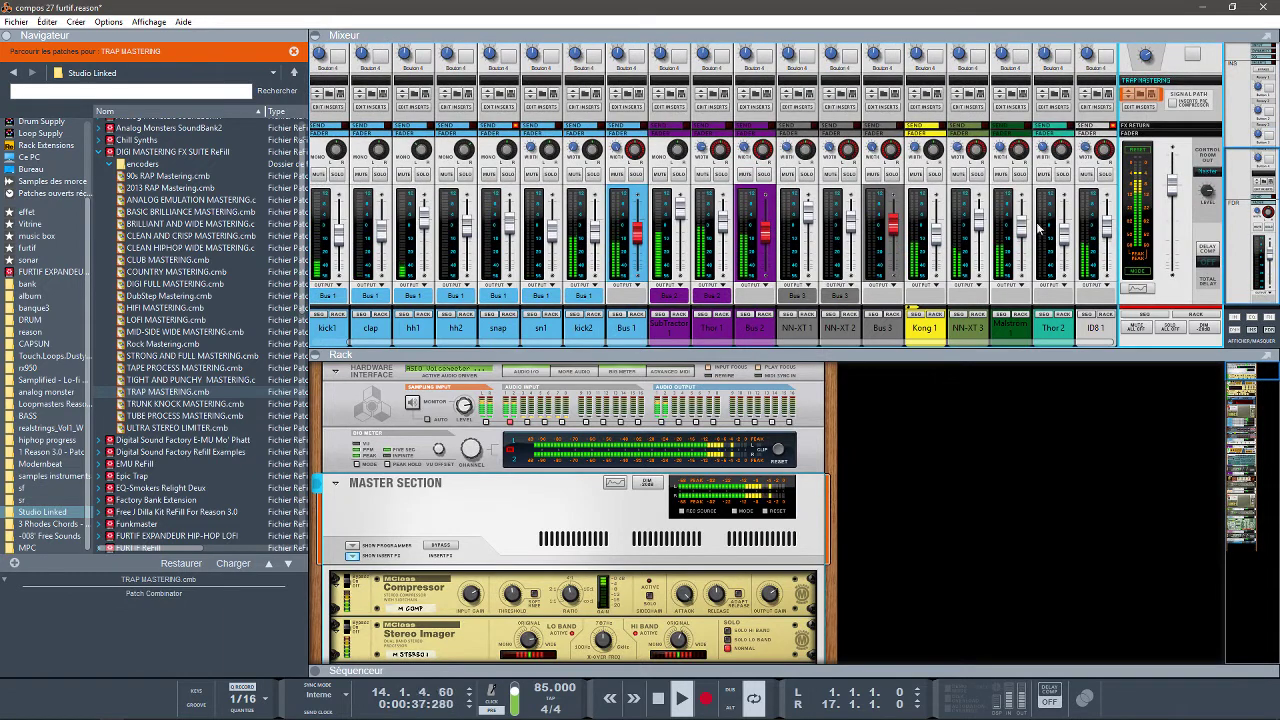
pyautogui.click(634, 175)
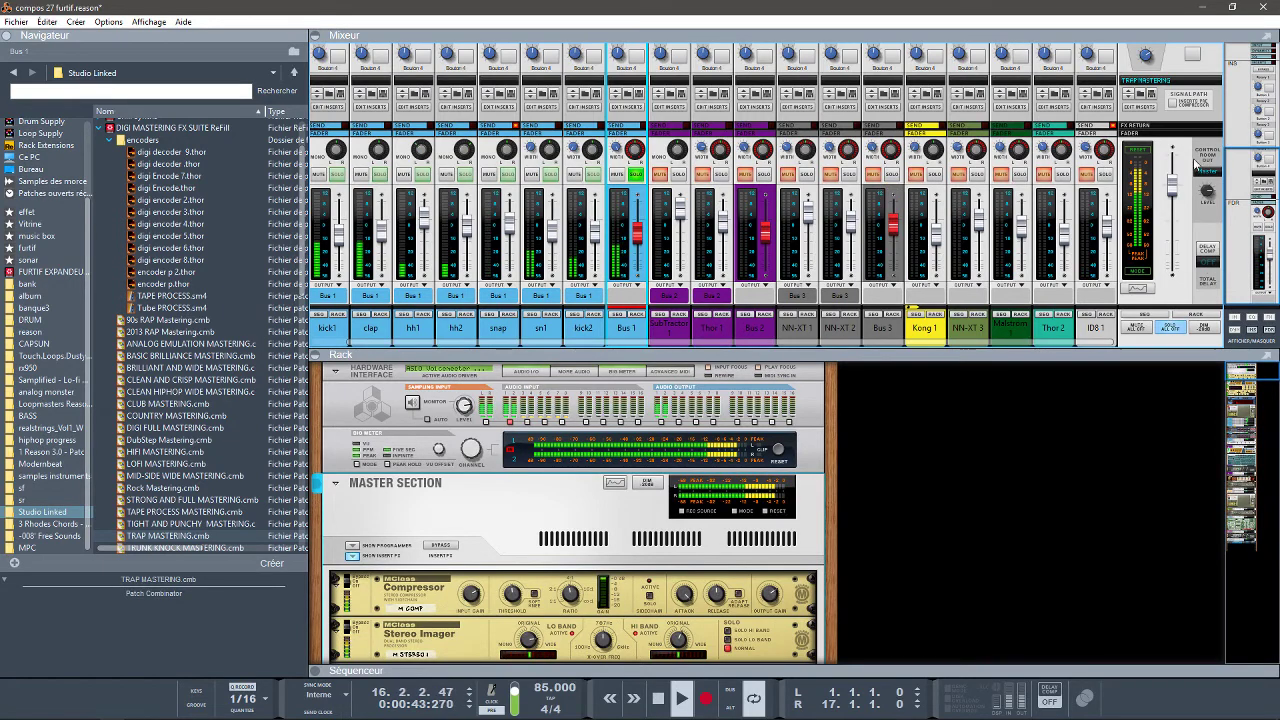
pyautogui.click(764, 175)
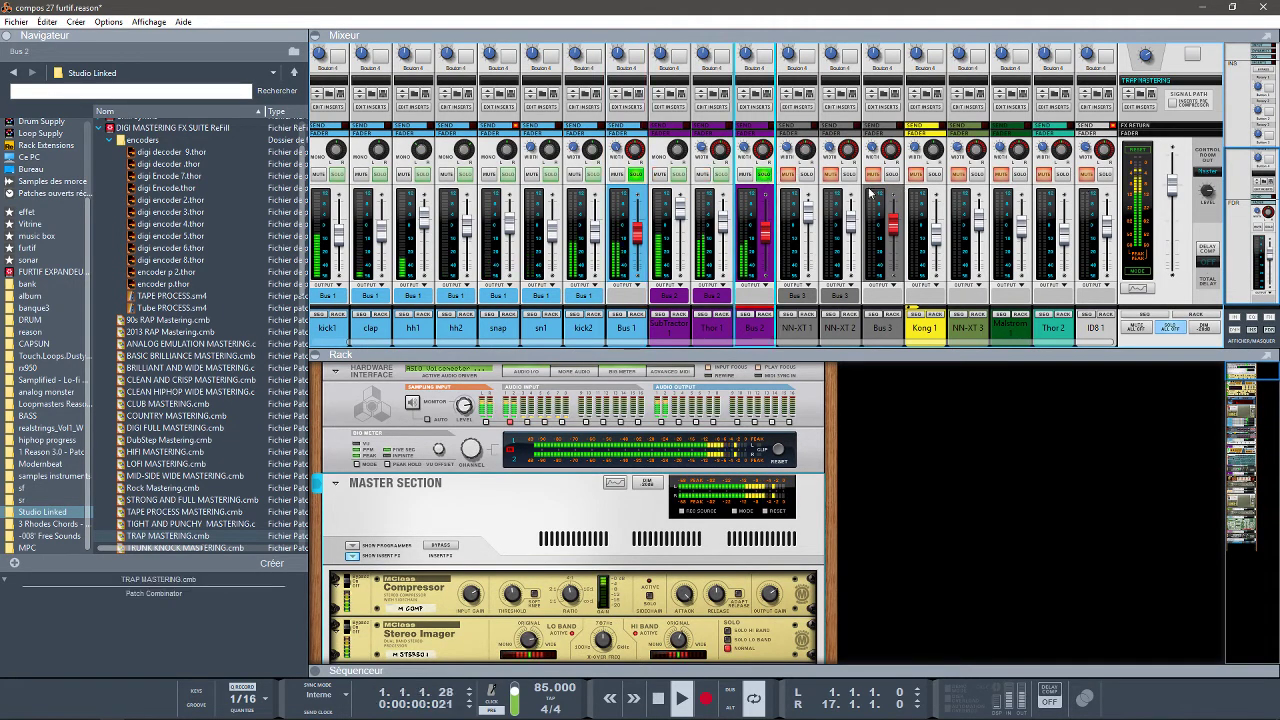
pyautogui.click(1105, 175)
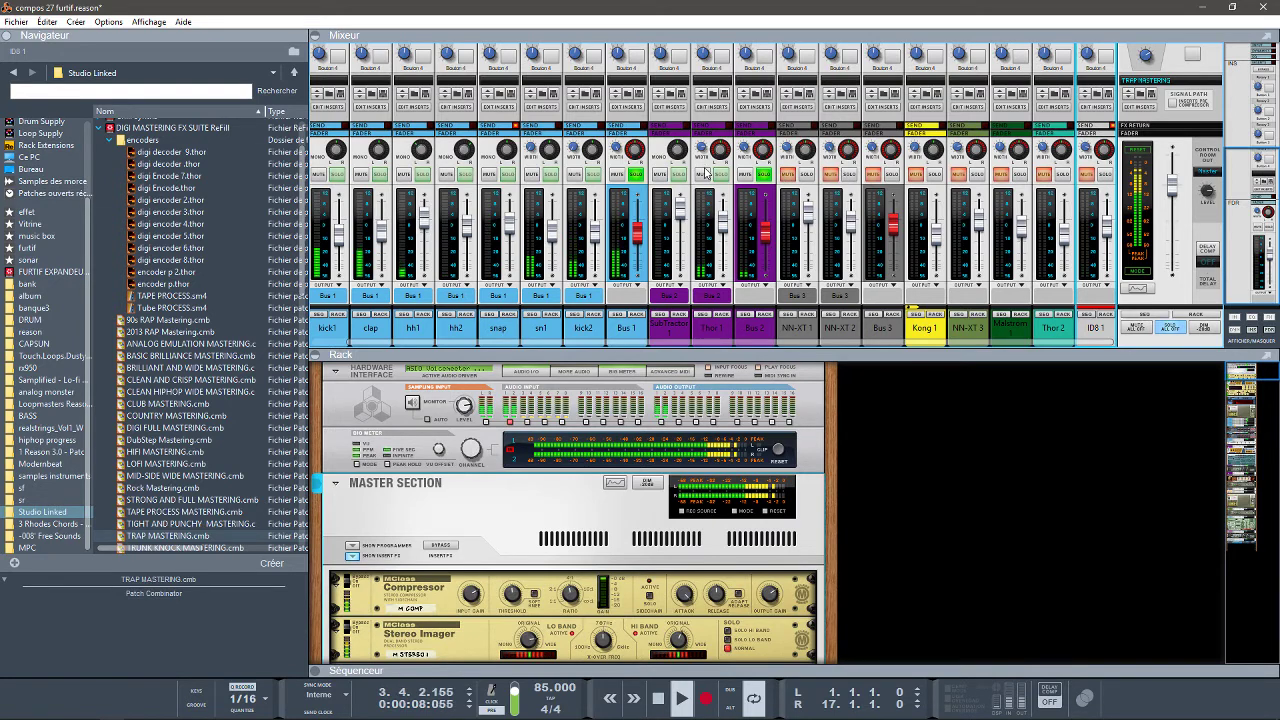
pyautogui.click(765, 176)
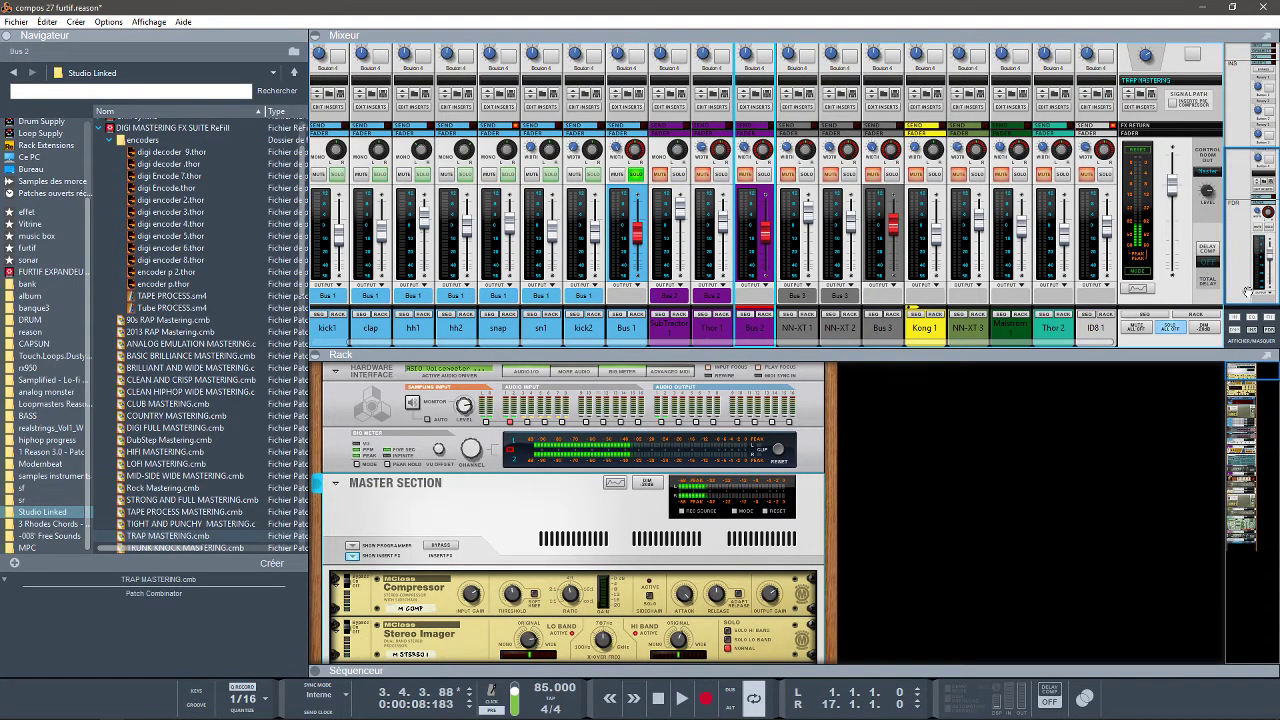
# Find the Bus 1 channel and its RX950 insert effect in the rack.
pyautogui.moveTo(1247, 376); pyautogui.dragTo(1244, 462)
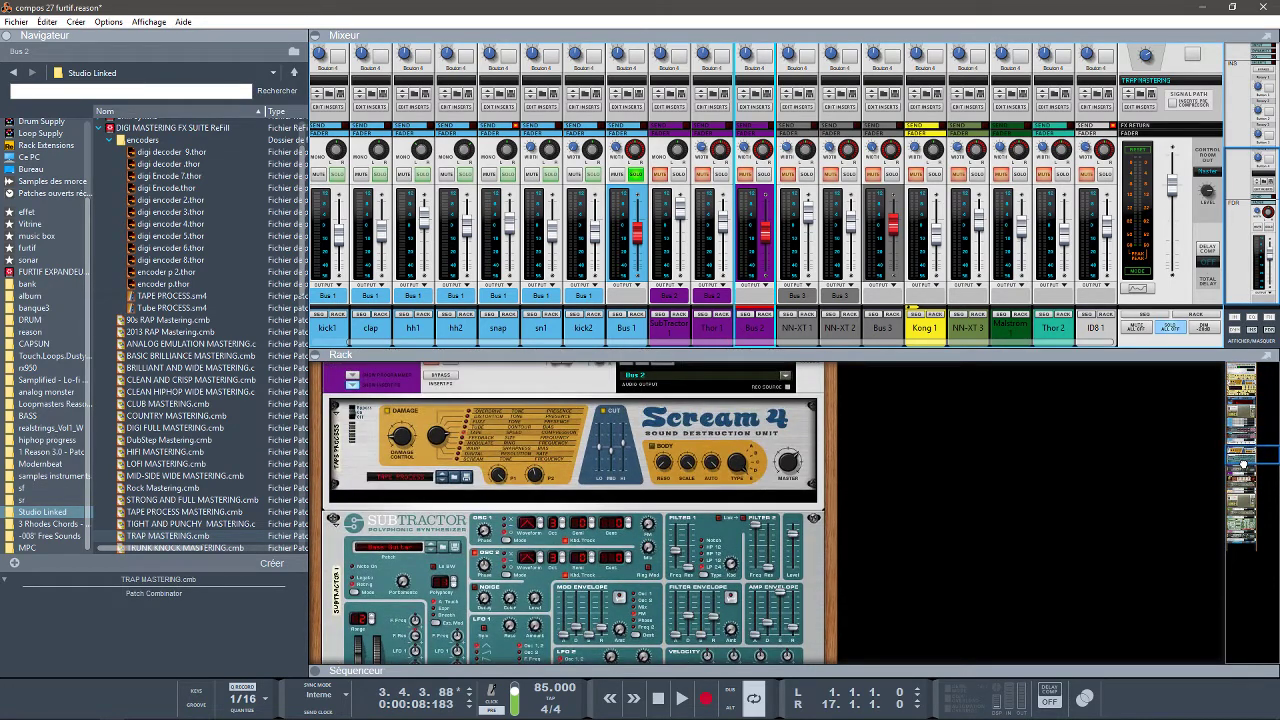
pyautogui.click(638, 315)
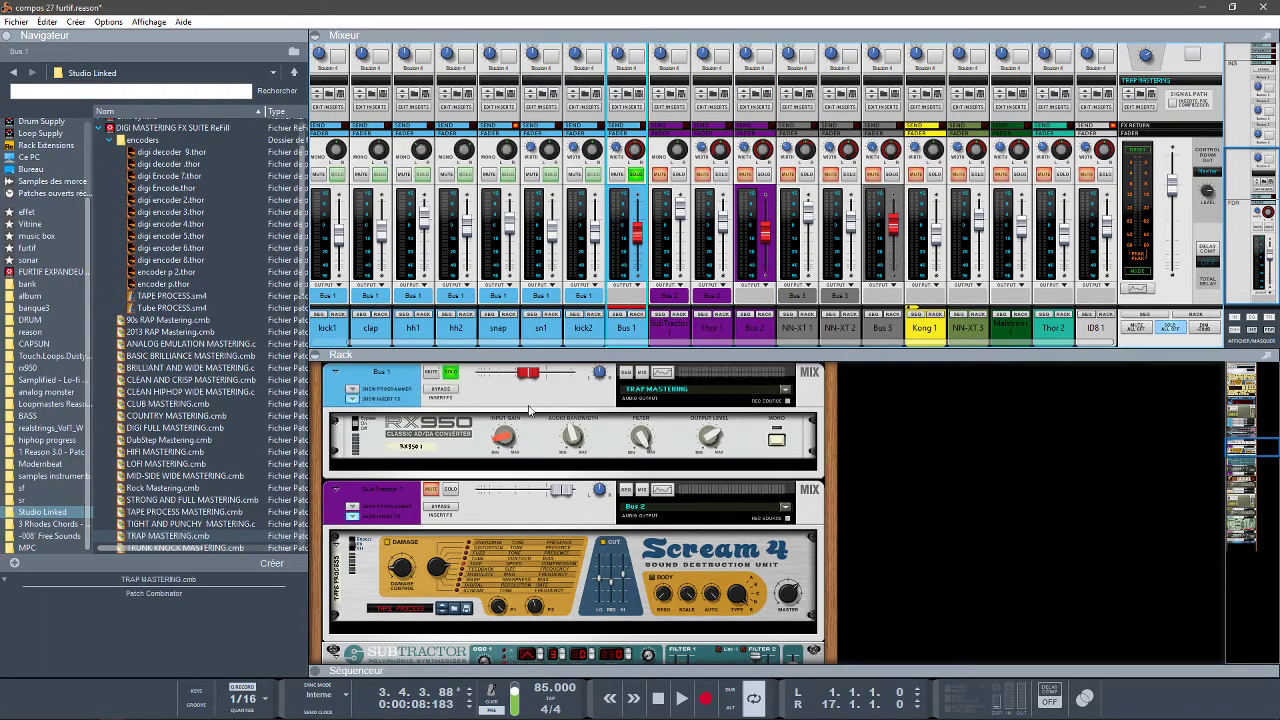
# Add the 90s RAP Mastering patch below the RX950 in Bus 1's inserts and audition it, first soloed and then in the full mix.
pyautogui.click(168, 321)
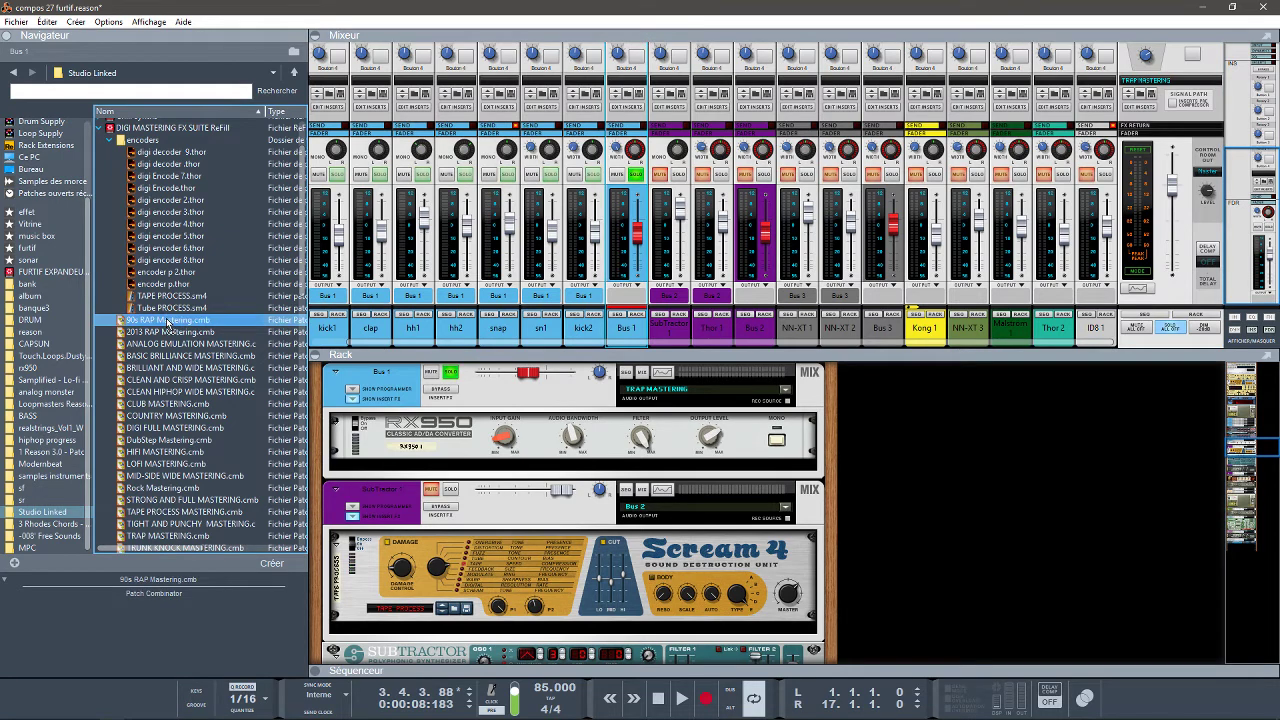
pyautogui.moveTo(168, 321); pyautogui.dragTo(510, 458)
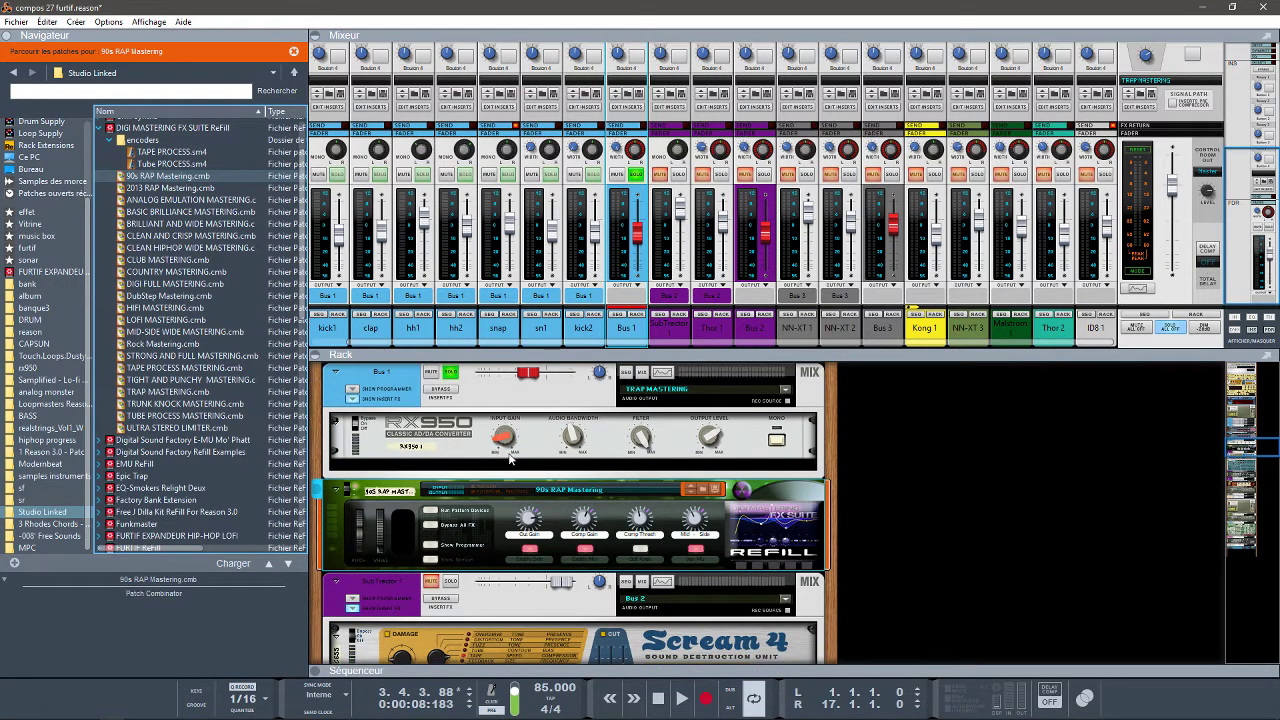
pyautogui.press('space')
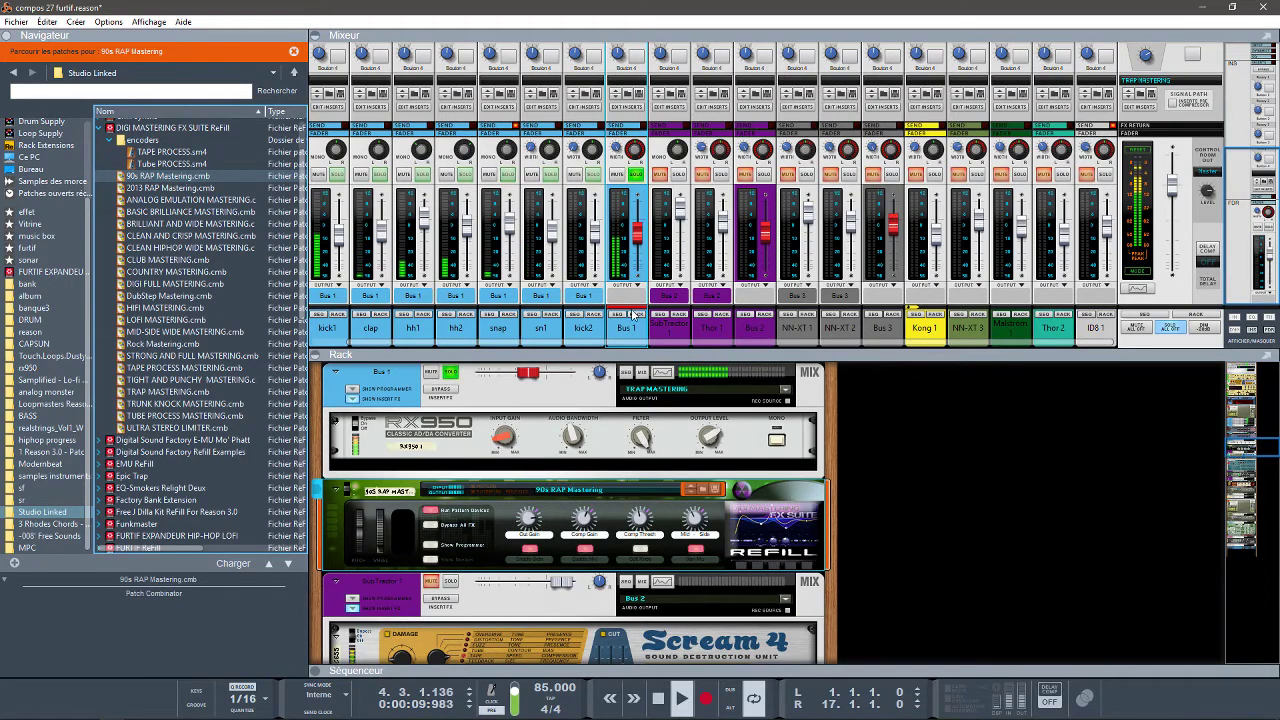
pyautogui.click(347, 487)
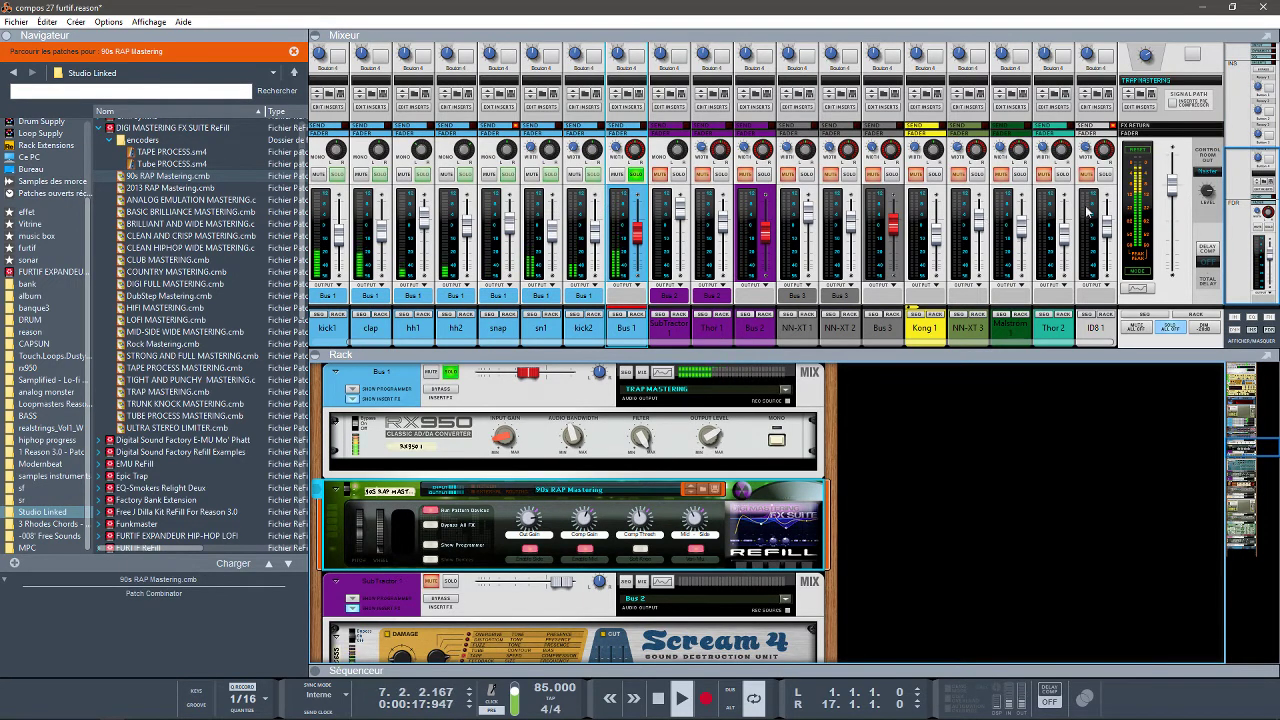
pyautogui.click(1170, 327)
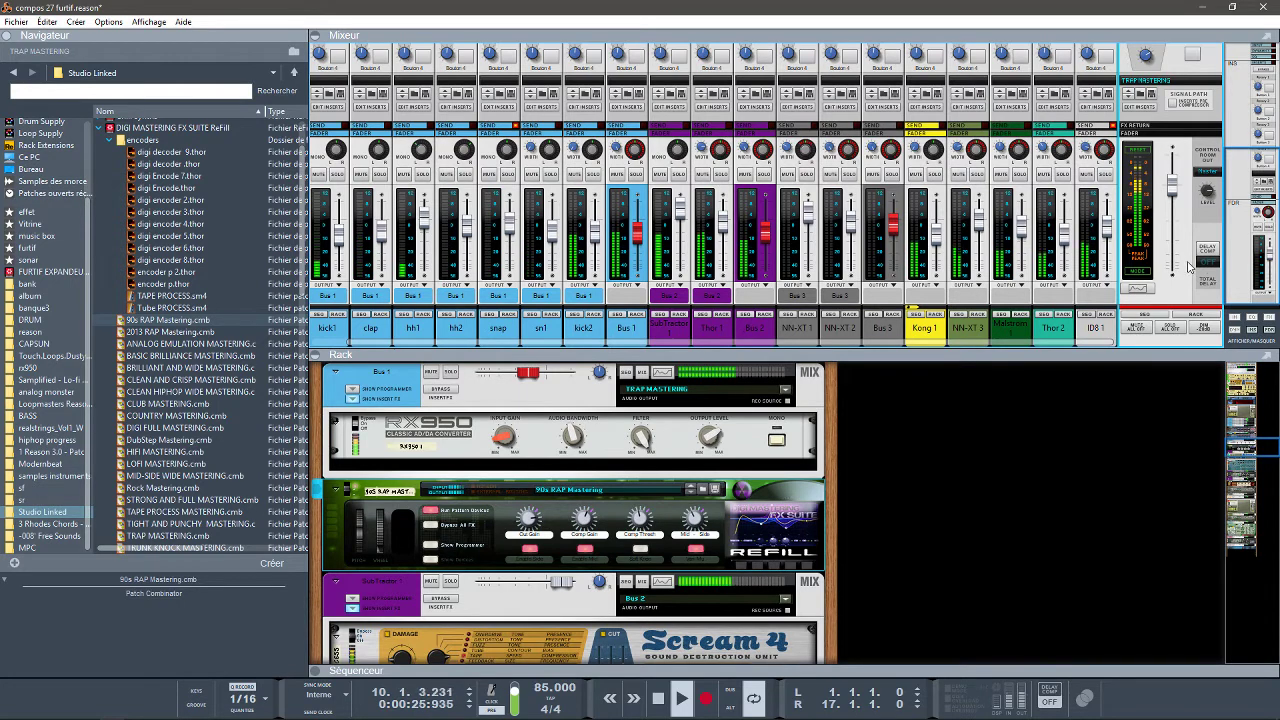
pyautogui.press('space')
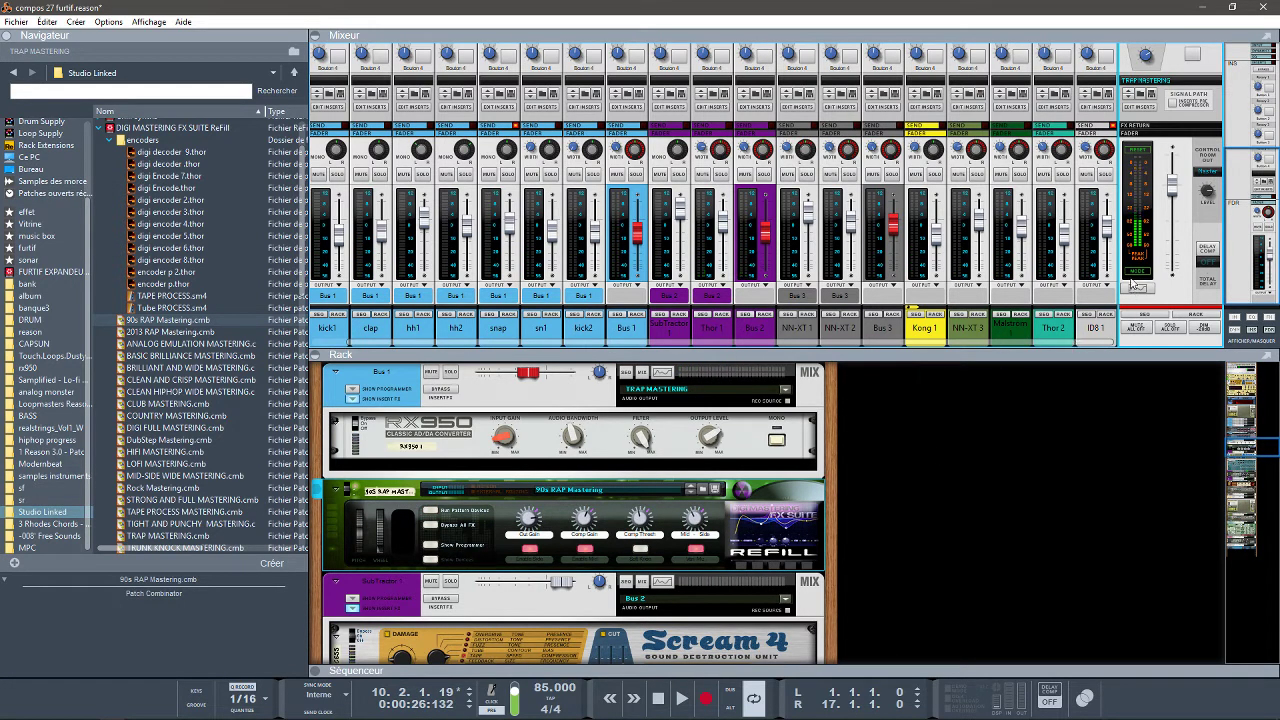
# Find the Bus 2 channel in the rack, solo it and show its insert effects.
pyautogui.moveTo(1249, 236)
pyautogui.mouseDown()
pyautogui.moveTo(1240, 176)
pyautogui.moveTo(1267, 242)
pyautogui.mouseUp()
pyautogui.moveTo(1232, 443); pyautogui.dragTo(1230, 456)
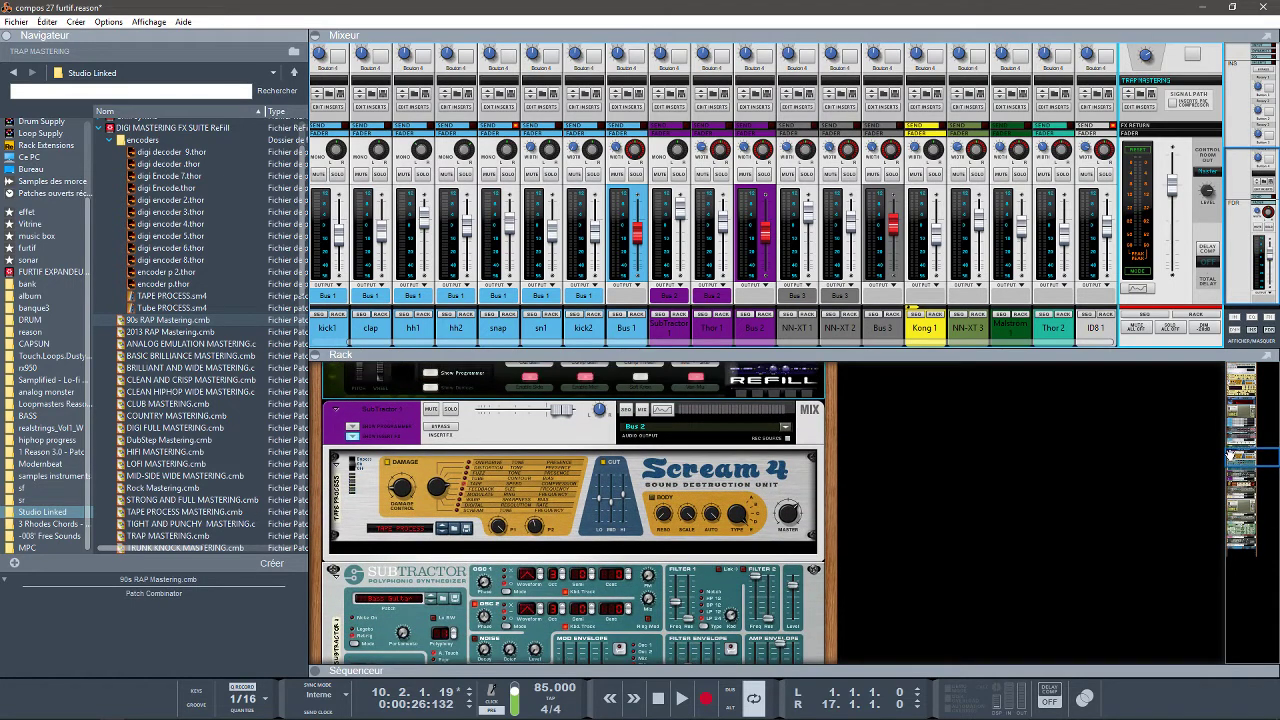
pyautogui.click(758, 316)
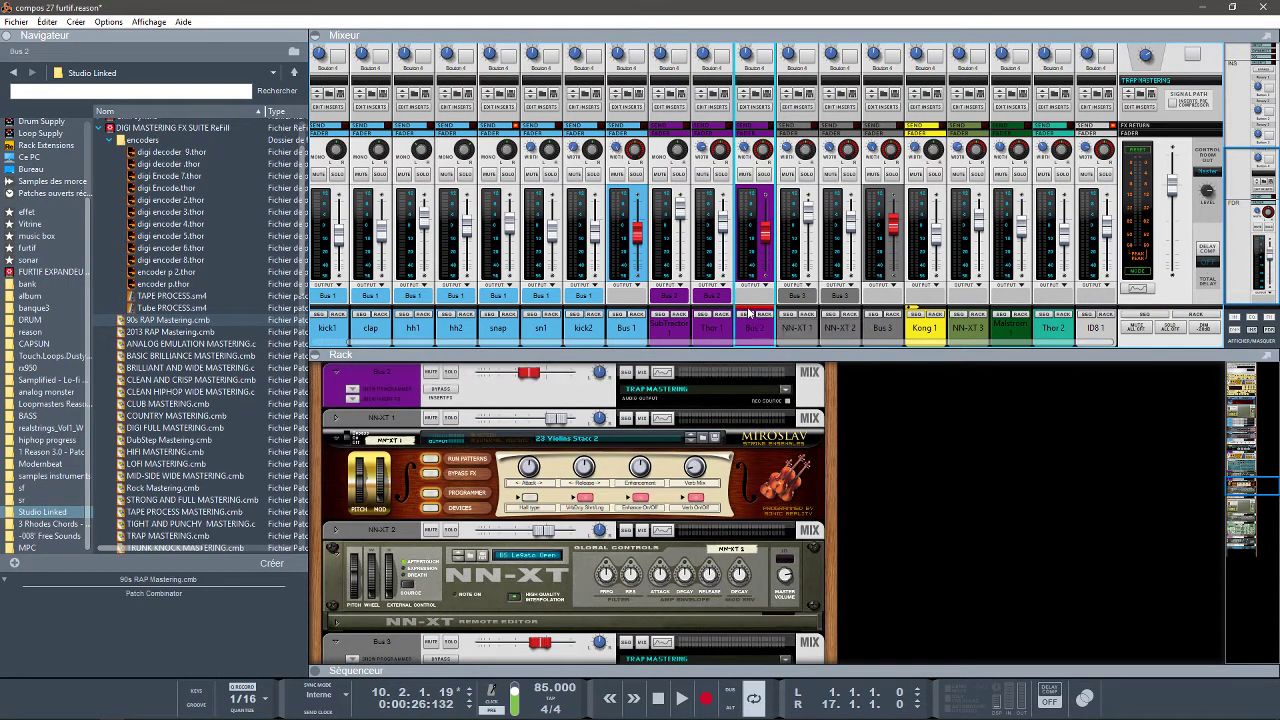
pyautogui.click(764, 174)
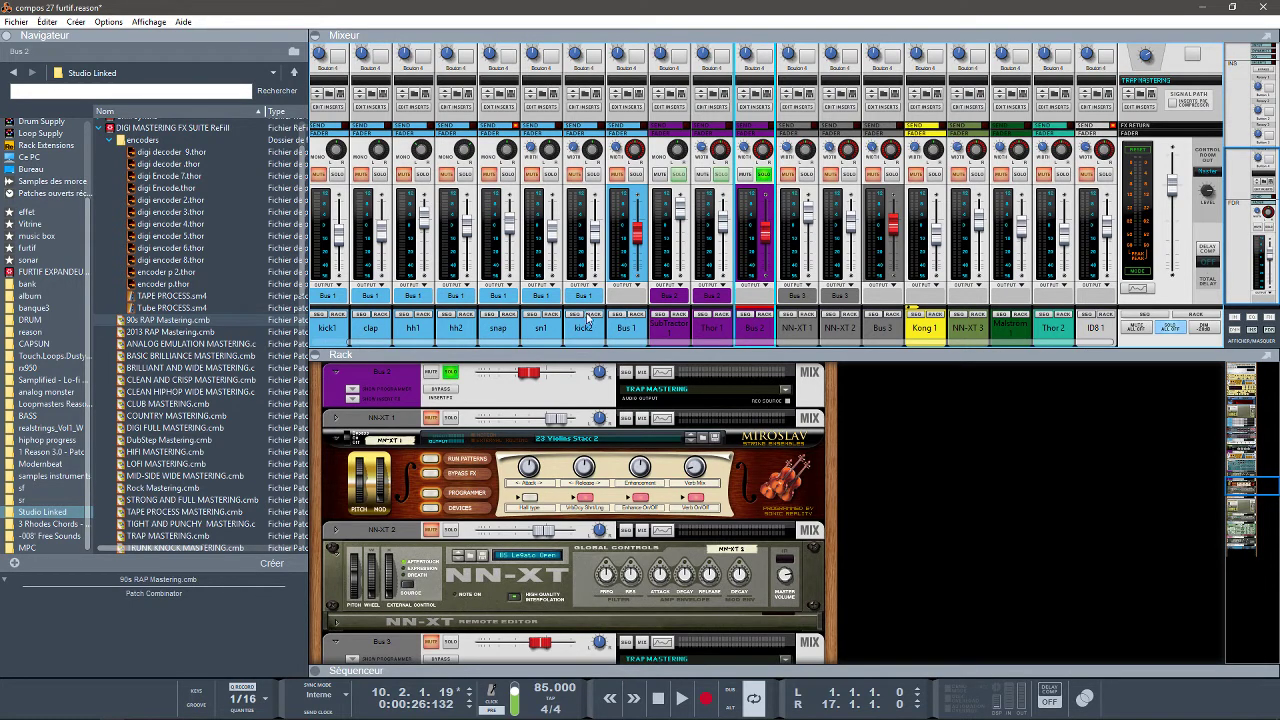
pyautogui.click(350, 398)
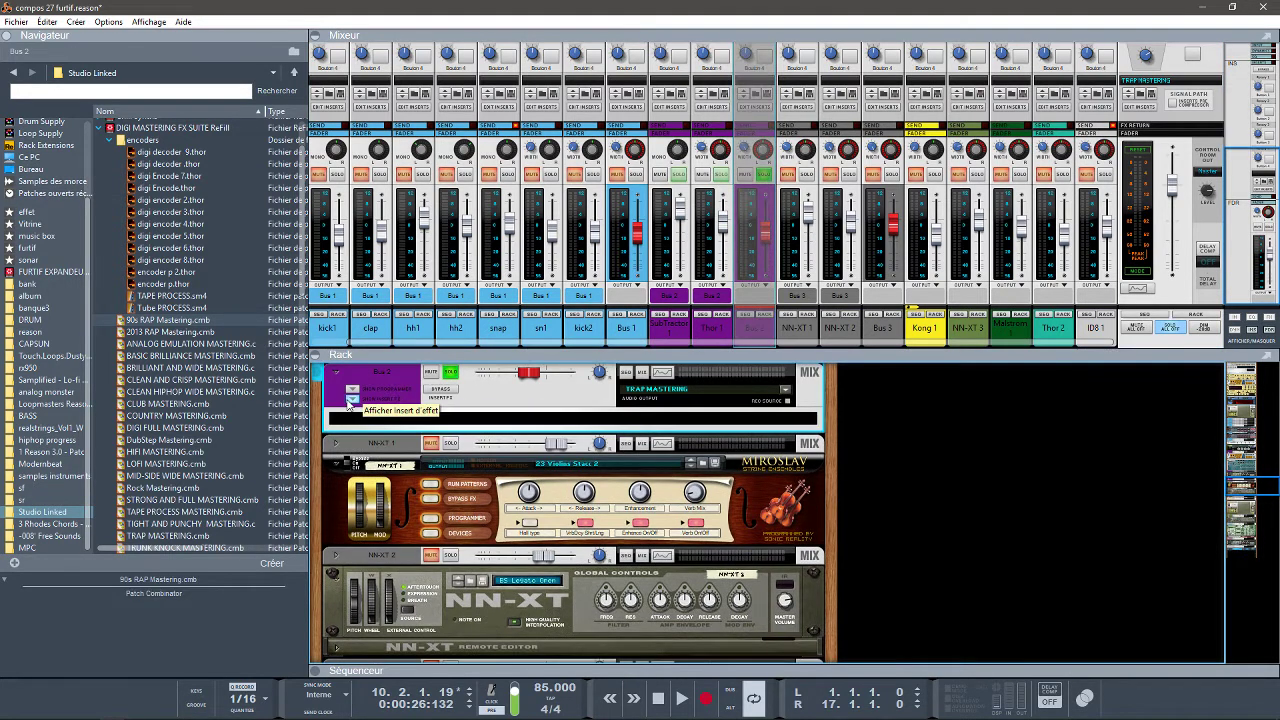
# Browse the mastering patches and add ANALOG EMULATION MASTERING to Bus 2's inserts.
pyautogui.click(161, 392)
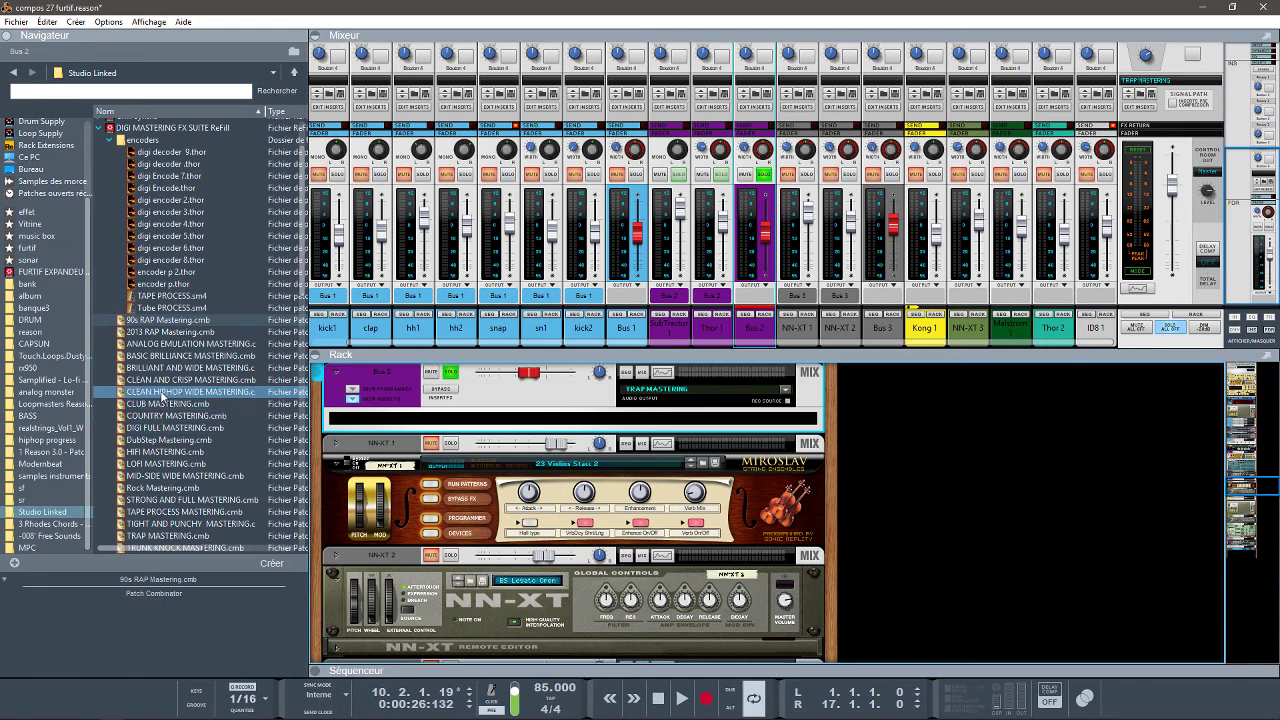
pyautogui.click(162, 380)
pyautogui.click(174, 368)
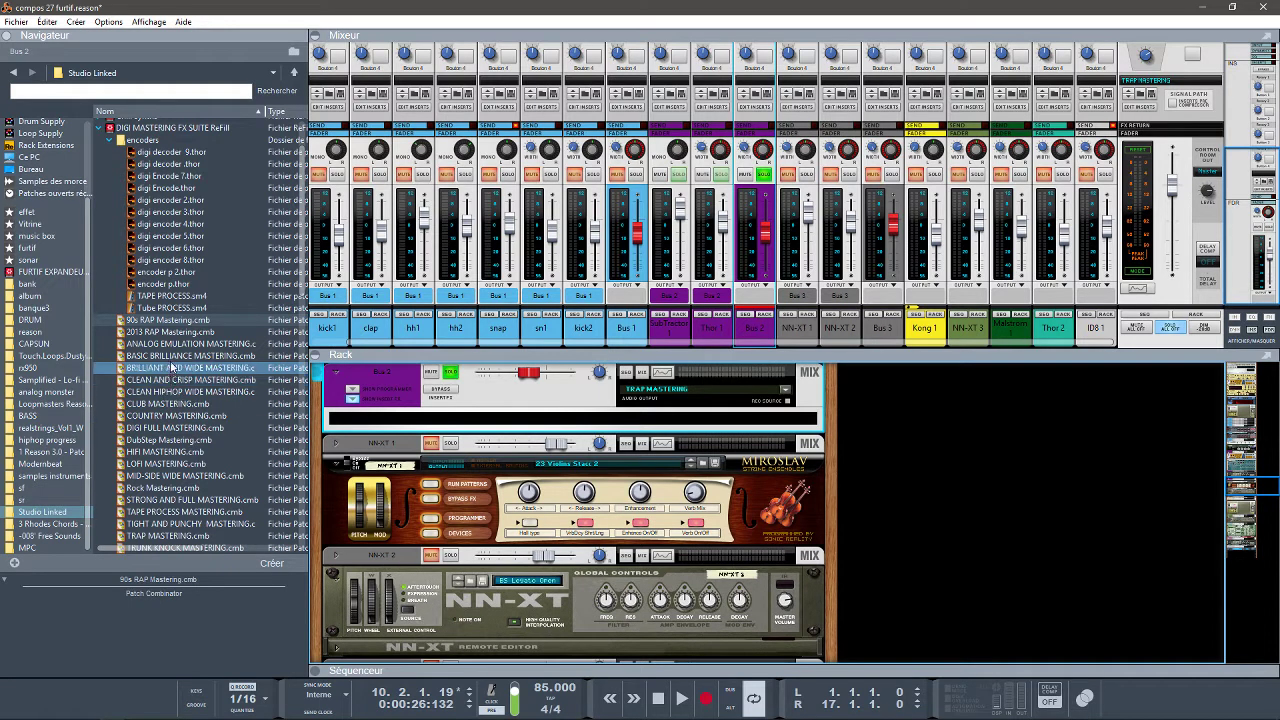
pyautogui.click(174, 356)
pyautogui.click(174, 344)
pyautogui.moveTo(174, 344)
pyautogui.mouseDown()
pyautogui.moveTo(453, 457)
pyautogui.moveTo(460, 412)
pyautogui.mouseUp()
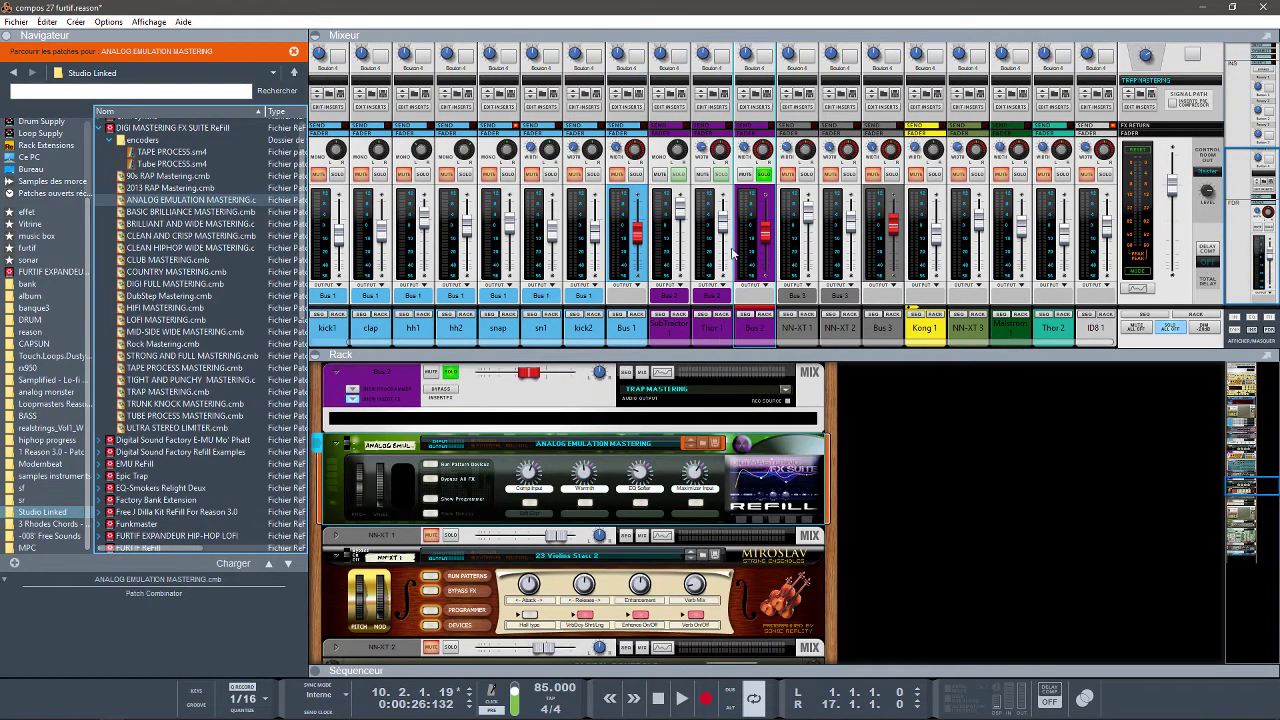
# Play soloed Bus 2 with ANALOG EMULATION MASTERING bypassed and active, then add Bus 1 to the solo and clear all solos.
pyautogui.press('space')
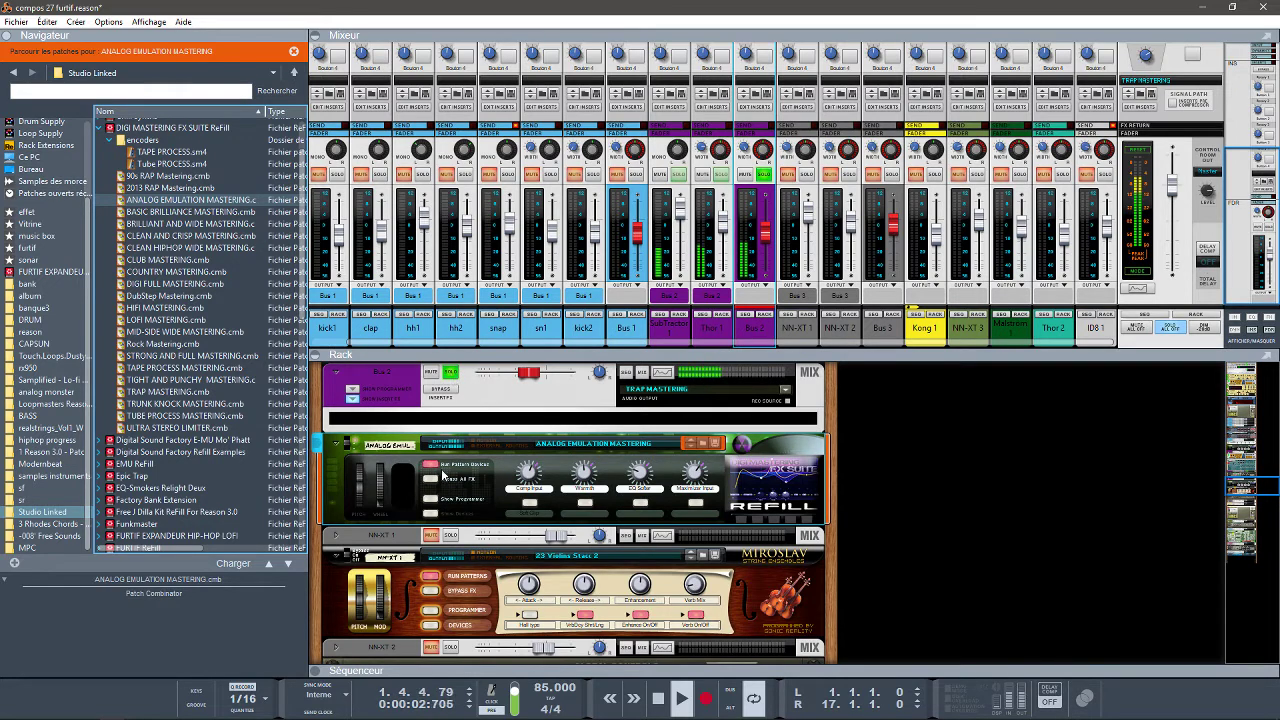
pyautogui.click(348, 441)
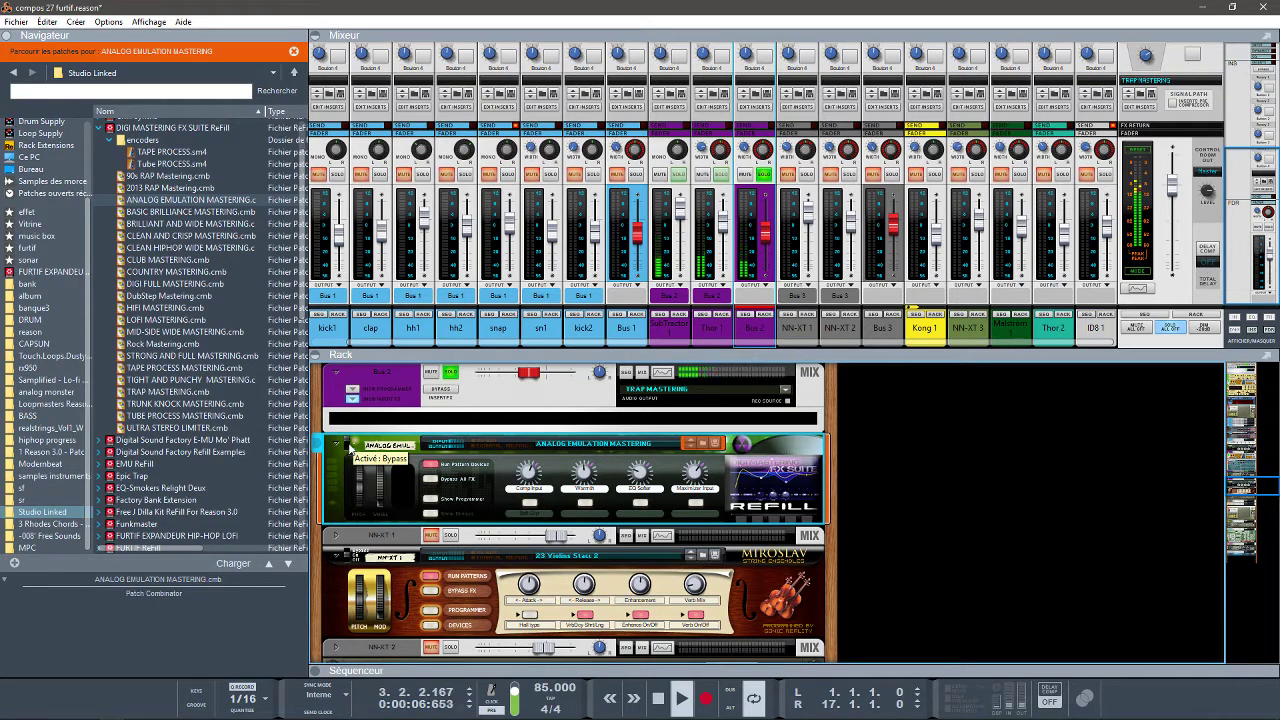
pyautogui.click(347, 450)
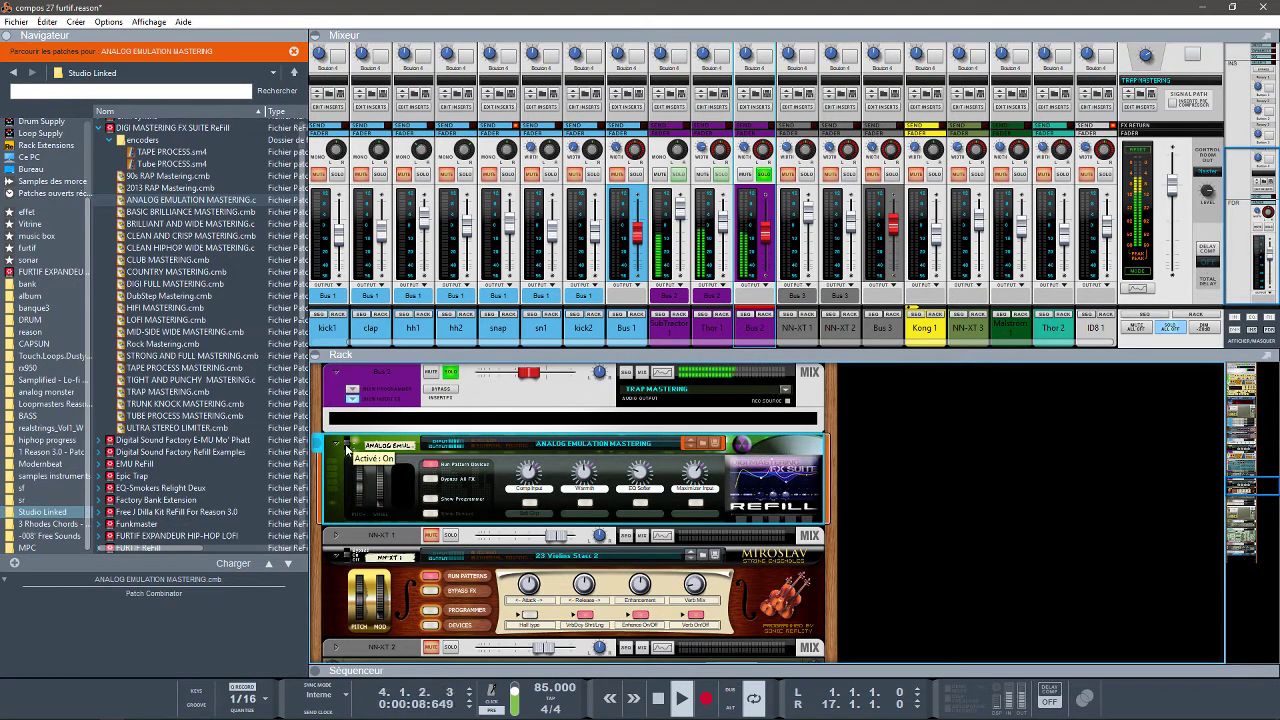
pyautogui.click(634, 176)
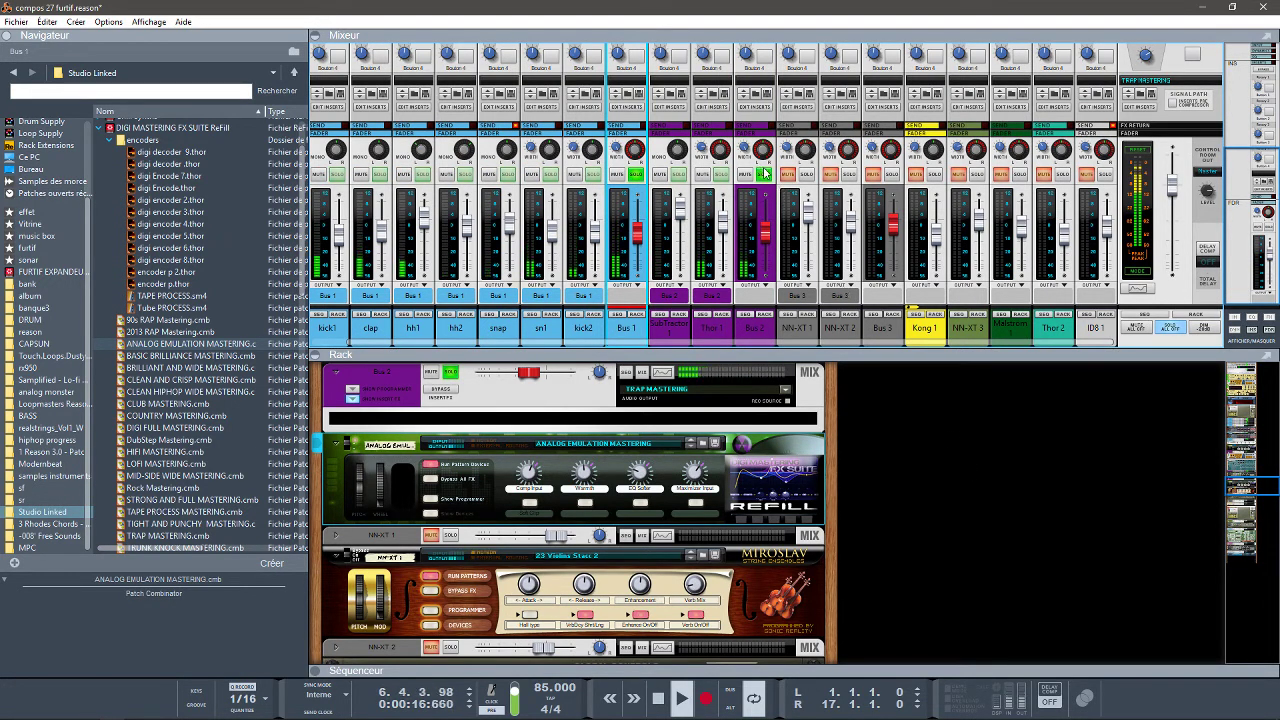
pyautogui.click(1172, 328)
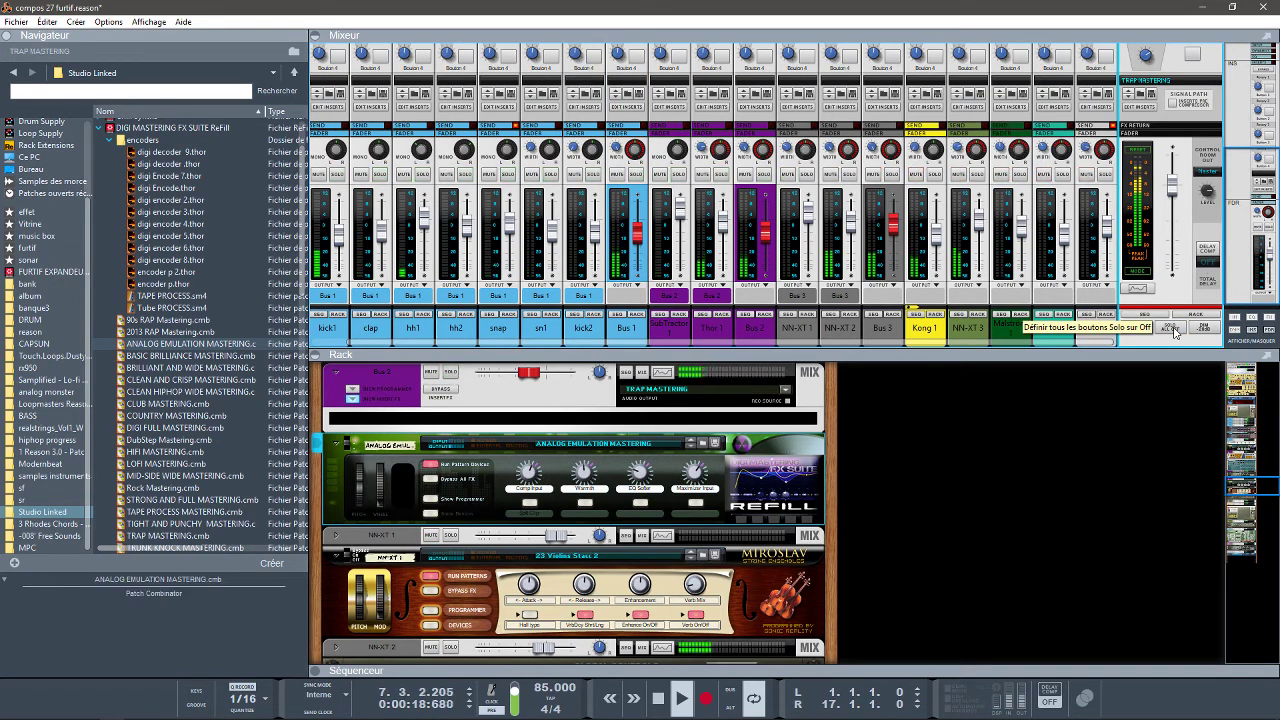
# Load the 90s RAP Mastering patch into the master insert during playback.
pyautogui.moveTo(1252, 240); pyautogui.dragTo(1252, 135)
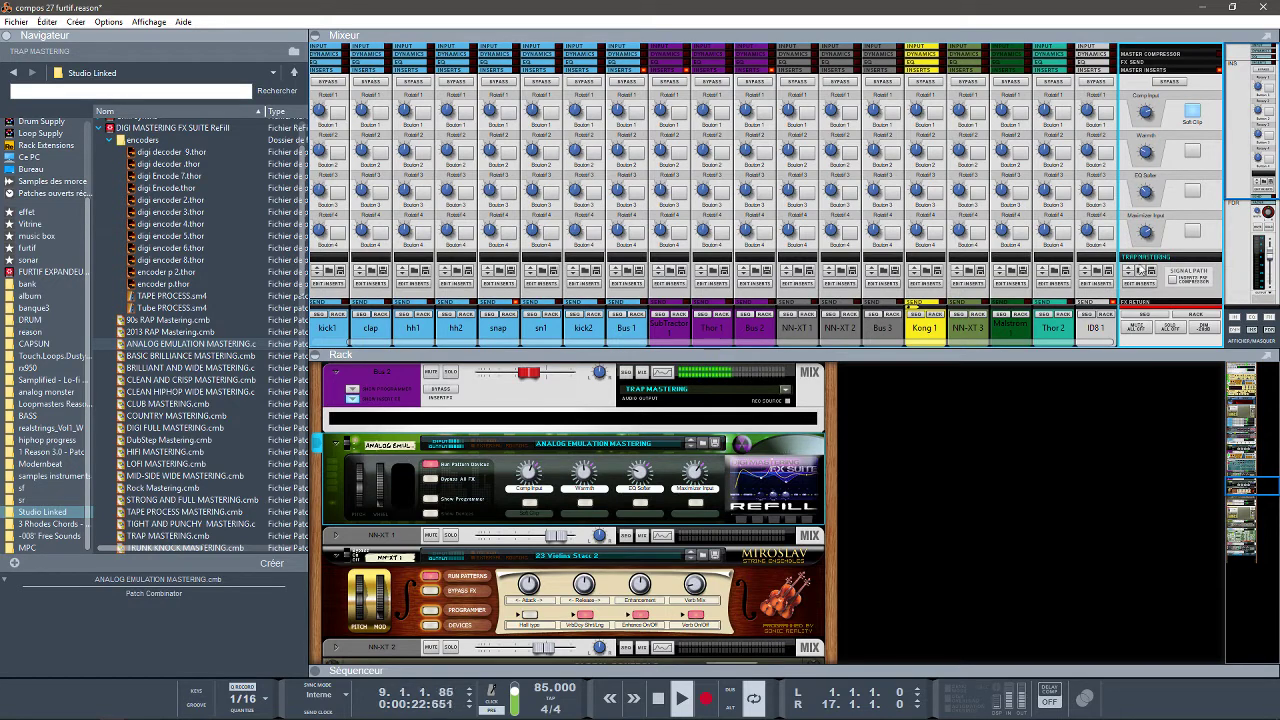
pyautogui.click(1138, 269)
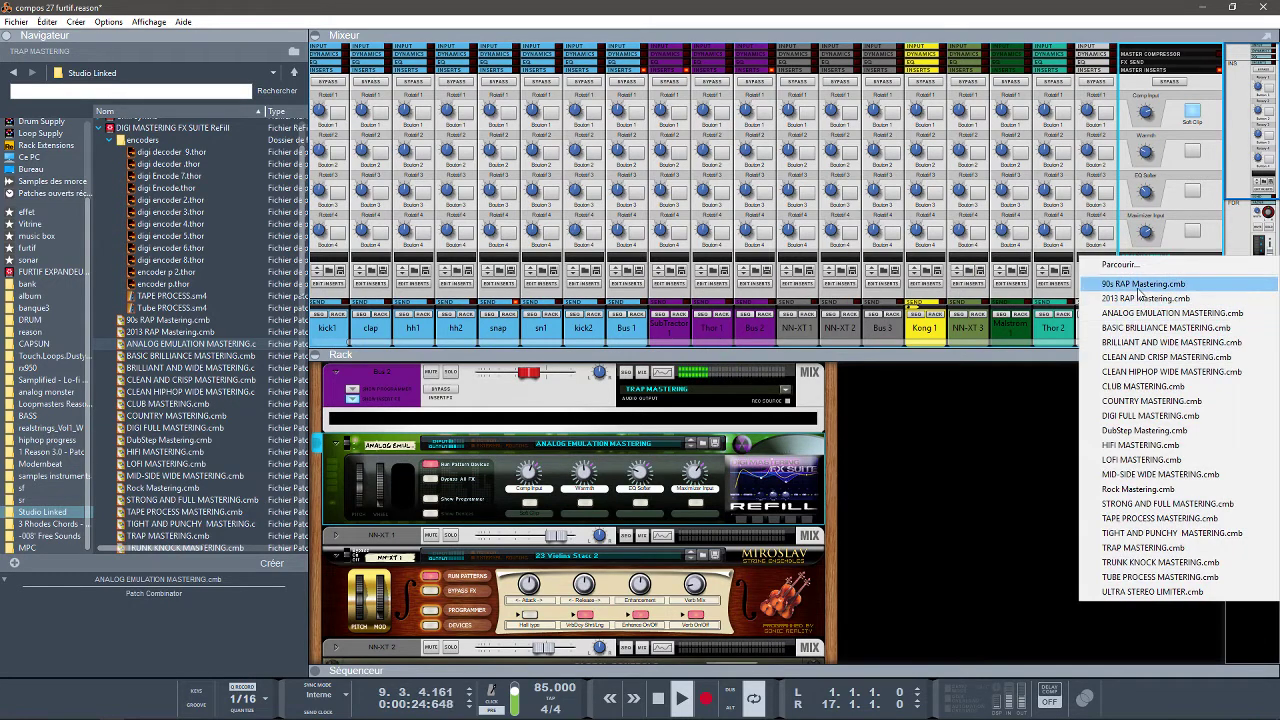
pyautogui.click(1140, 286)
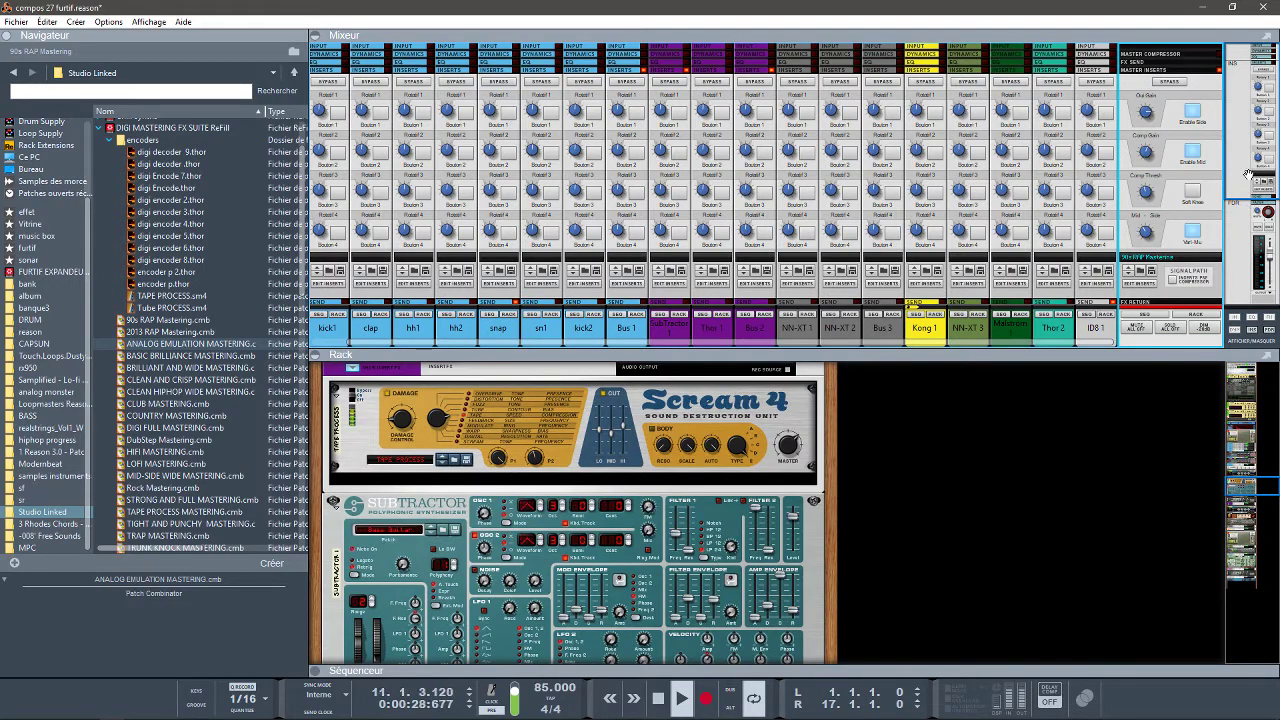
# Compare the full mix with the 90s RAP Mastering master insert active and bypassed, and stop playback.
pyautogui.moveTo(1249, 178); pyautogui.dragTo(1257, 280)
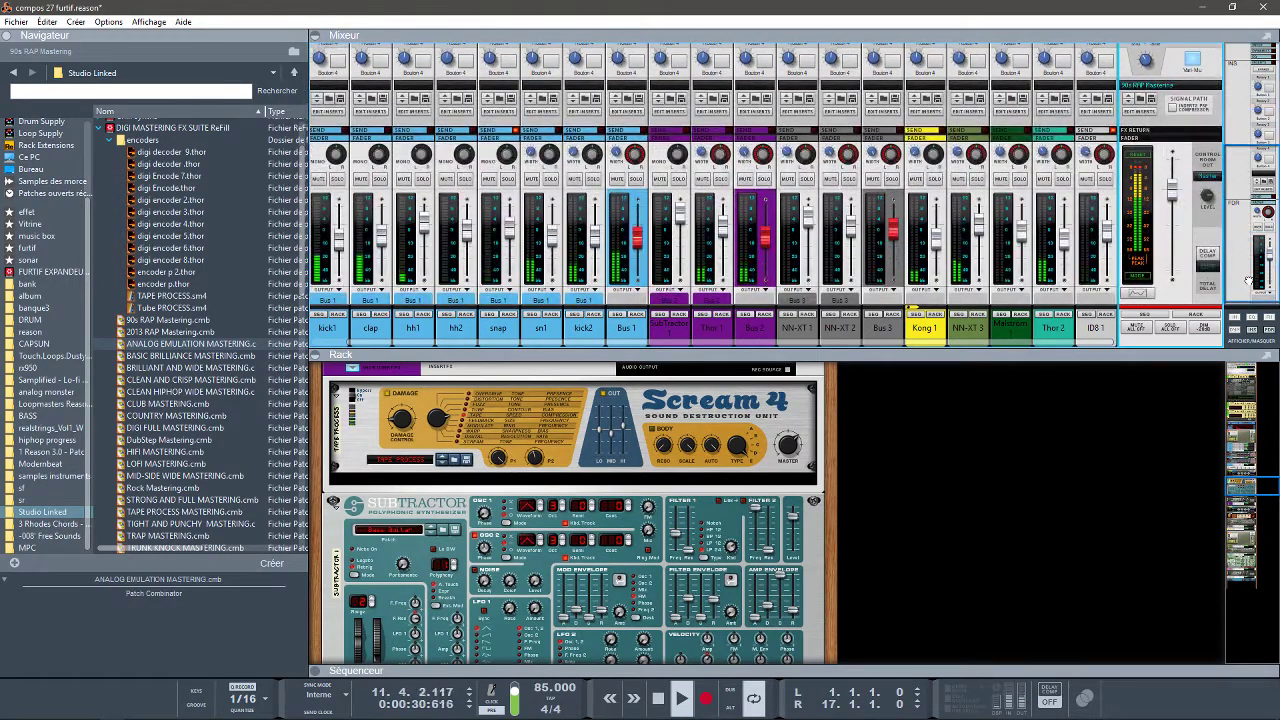
pyautogui.moveTo(1250, 282); pyautogui.dragTo(1250, 135)
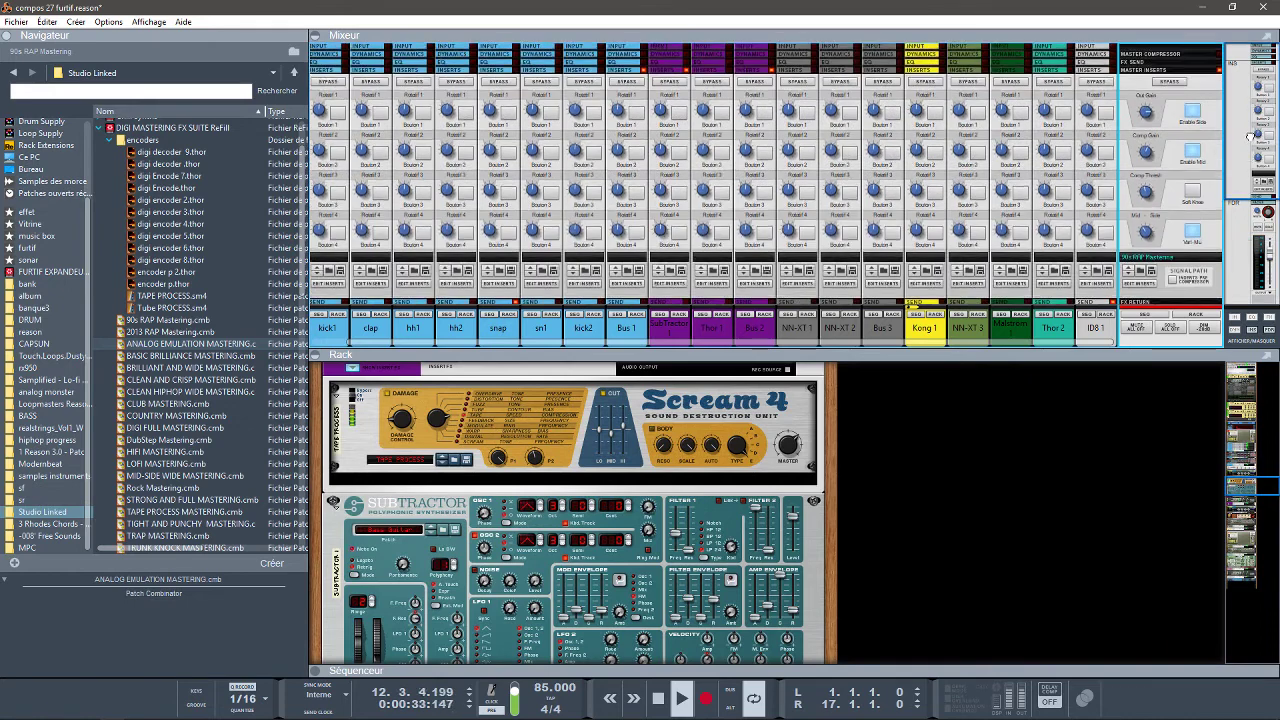
pyautogui.click(1171, 82)
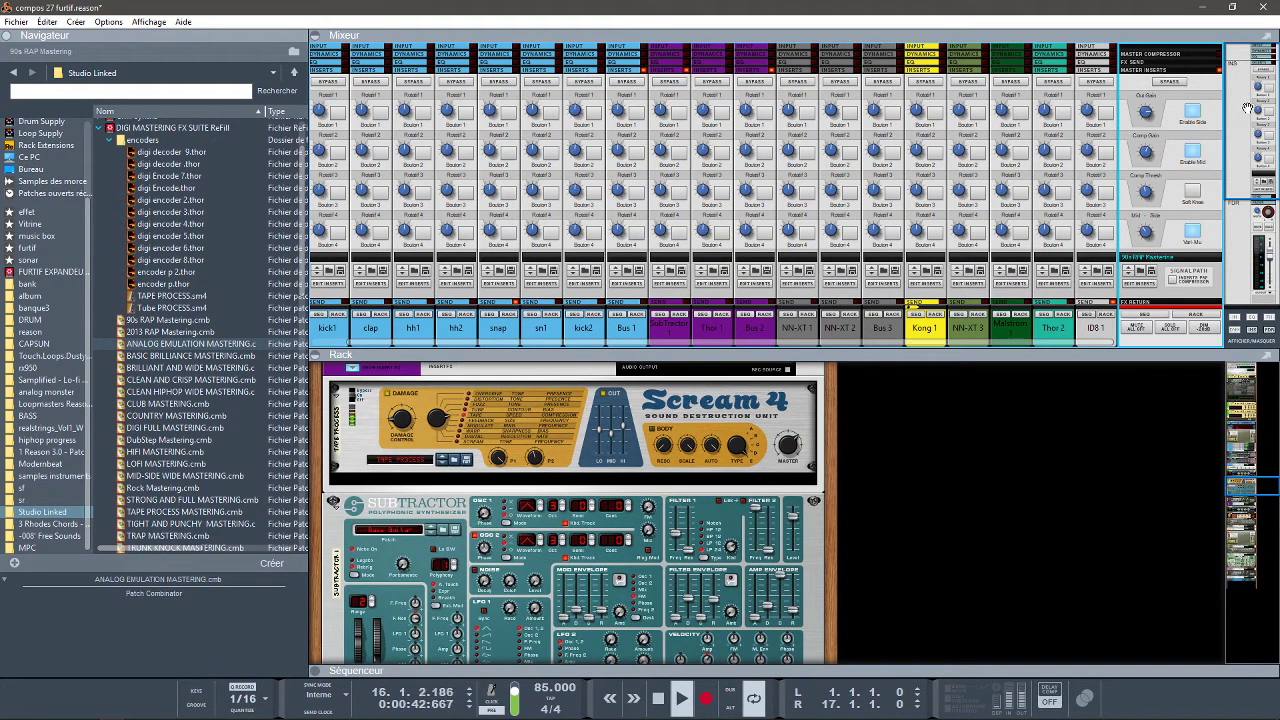
pyautogui.press('space')
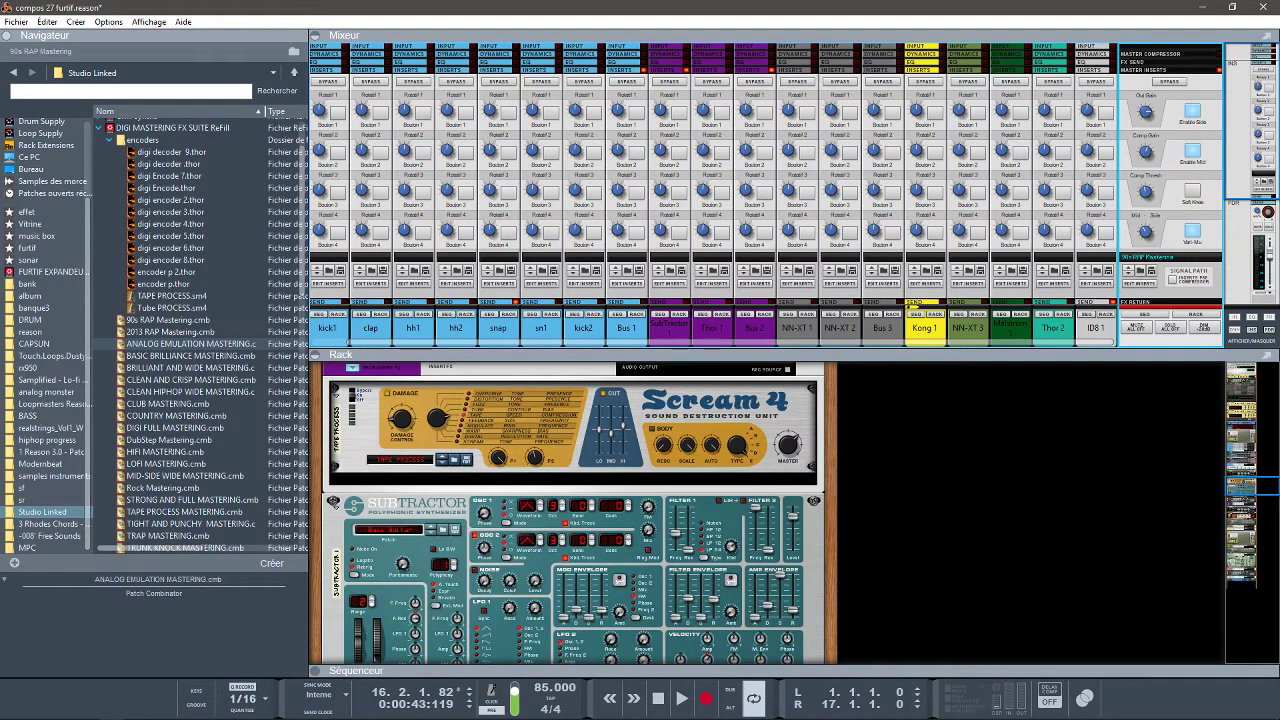
# Switch to the Chrome browser and view the DNA Labs Free Refills page offering the Digi Mastering FX Suite ReFill.
pyautogui.click(407, 710)
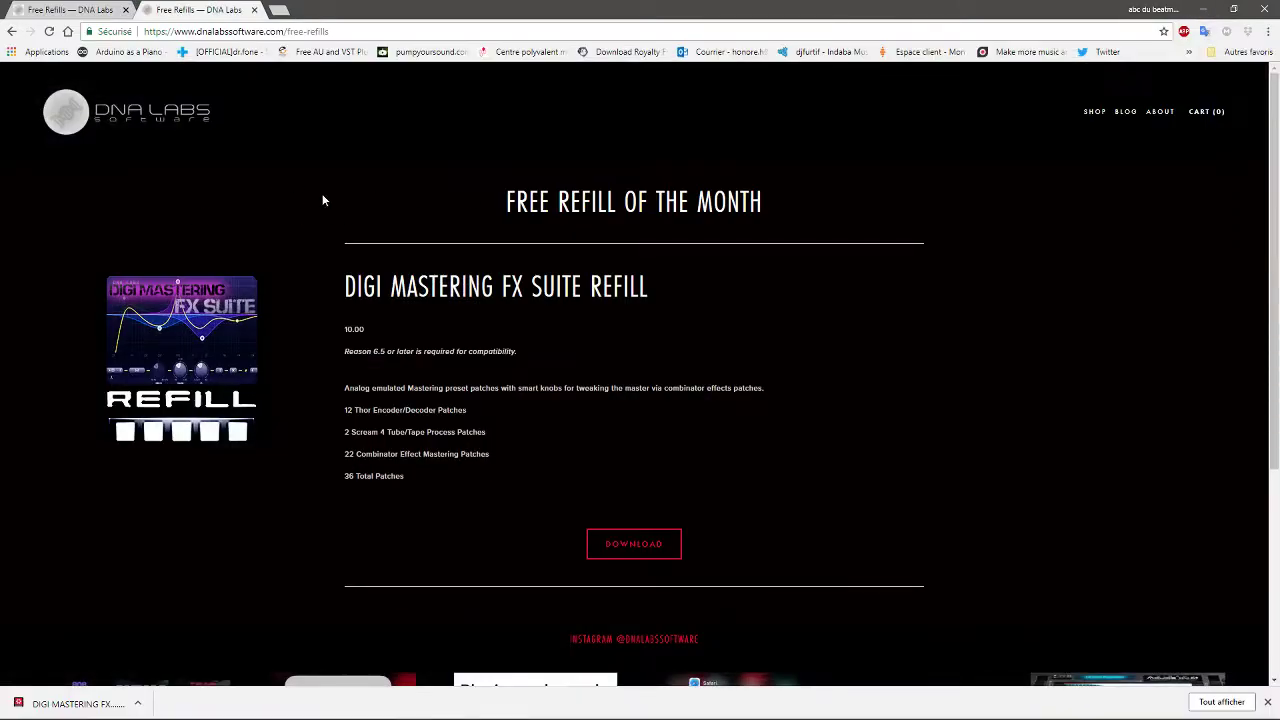
pyautogui.click(79, 12)
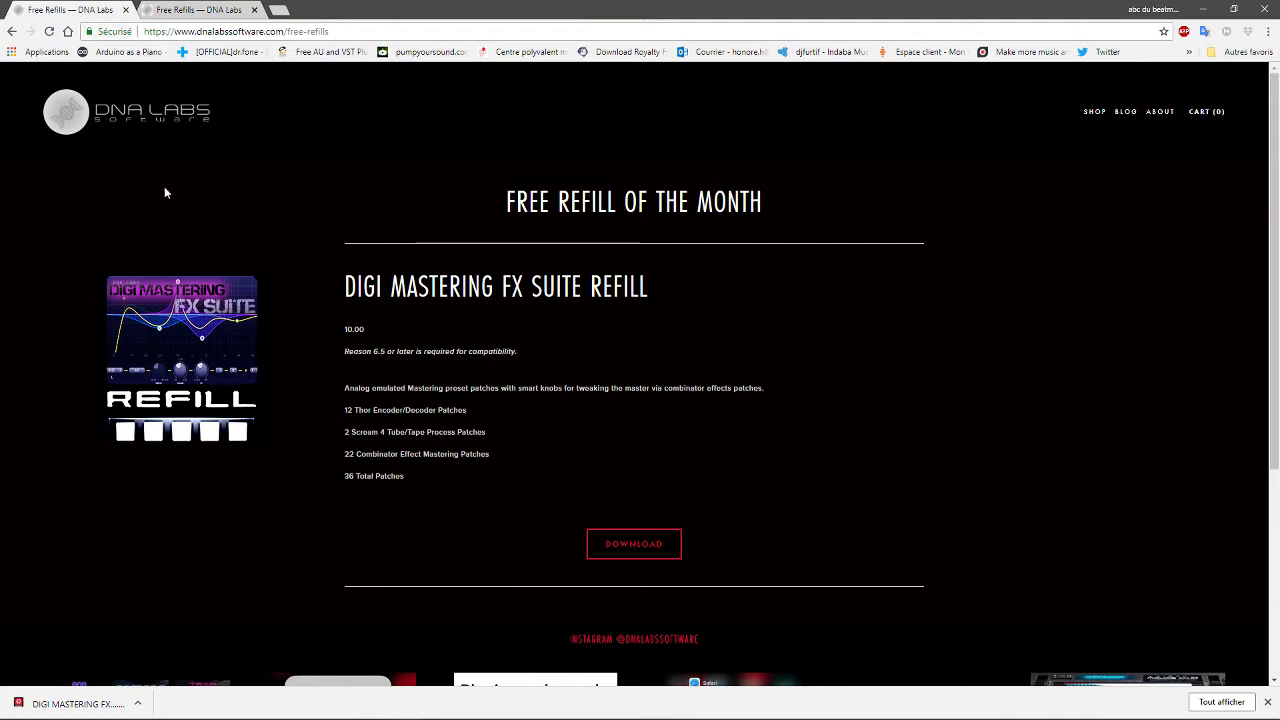